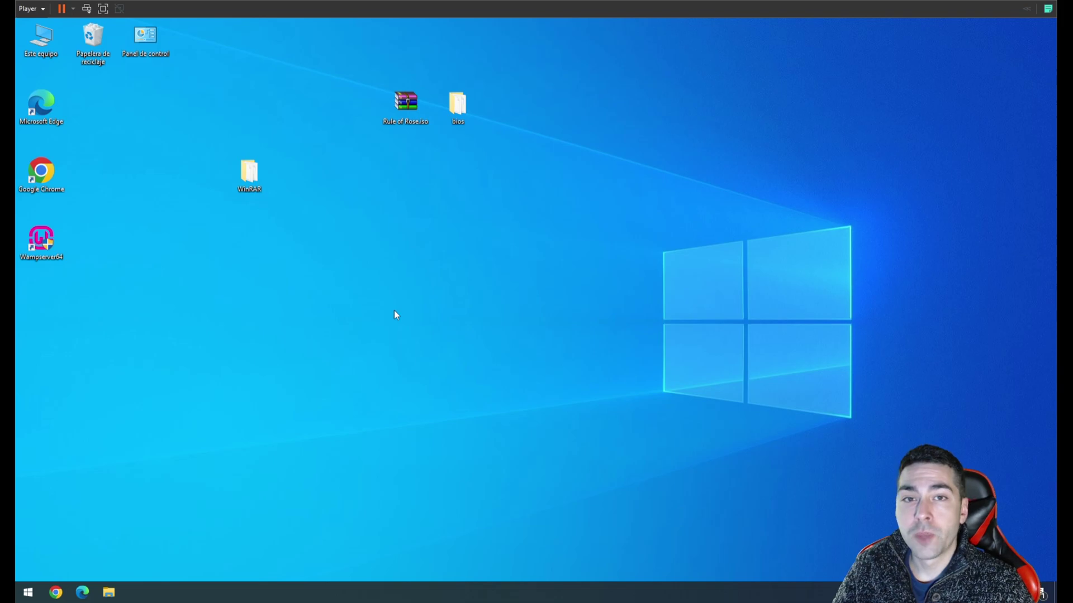
pyautogui.moveTo(196, 114); pyautogui.dragTo(333, 263)
pyautogui.click(387, 258)
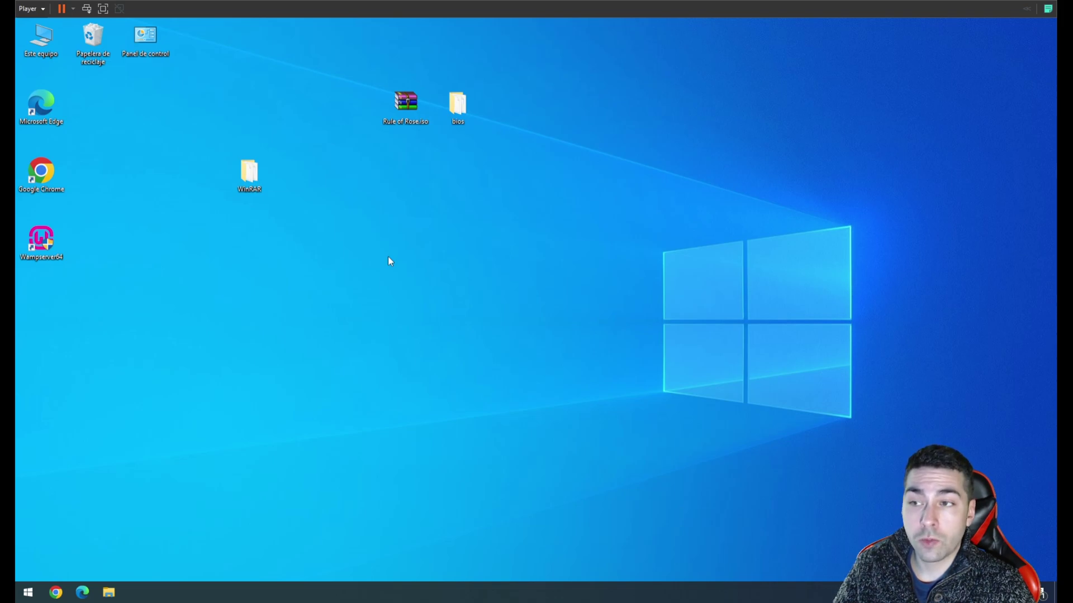
pyautogui.moveTo(394, 77); pyautogui.dragTo(437, 165)
pyautogui.click(552, 213)
pyautogui.moveTo(557, 191); pyautogui.dragTo(433, 48)
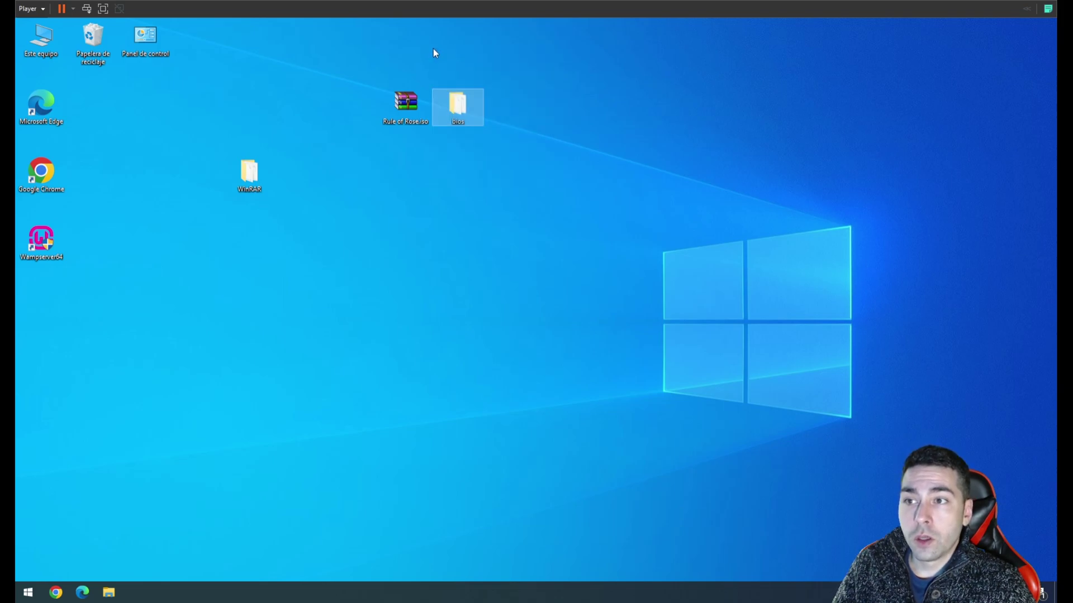
pyautogui.click(576, 226)
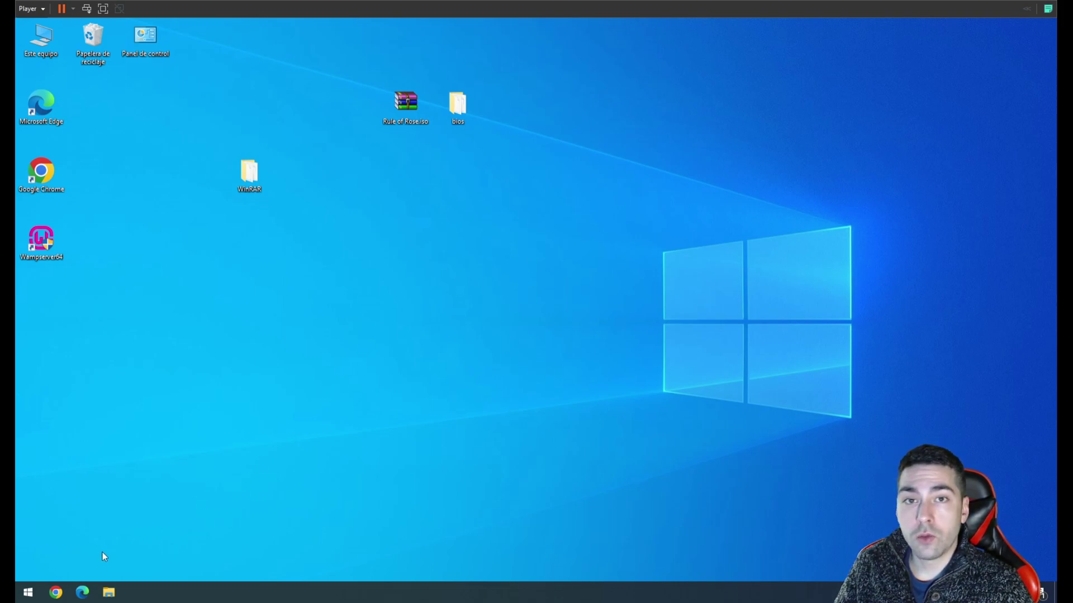
# Open Google Chrome, search Google for pcsx2 and open the official pcsx2.net website
pyautogui.click(58, 594)
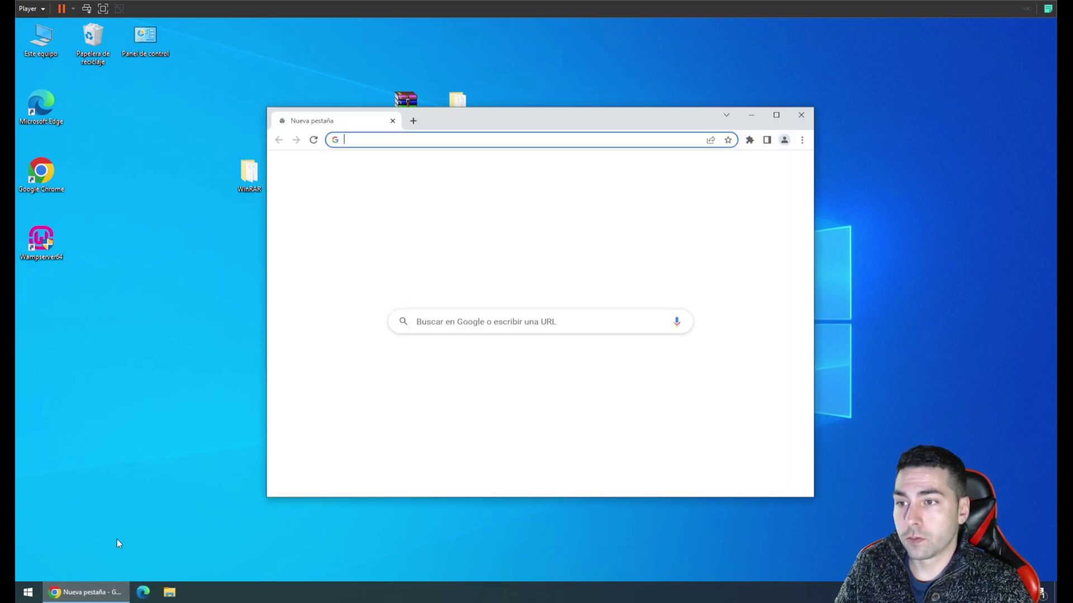
pyautogui.click(776, 114)
pyautogui.click(509, 218)
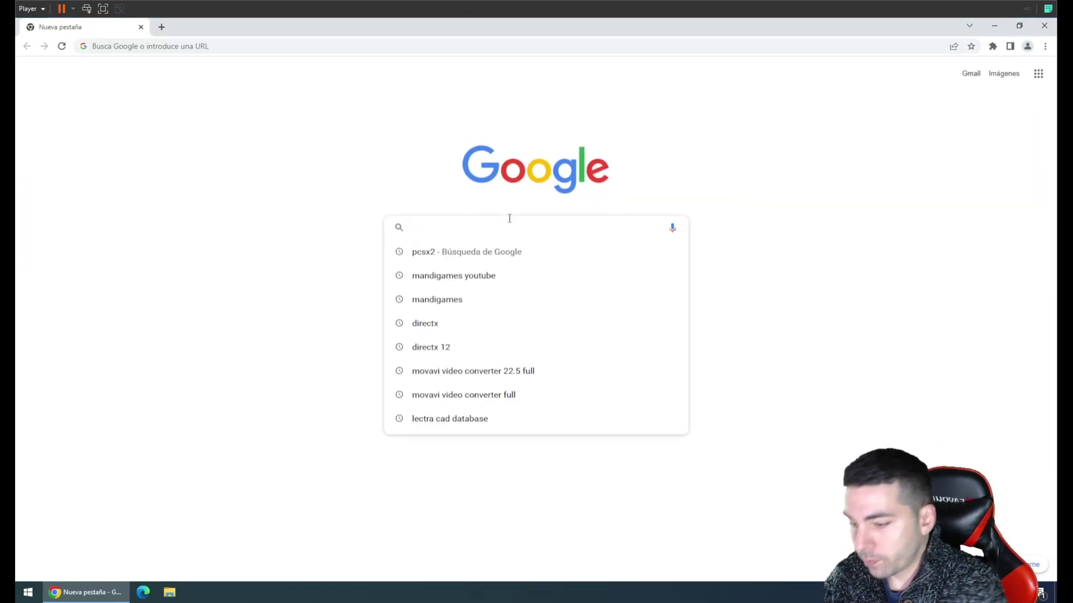
pyautogui.write('pcsx2')
pyautogui.press('Return')
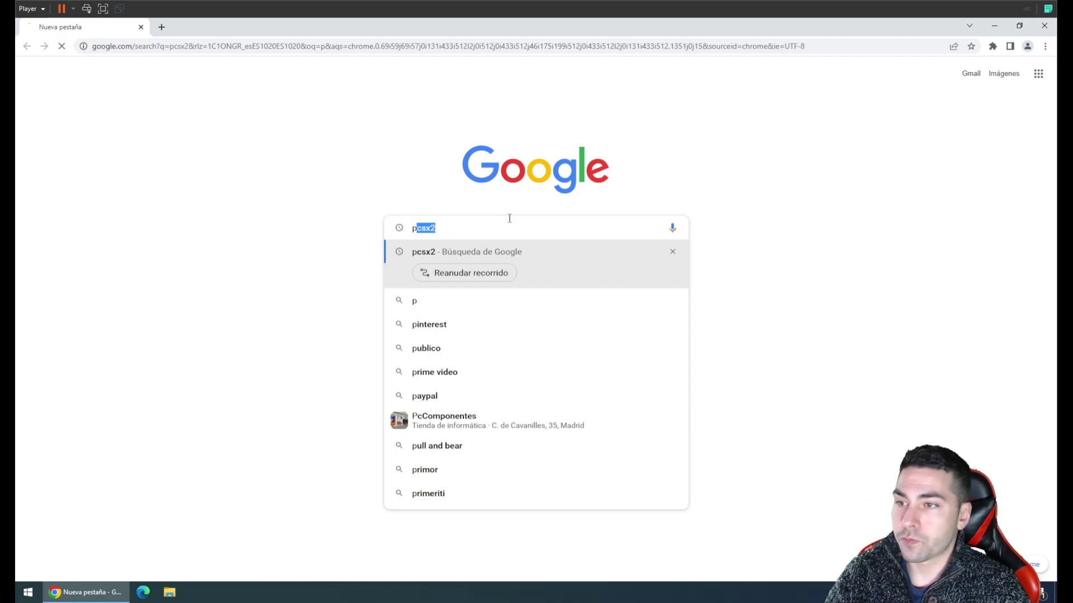
pyautogui.click(185, 186)
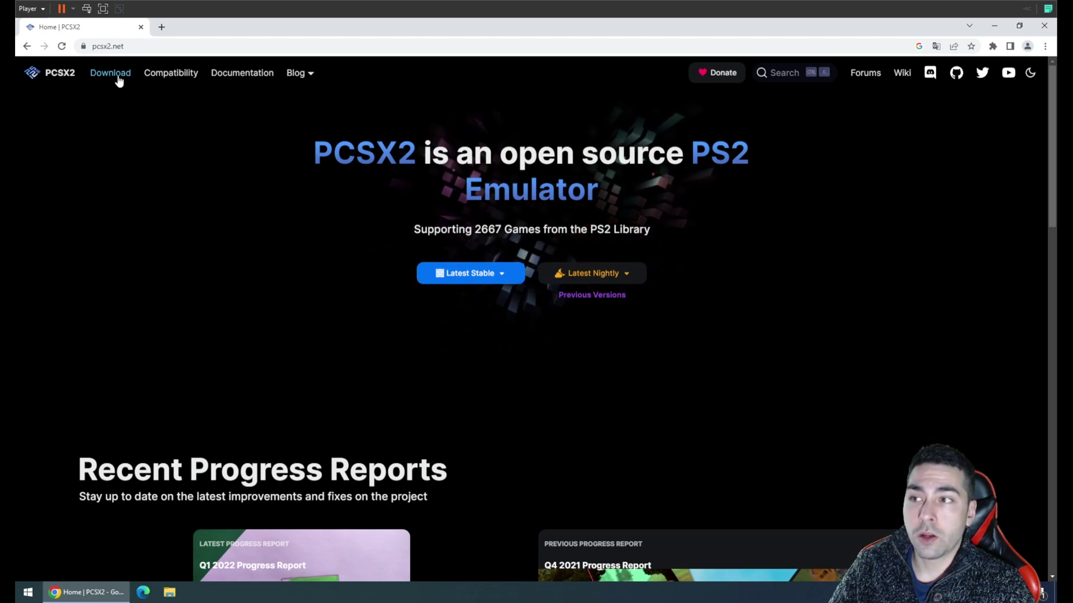
# Download the stable Windows 32bit portable v1.6.0 and the nightly Windows 64bit Qt v1.7.4232 builds, and close the browser
pyautogui.click(502, 277)
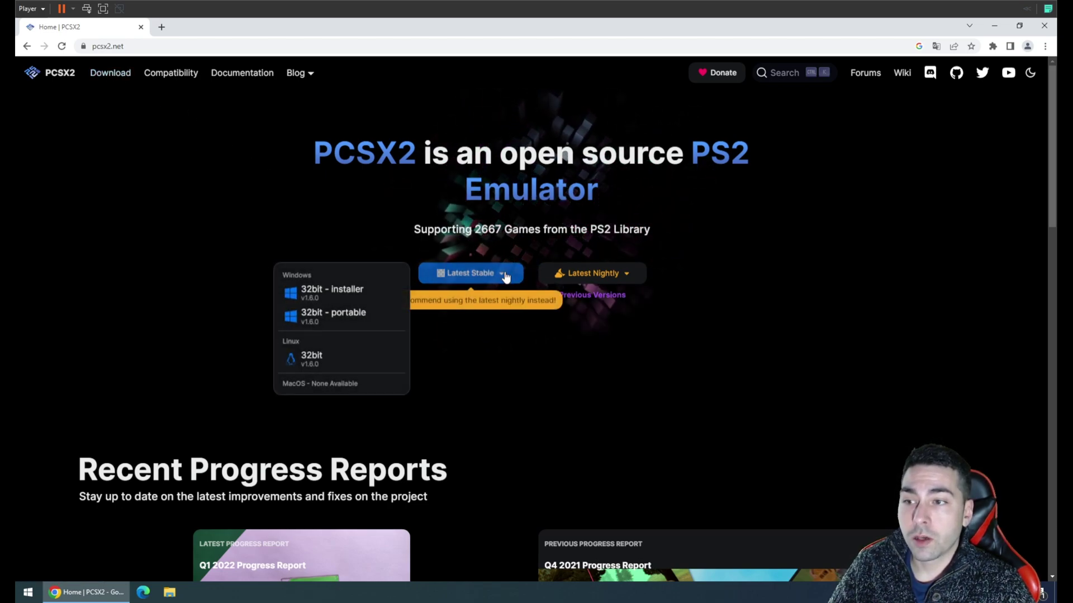
pyautogui.click(354, 316)
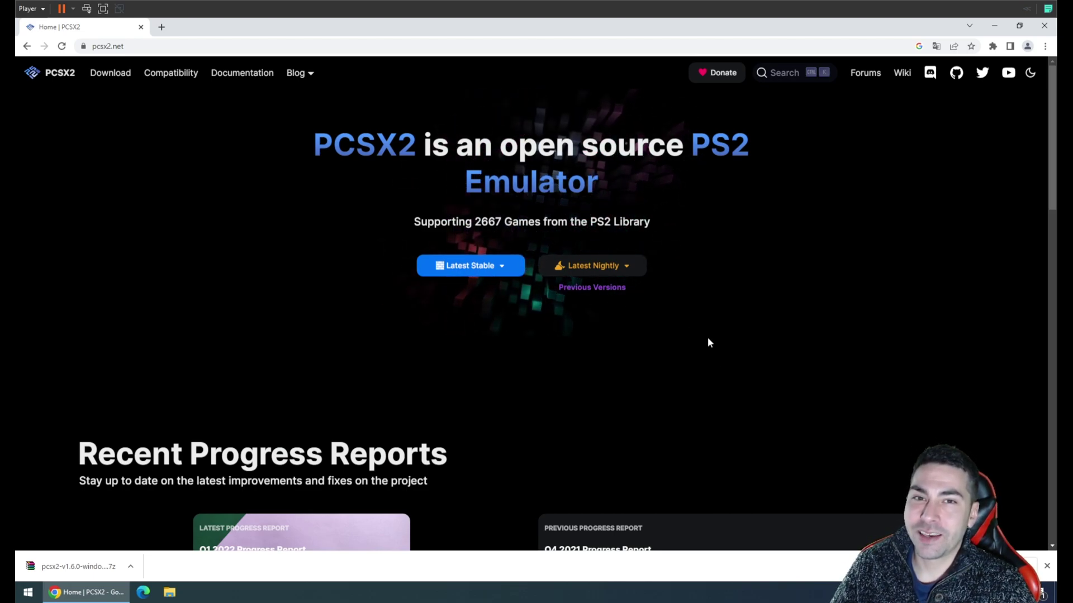
pyautogui.click(627, 267)
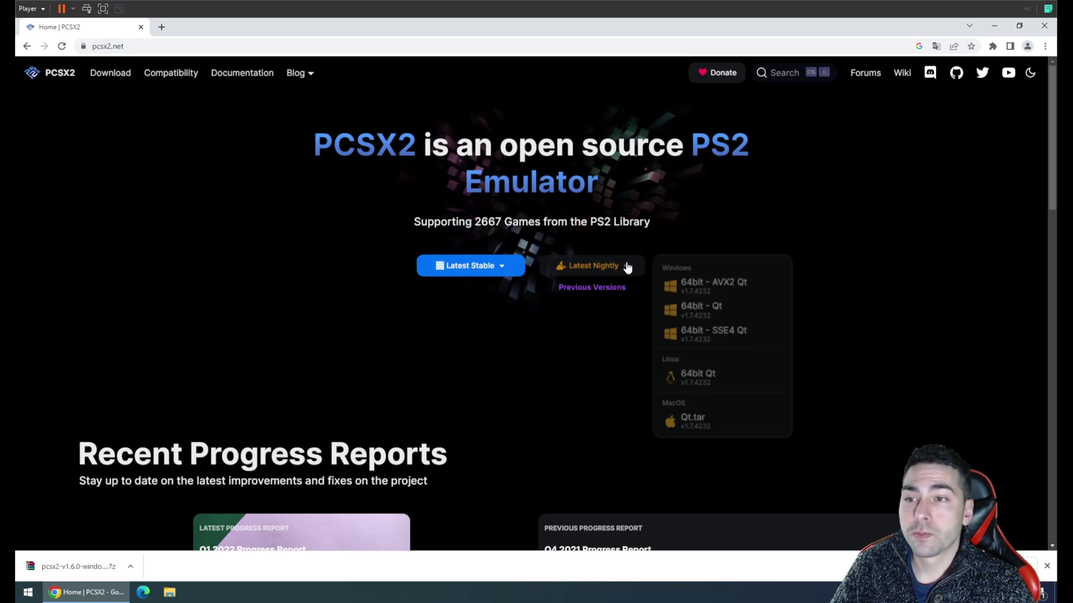
pyautogui.click(722, 314)
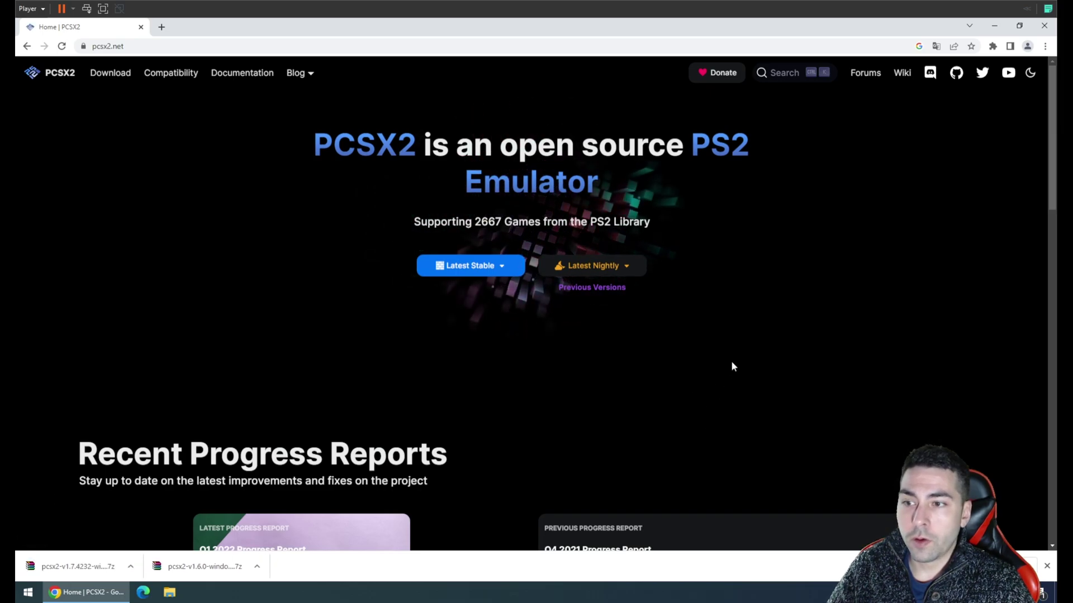
pyautogui.click(1044, 25)
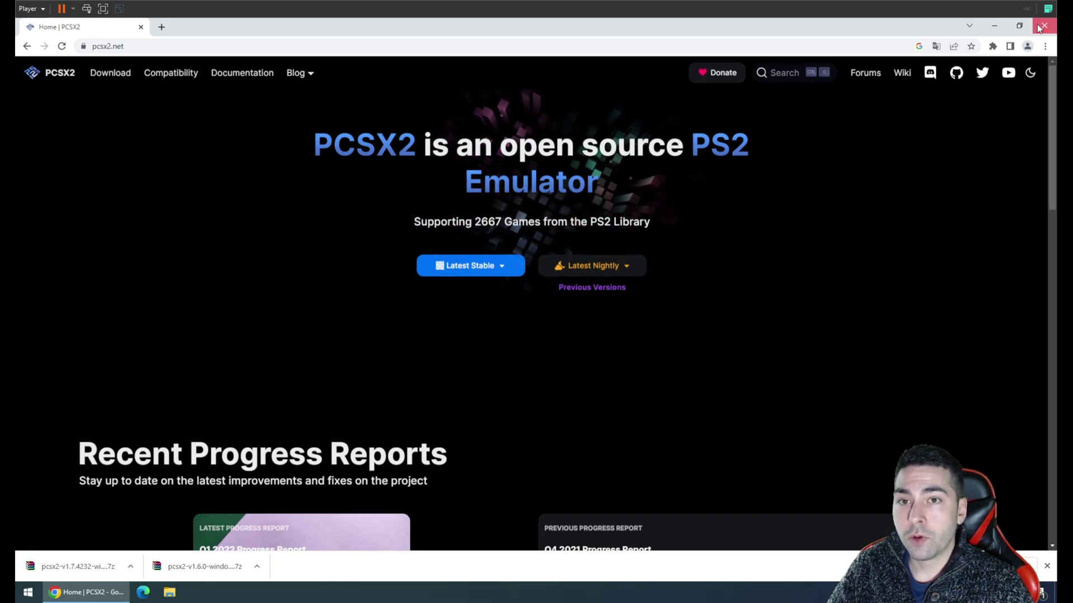
# Separate the two downloaded archives on the desktop, with v1.7.4232 set aside and v1.6.0 below the Rule of Rose ISO
pyautogui.moveTo(125, 420); pyautogui.dragTo(524, 301)
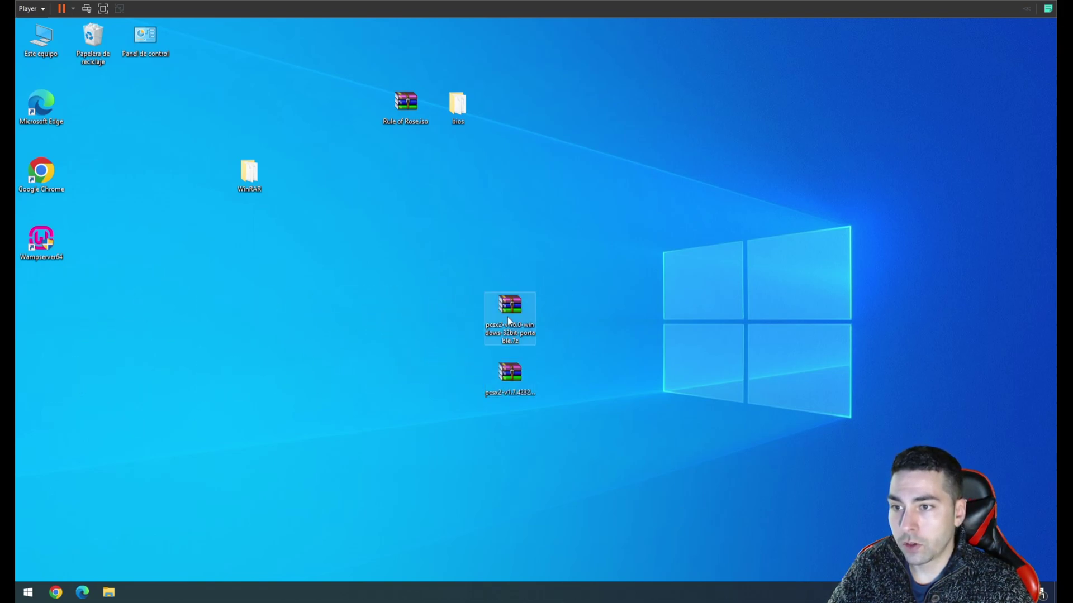
pyautogui.click(509, 383)
pyautogui.moveTo(529, 366); pyautogui.dragTo(620, 235)
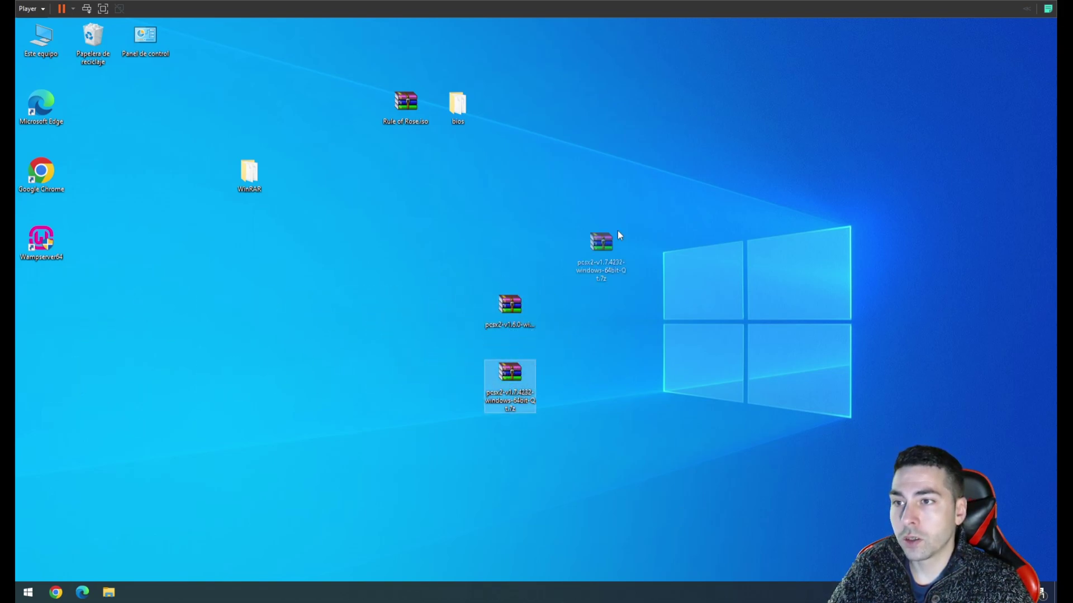
pyautogui.moveTo(749, 95); pyautogui.dragTo(735, 100)
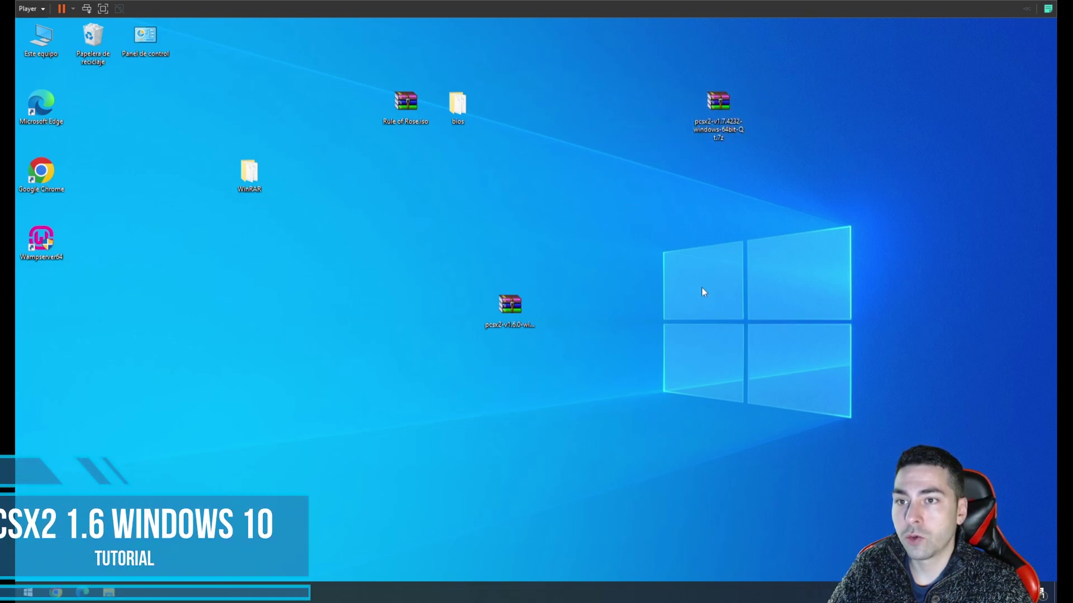
pyautogui.click(519, 320)
pyautogui.moveTo(533, 330); pyautogui.dragTo(413, 270)
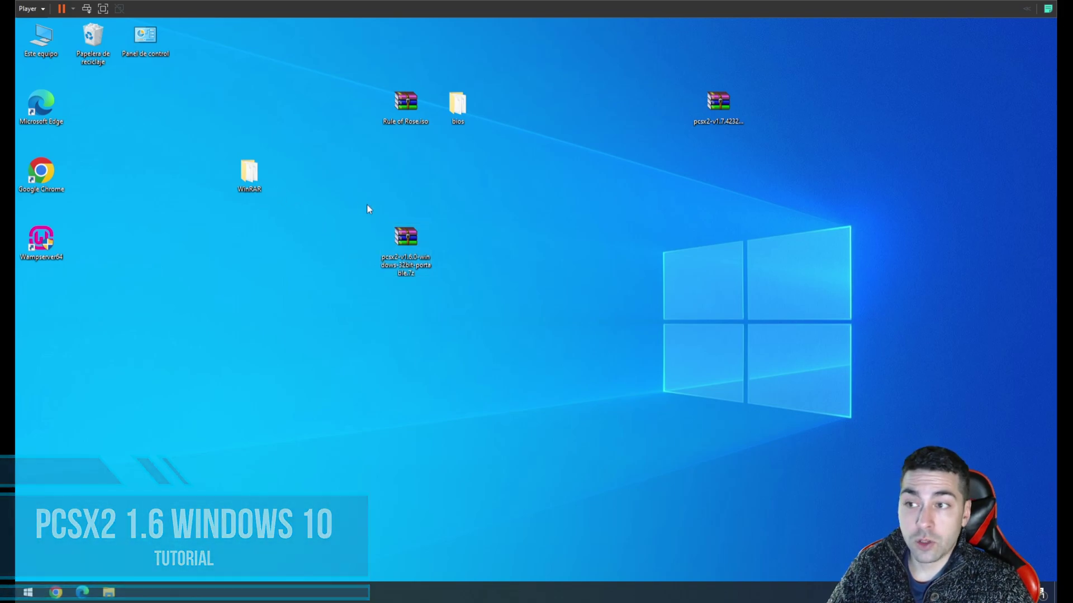
# Extract pcsx2-v1.6.0-windows-32bit-portable.7z to its own desktop folder, and set the archive aside next to the v1.7.4232 one
pyautogui.doubleClick(406, 238)
pyautogui.click(582, 314)
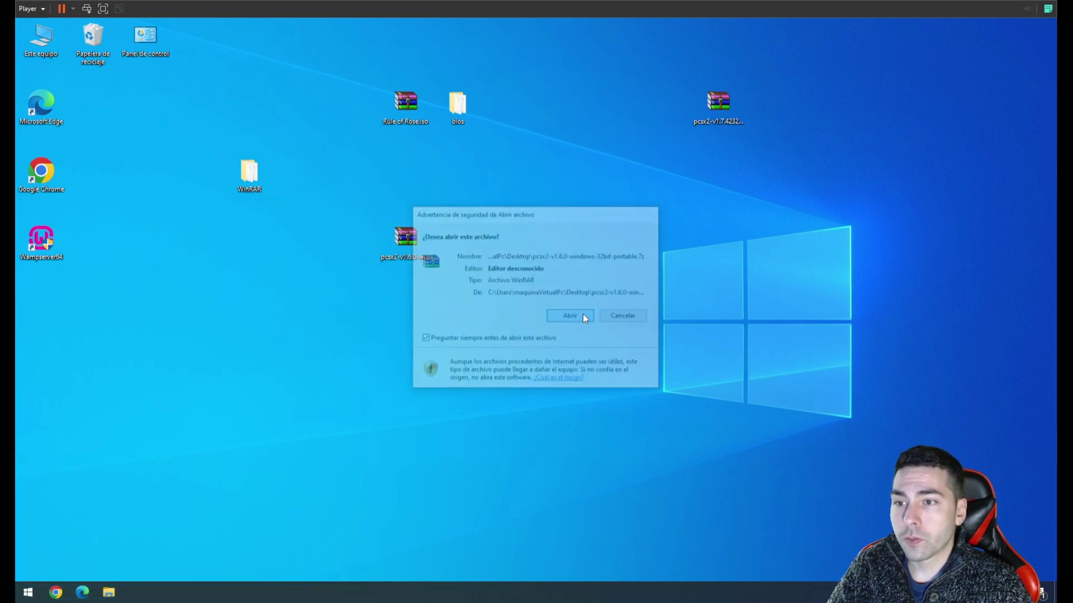
pyautogui.click(442, 174)
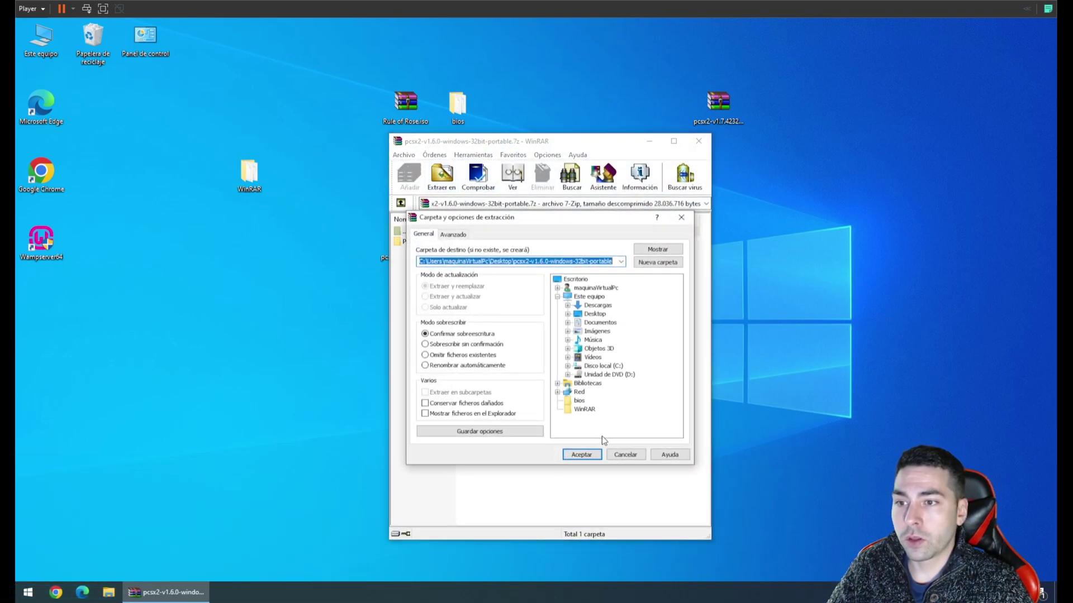
pyautogui.click(581, 455)
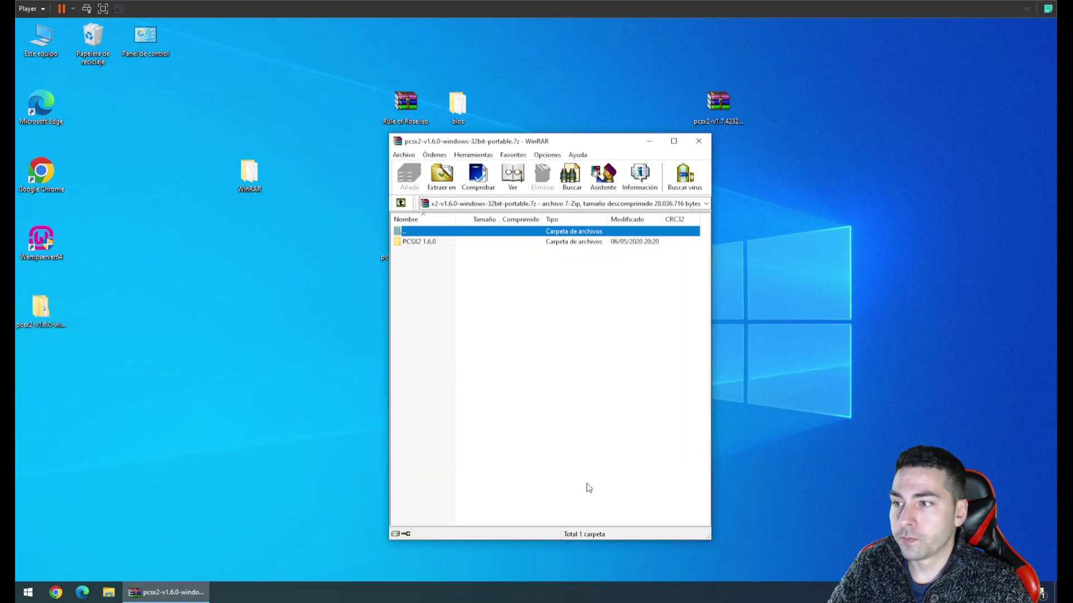
pyautogui.click(698, 141)
pyautogui.moveTo(402, 256); pyautogui.dragTo(655, 116)
pyautogui.moveTo(40, 306); pyautogui.dragTo(406, 242)
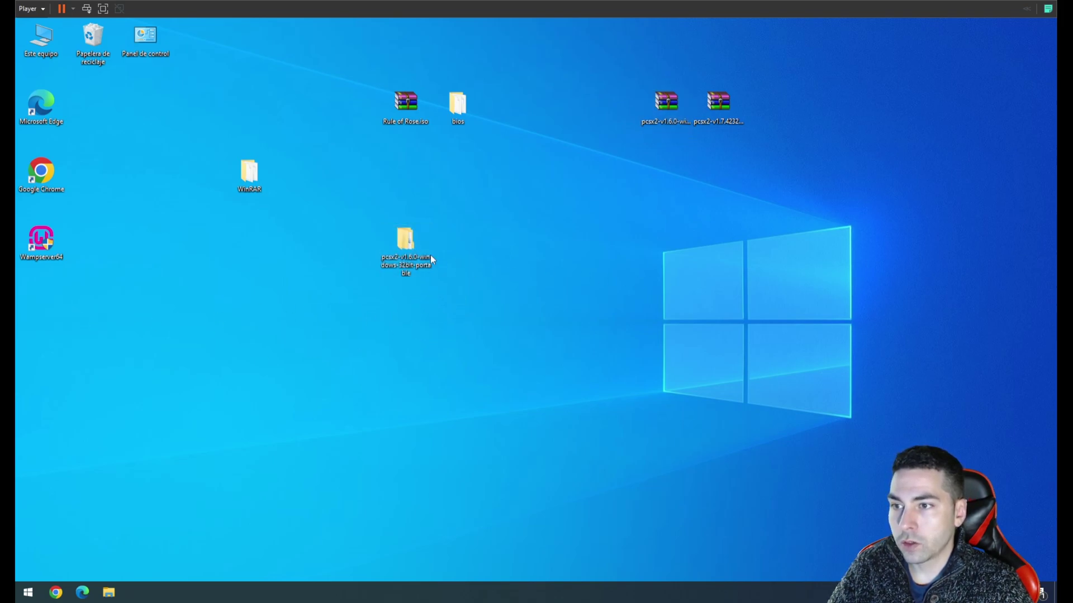
# Move the PCSX2 1.6.0 folder out of the extracted folder onto the desktop and delete the emptied outer folder
pyautogui.doubleClick(406, 246)
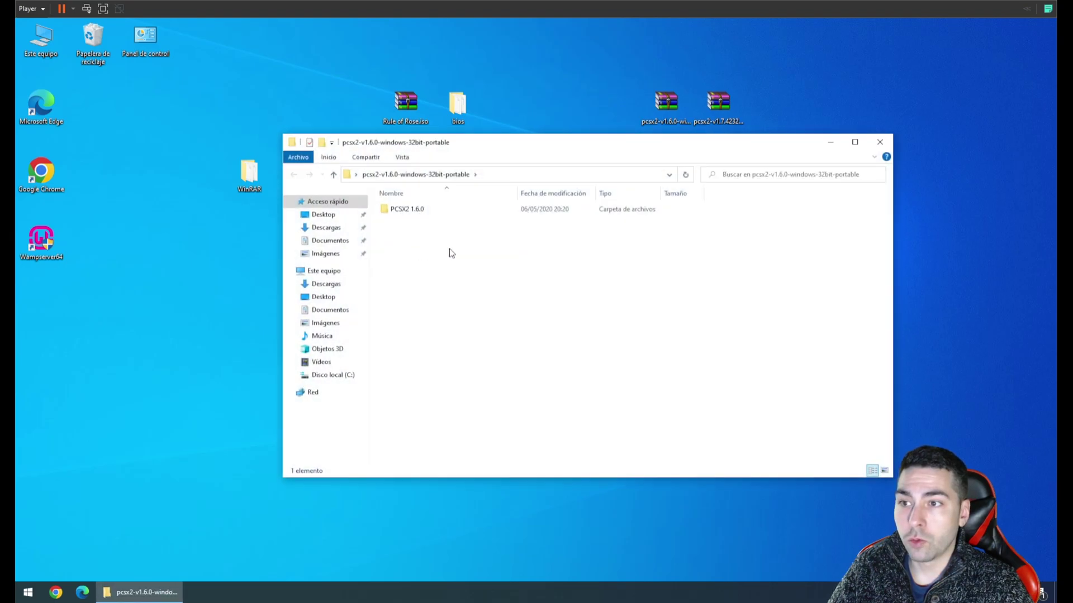
pyautogui.click(401, 214)
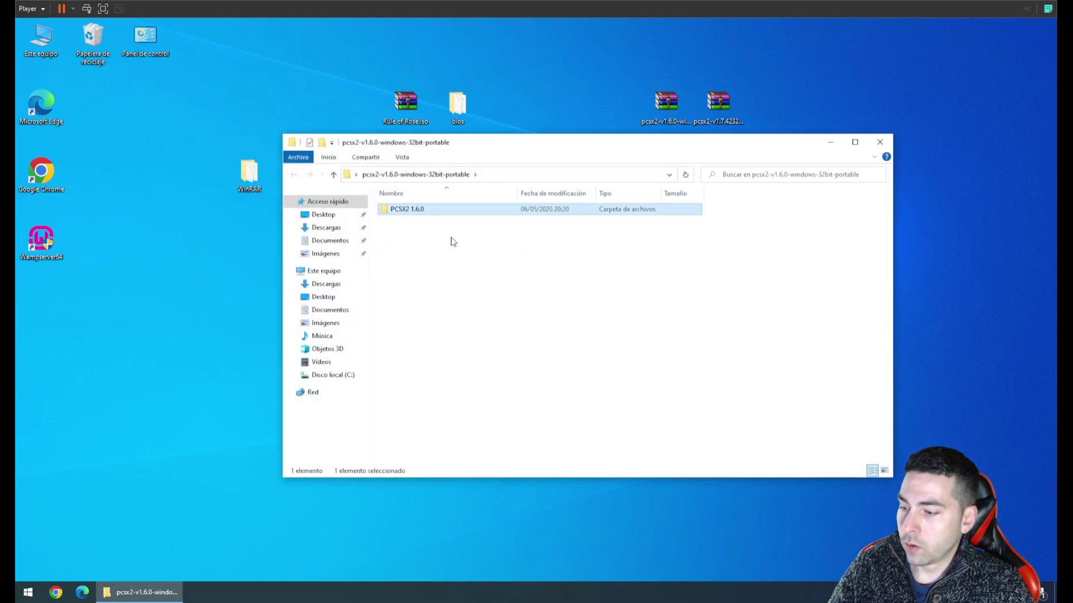
pyautogui.click(880, 142)
pyautogui.rightClick(554, 268)
pyautogui.click(587, 315)
pyautogui.click(410, 254)
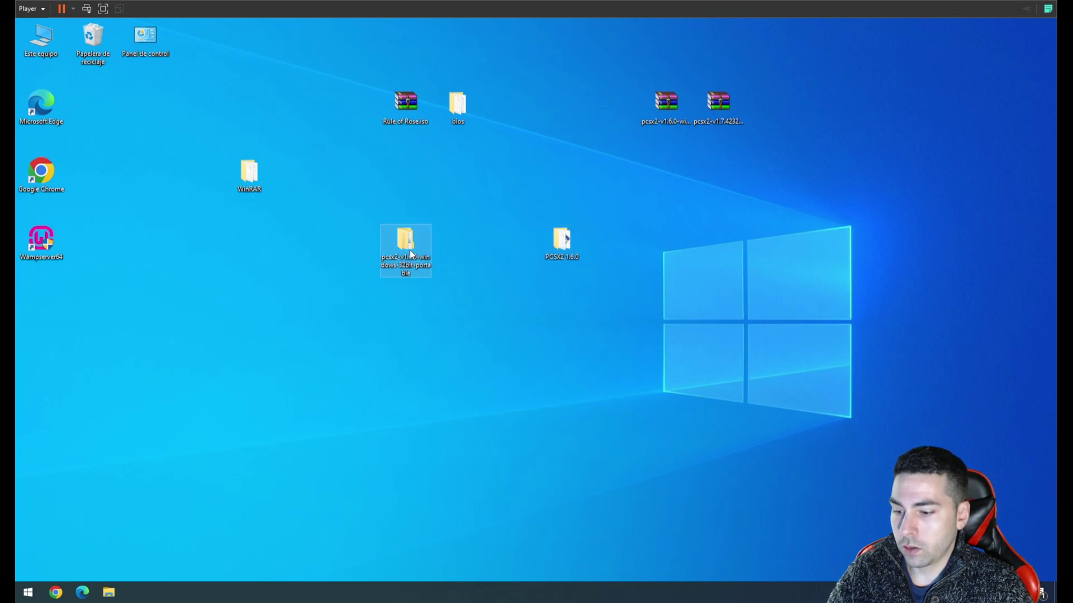
pyautogui.moveTo(375, 242); pyautogui.dragTo(376, 246)
pyautogui.click(381, 254)
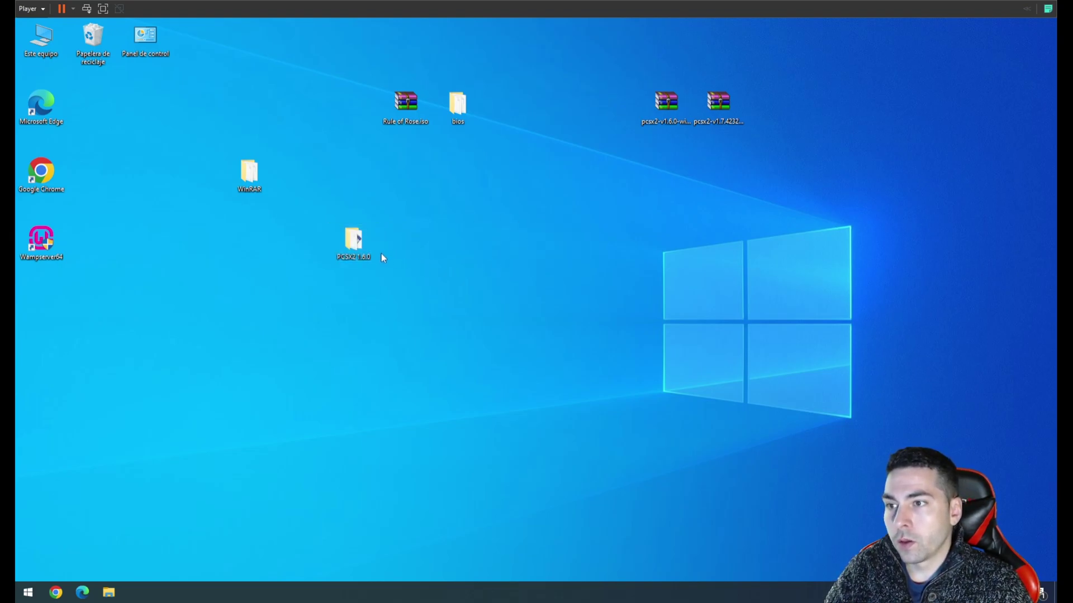
# Run pcsx2.exe from the PCSX2 1.6.0 folder, accept the security warning and close the folder window
pyautogui.doubleClick(369, 240)
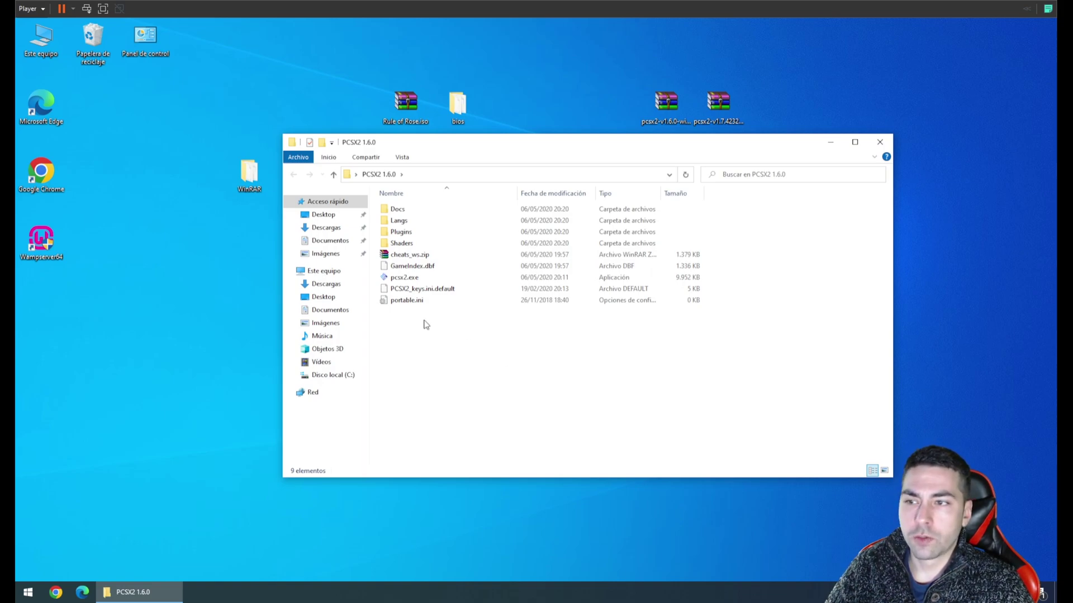
pyautogui.click(409, 279)
pyautogui.doubleClick(409, 280)
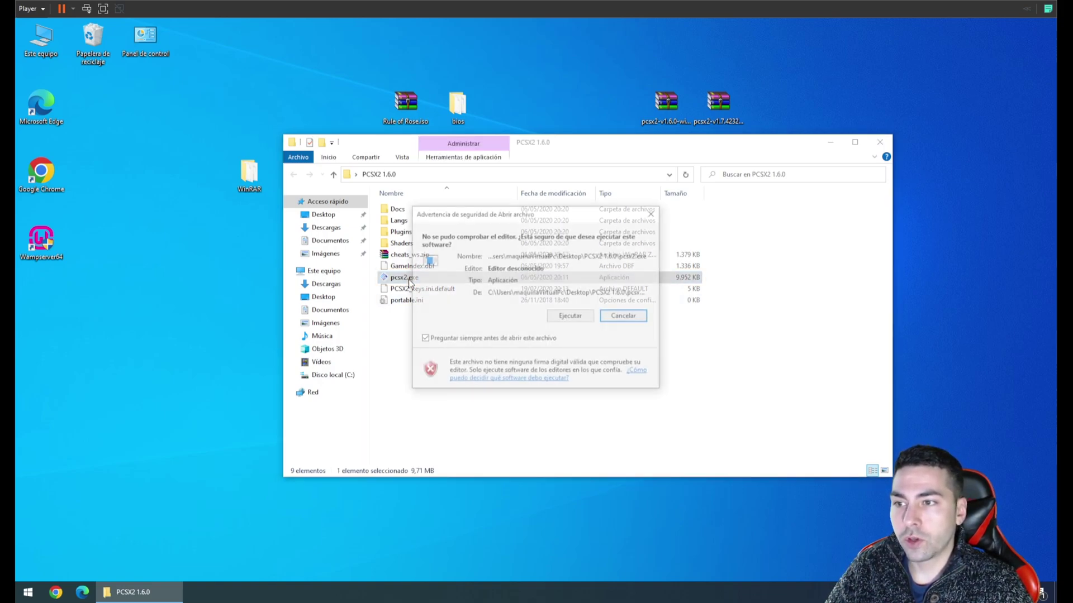
pyautogui.click(570, 316)
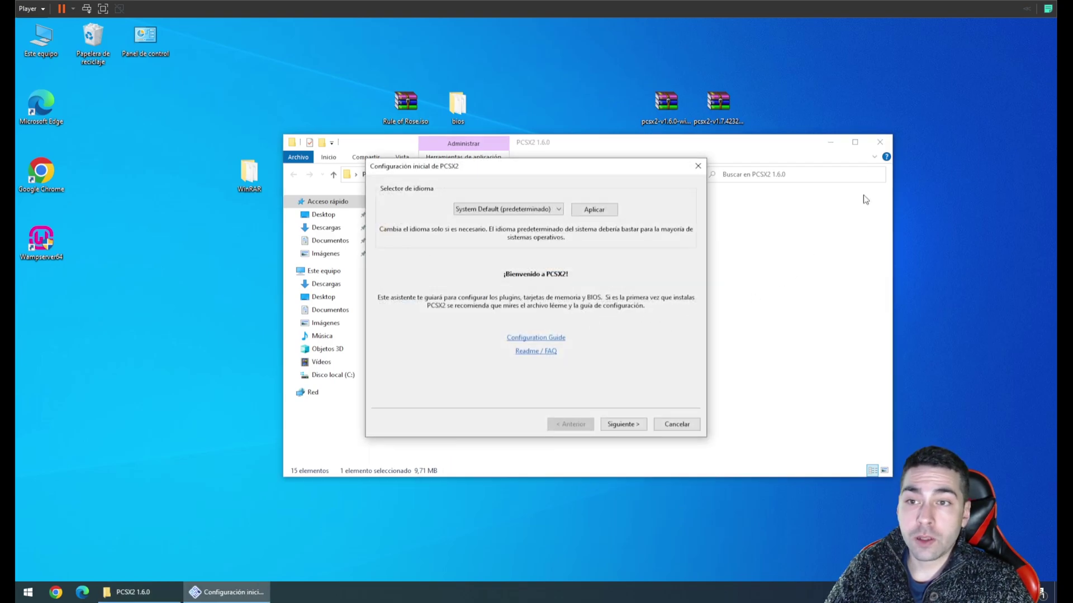
pyautogui.click(876, 147)
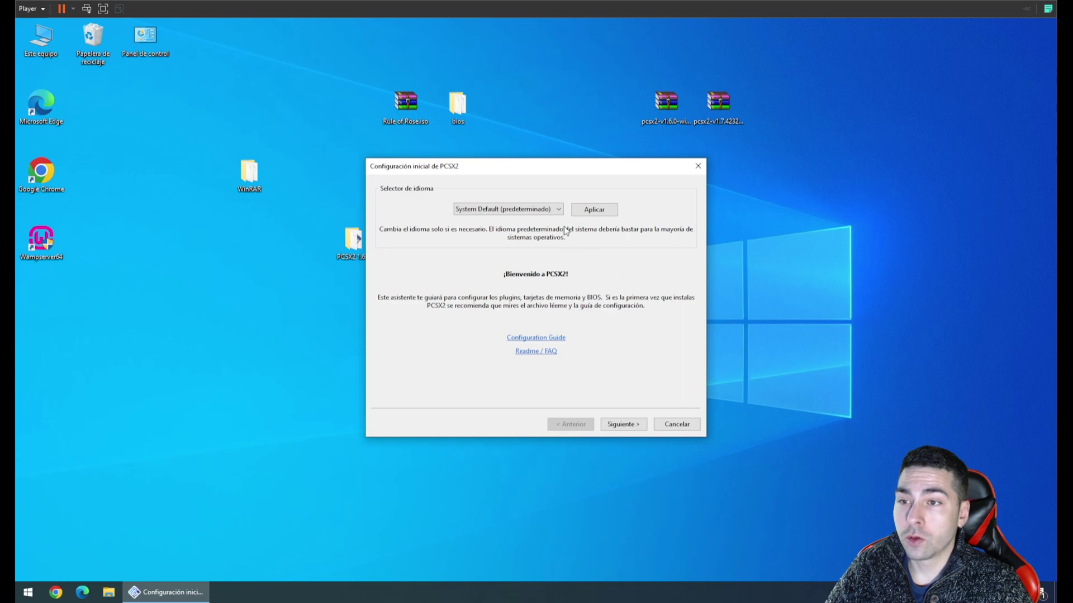
# Keep the System Default language and the default plugins in the initial setup, and advance to the BIOS selection page
pyautogui.click(558, 209)
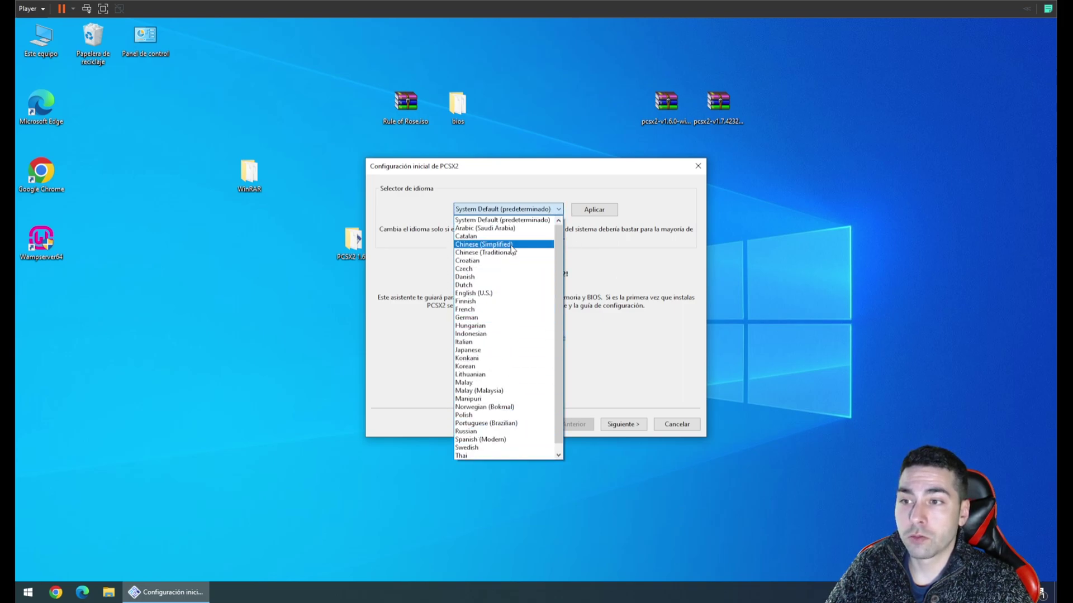
pyautogui.click(610, 264)
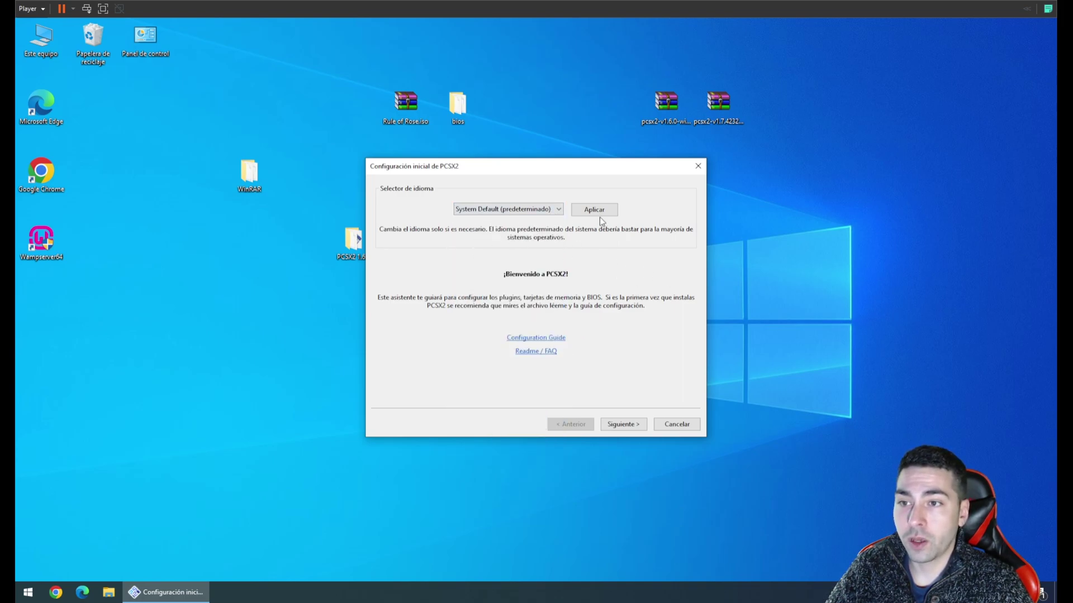
pyautogui.click(636, 426)
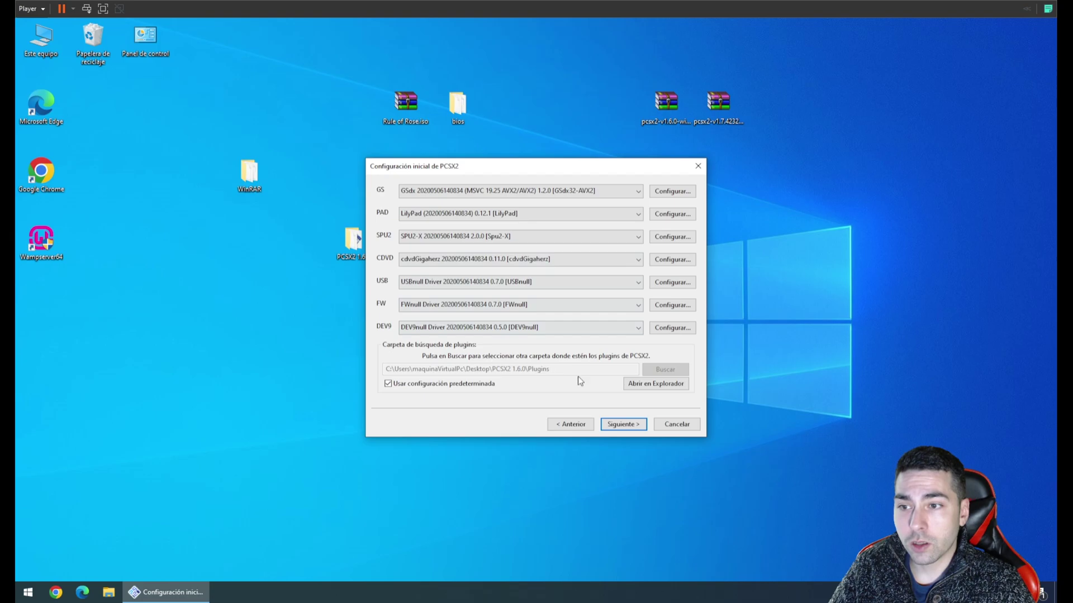
pyautogui.click(625, 428)
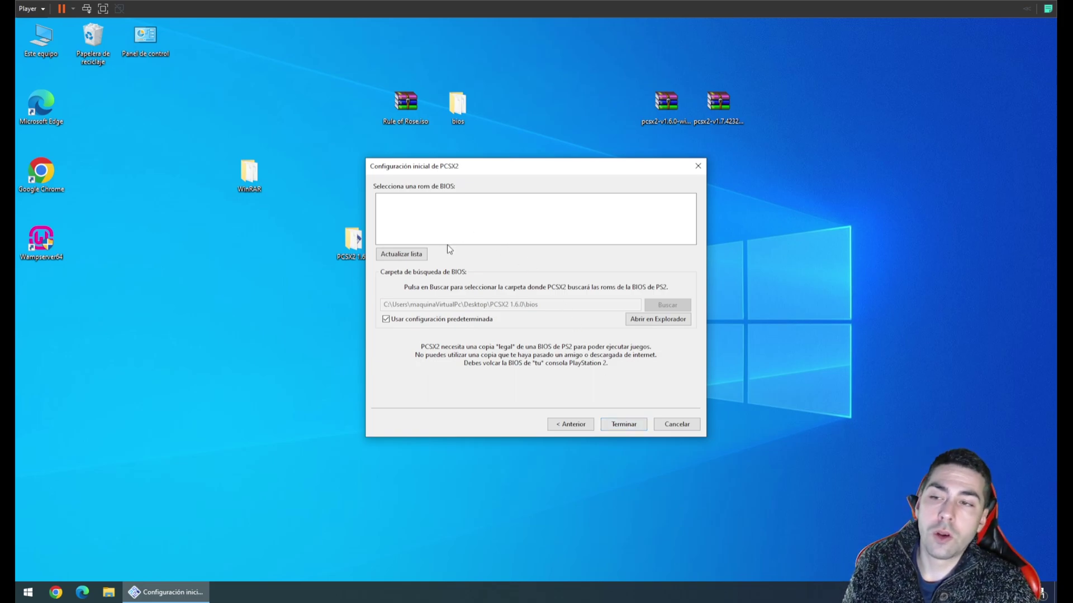
# Open the bios folder inside PCSX2 1.6.0, with its window and the setup wizard moved clear of the desktop's bios folder
pyautogui.click(358, 245)
pyautogui.moveTo(274, 302); pyautogui.dragTo(294, 312)
pyautogui.doubleClick(294, 312)
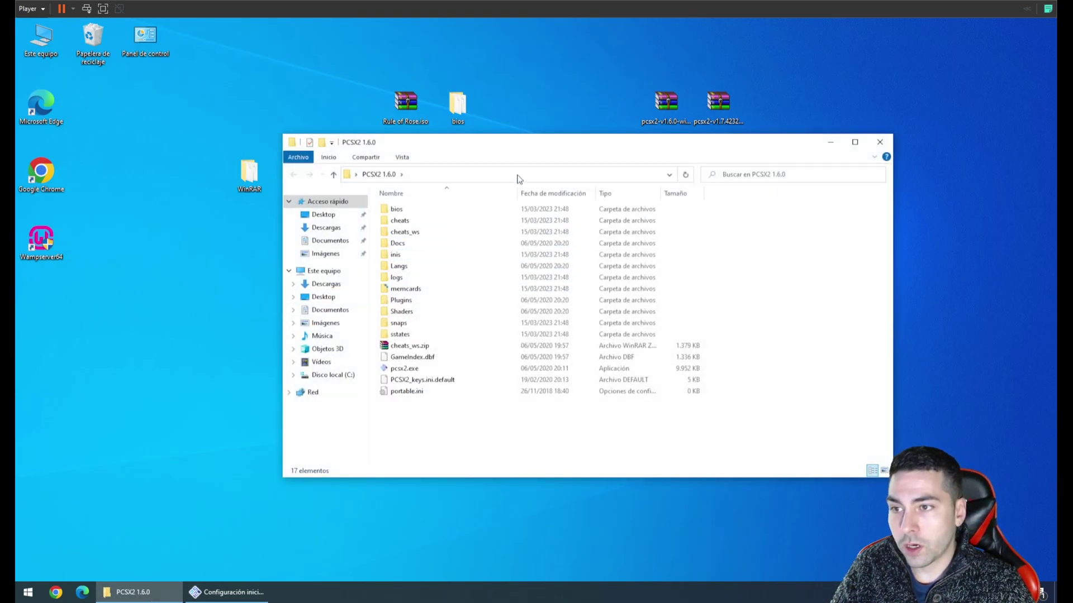
pyautogui.moveTo(525, 148); pyautogui.dragTo(348, 195)
pyautogui.moveTo(547, 173); pyautogui.dragTo(784, 182)
pyautogui.doubleClick(255, 262)
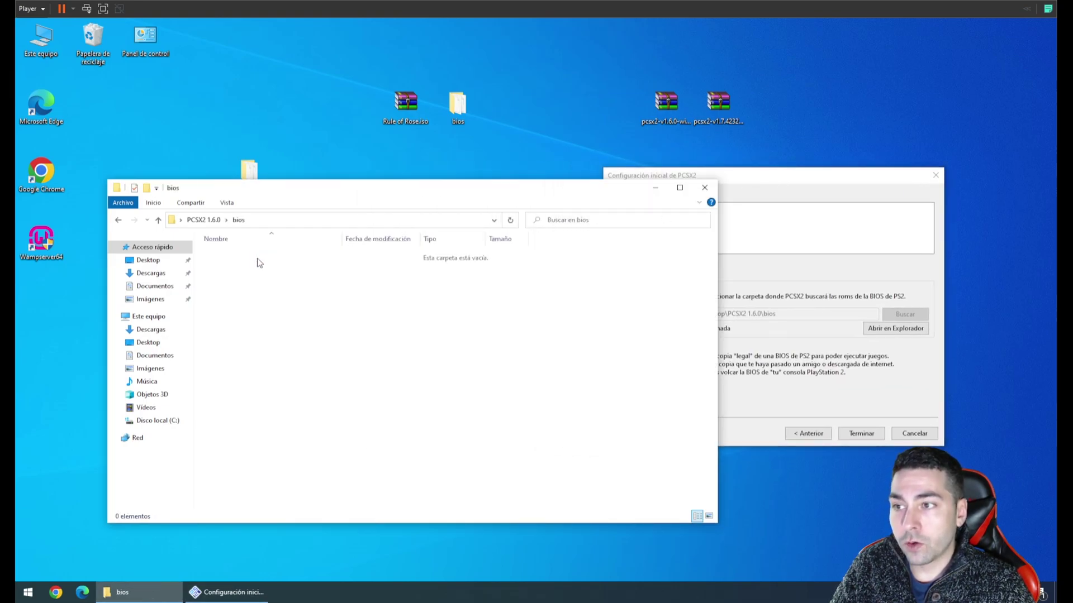
pyautogui.moveTo(505, 162); pyautogui.dragTo(447, 72)
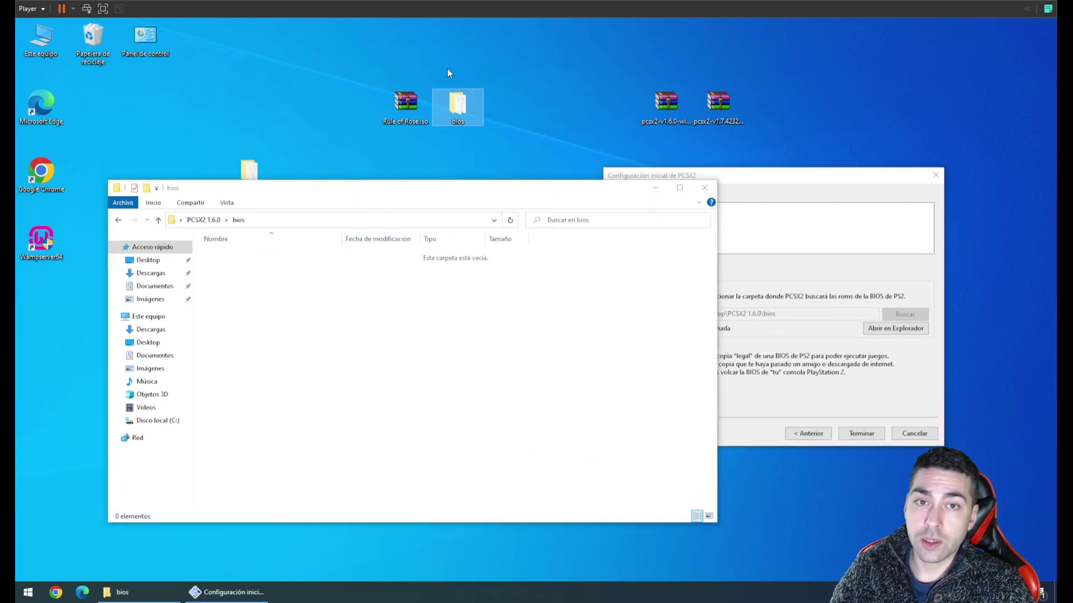
# Copy all files from the desktop's bios folder into the bios folder of PCSX2 1.6.0 and close both folder windows
pyautogui.doubleClick(478, 102)
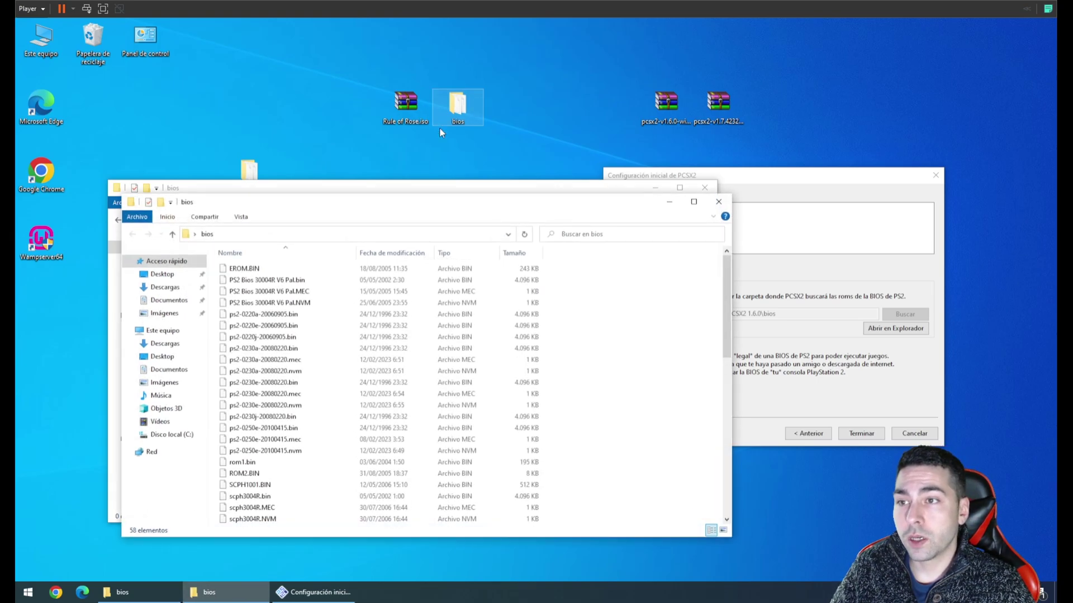
pyautogui.moveTo(365, 210); pyautogui.dragTo(654, 207)
pyautogui.click(565, 311)
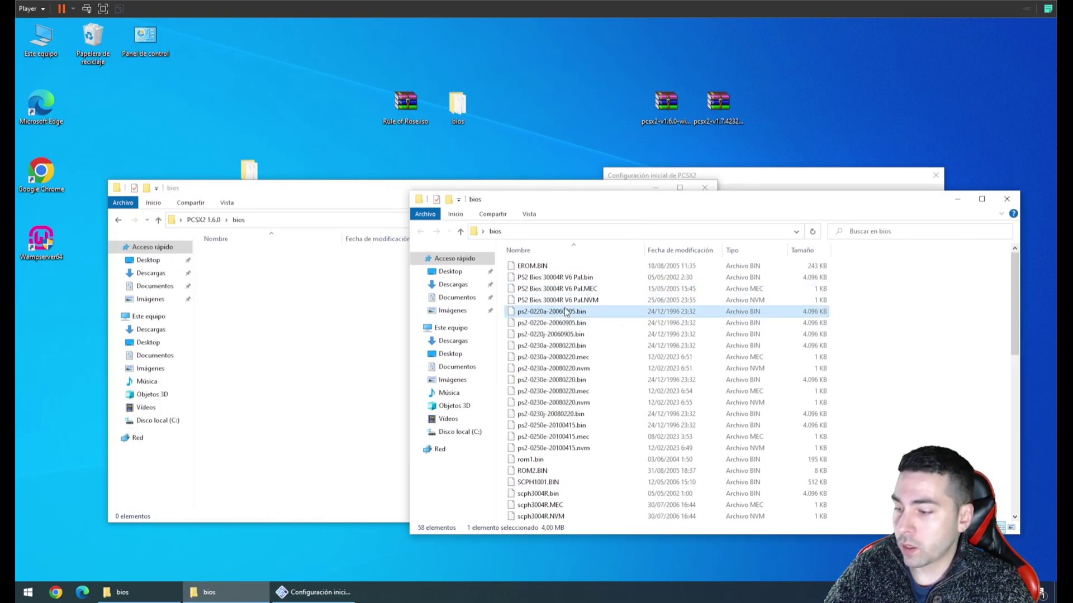
pyautogui.hotkey('ctrl', 'a')
pyautogui.rightClick(566, 311)
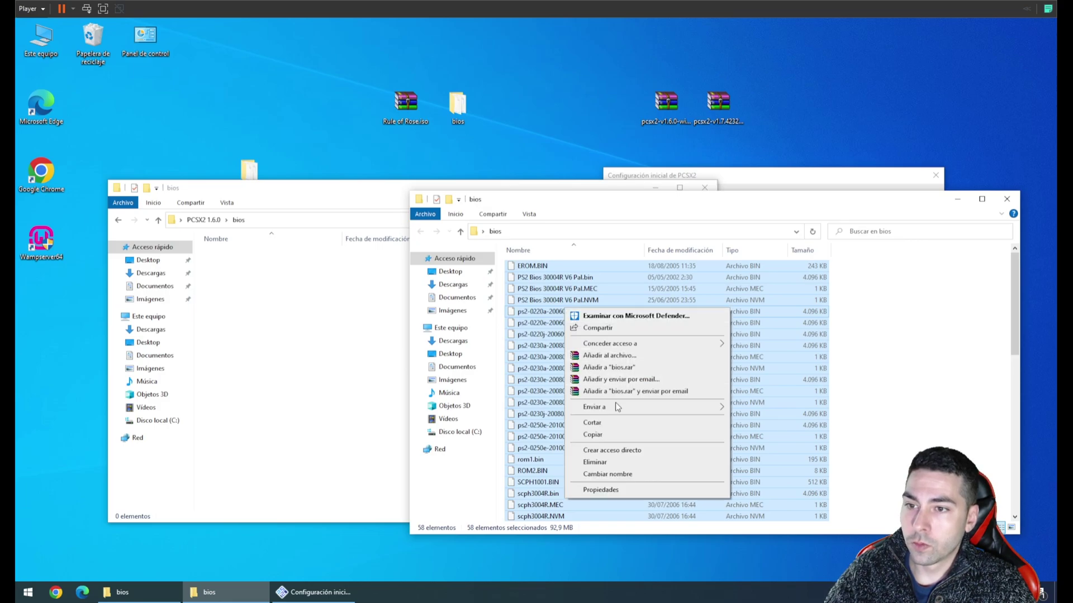
pyautogui.click(615, 435)
pyautogui.click(333, 375)
pyautogui.rightClick(347, 376)
pyautogui.click(404, 446)
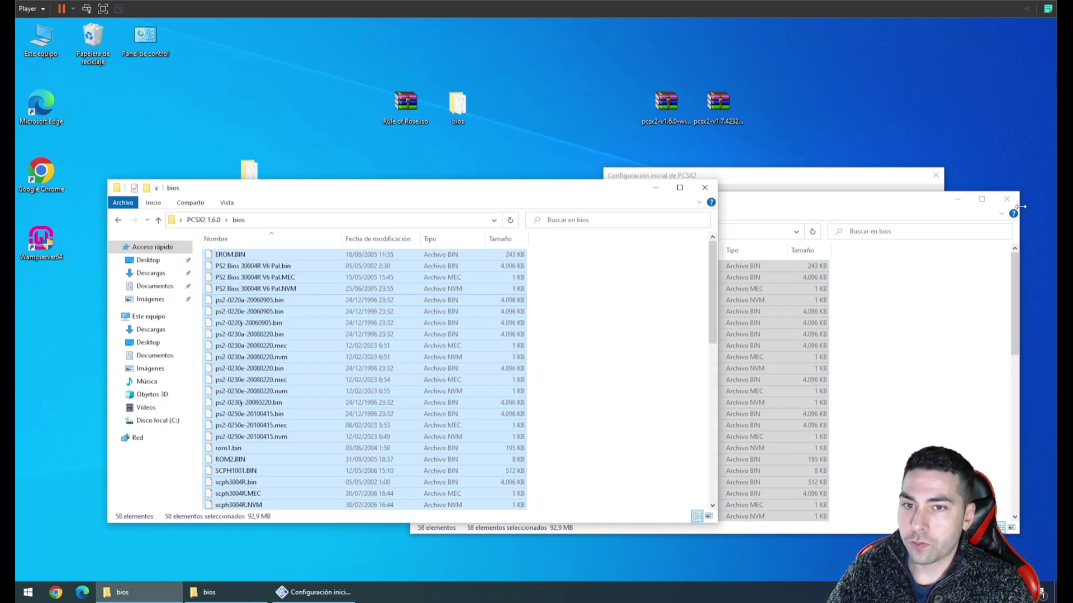
pyautogui.click(1007, 198)
pyautogui.click(705, 187)
# Refresh the BIOS list in the setup wizard, select Europe v02.50(15/04/2010) and finish the initial configuration
pyautogui.moveTo(716, 181); pyautogui.dragTo(486, 163)
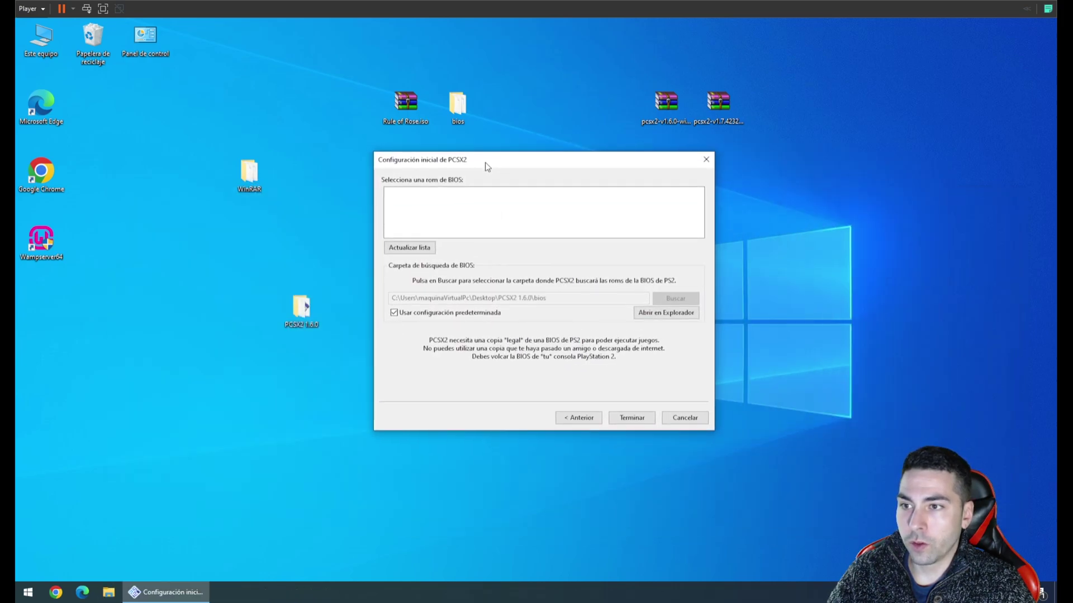
pyautogui.click(414, 249)
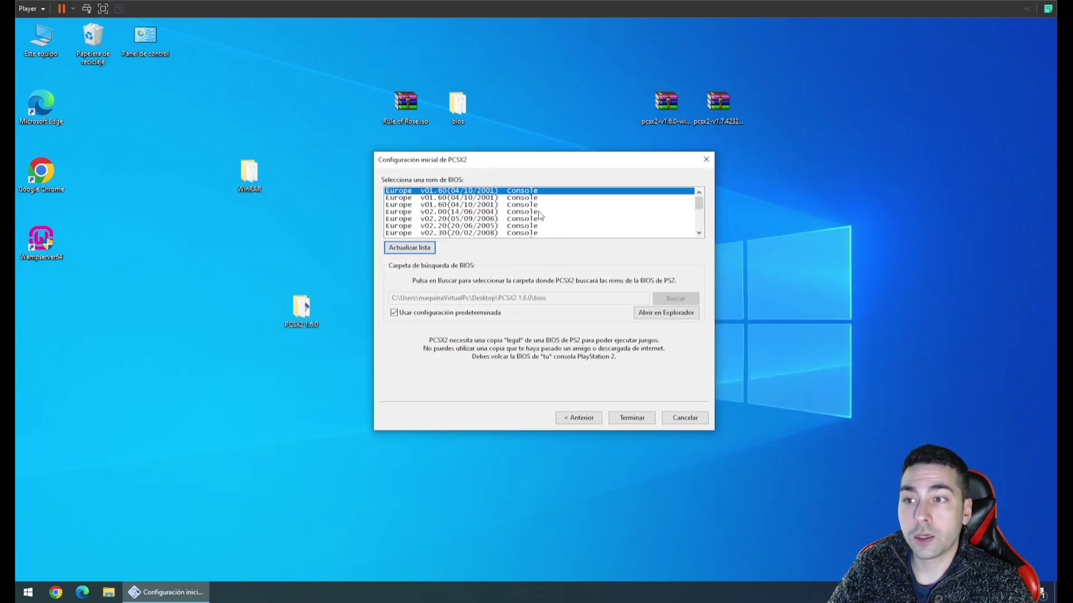
pyautogui.scroll(-1, 519, 202)
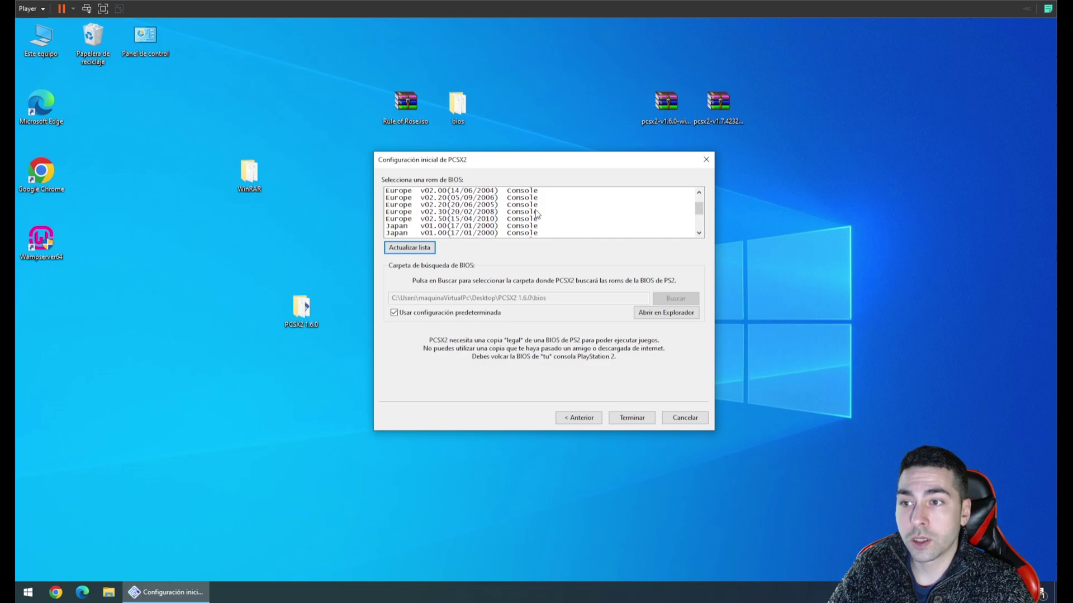
pyautogui.click(441, 213)
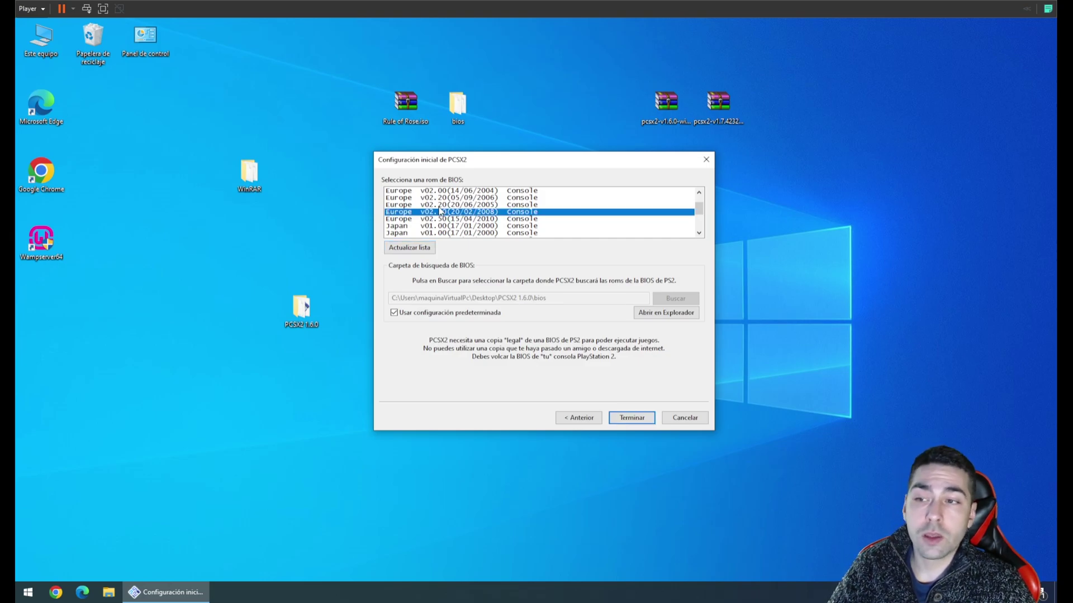
pyautogui.click(455, 220)
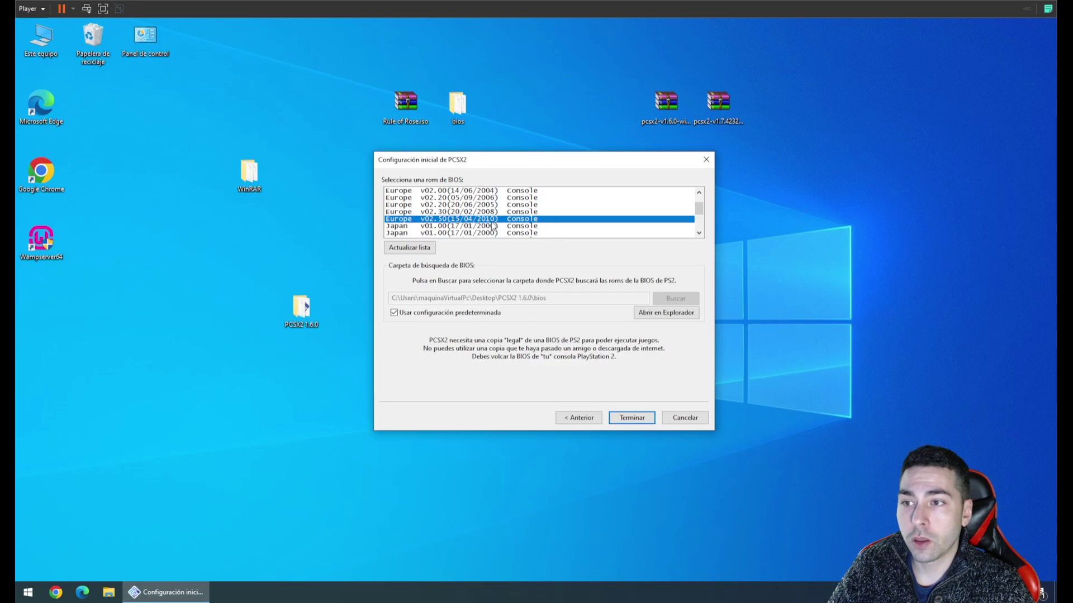
pyautogui.scroll(-1, 536, 229)
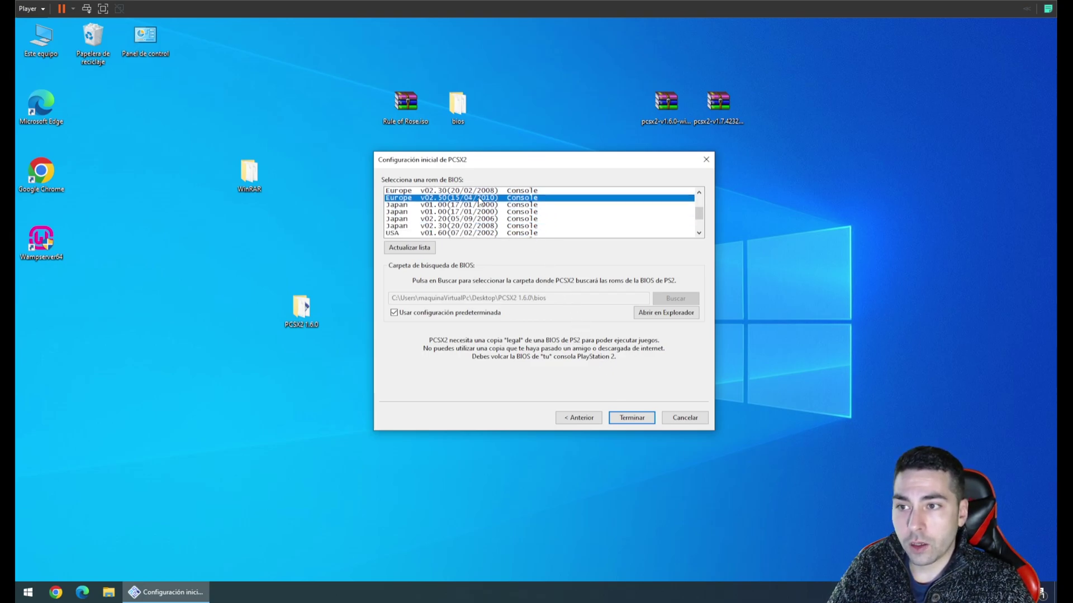
pyautogui.click(623, 417)
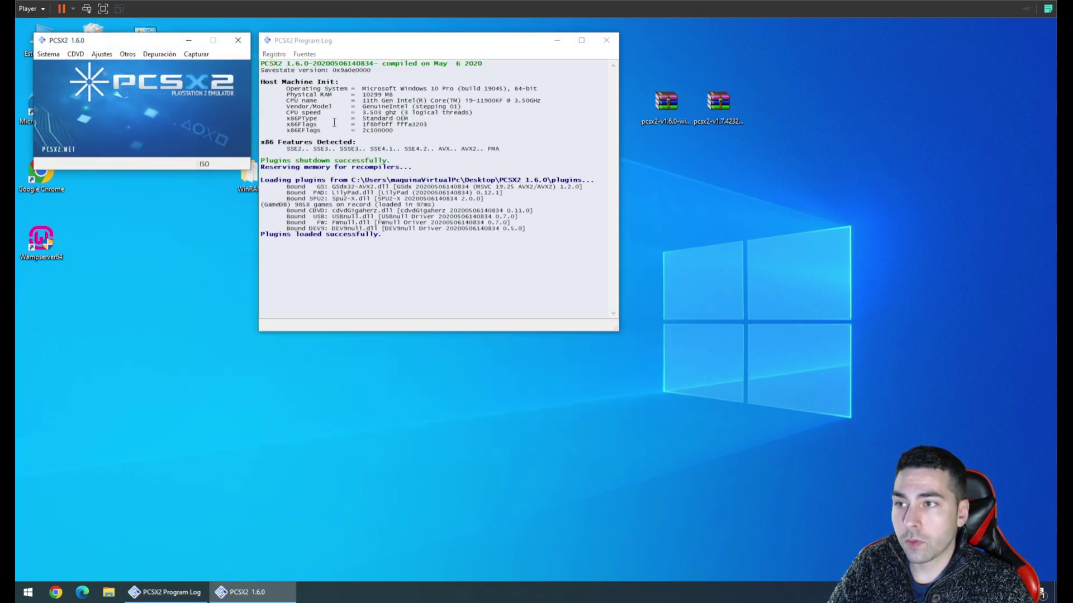
# Close the PCSX2 Program Log window and move the main emulator window to the middle of the desktop
pyautogui.moveTo(132, 40); pyautogui.dragTo(426, 163)
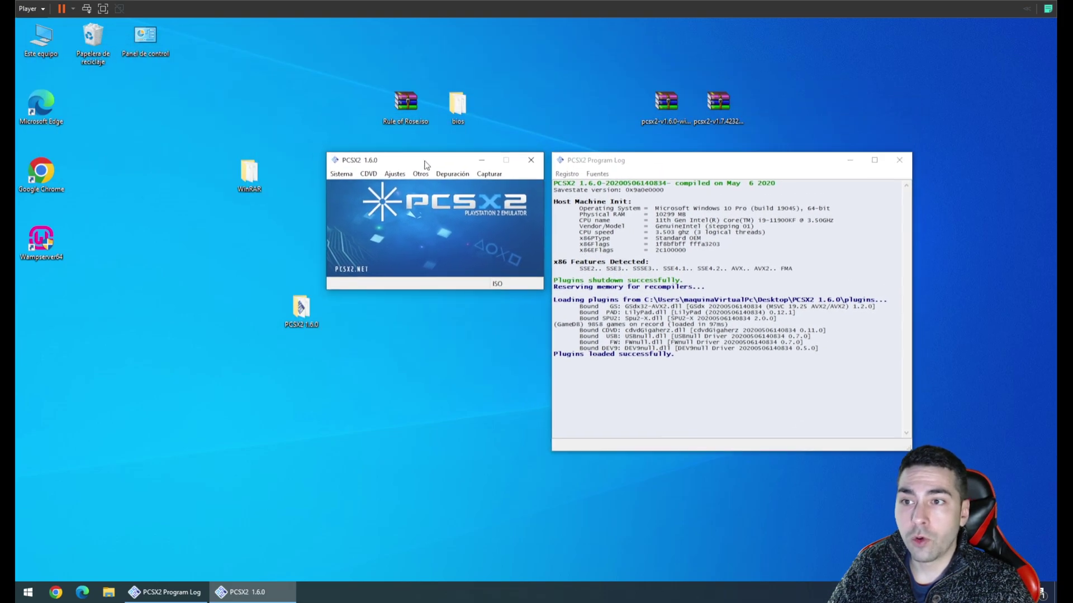
pyautogui.click(908, 167)
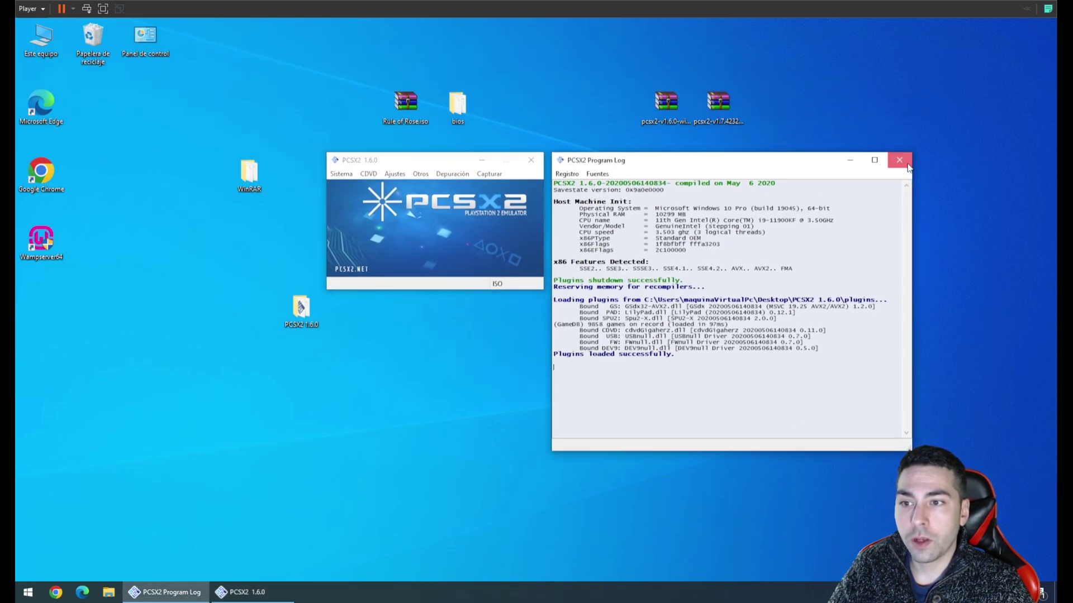
pyautogui.click(907, 165)
pyautogui.moveTo(427, 160); pyautogui.dragTo(514, 163)
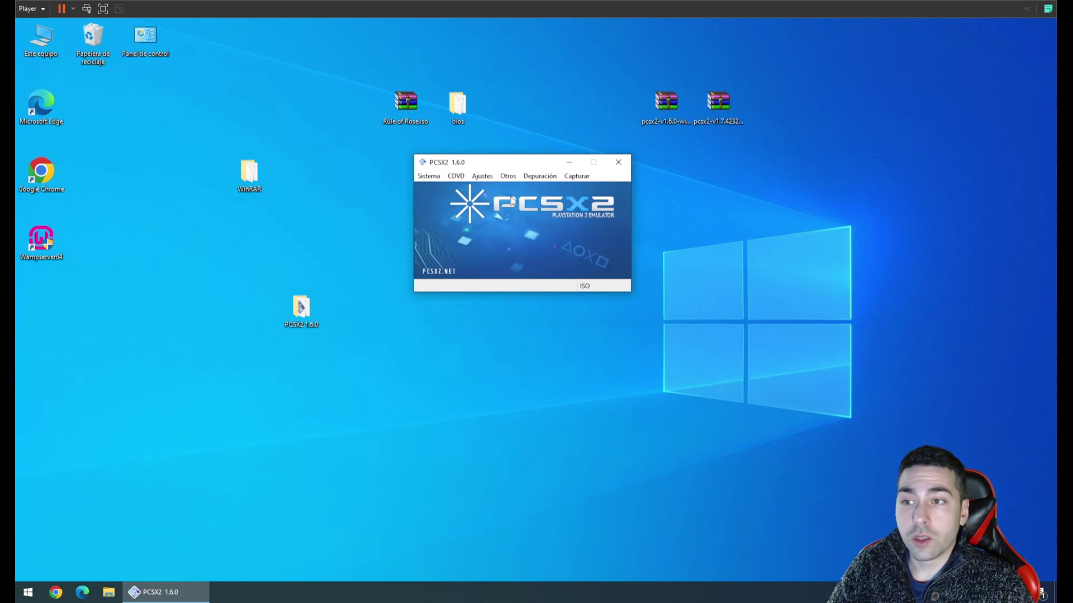
# In the emulation settings, keep the EE/IOP, VUs and GS defaults and set the GS window's aspect ratio to Panorámica (16:9)
pyautogui.click(481, 177)
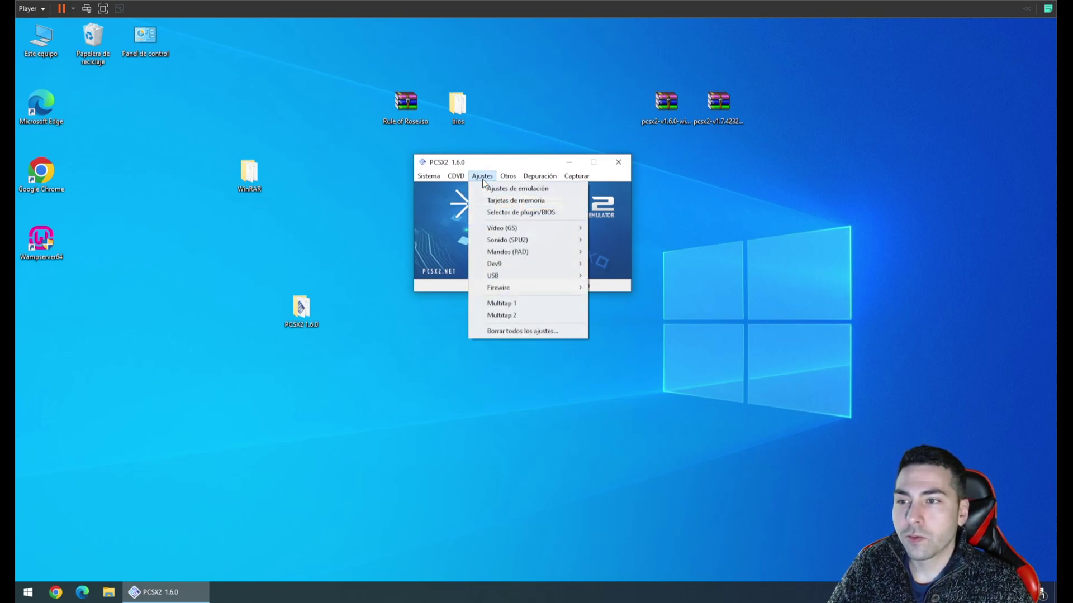
pyautogui.click(481, 189)
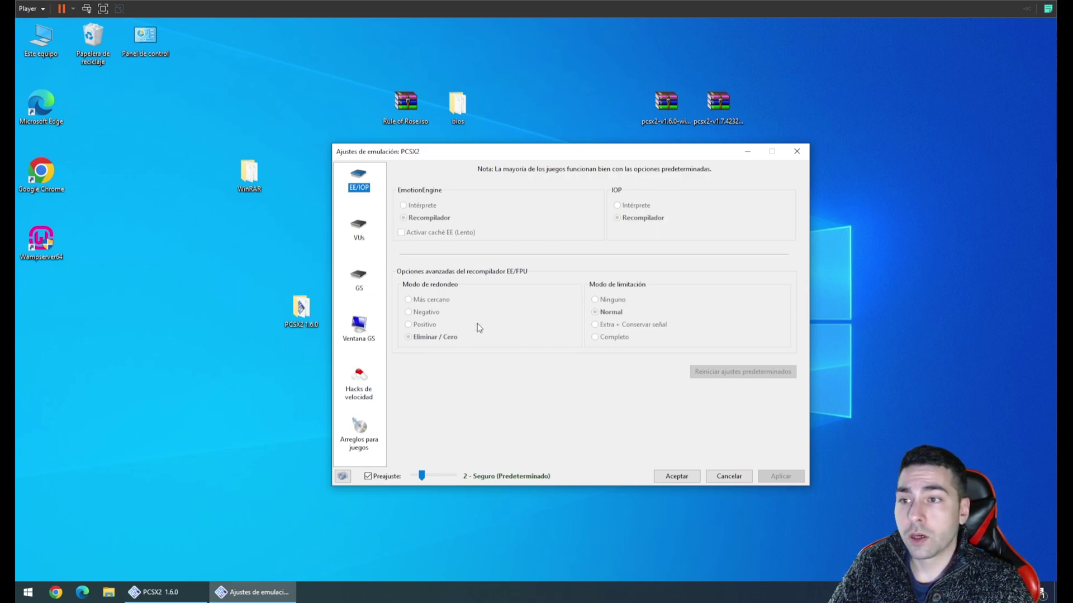
pyautogui.click(363, 229)
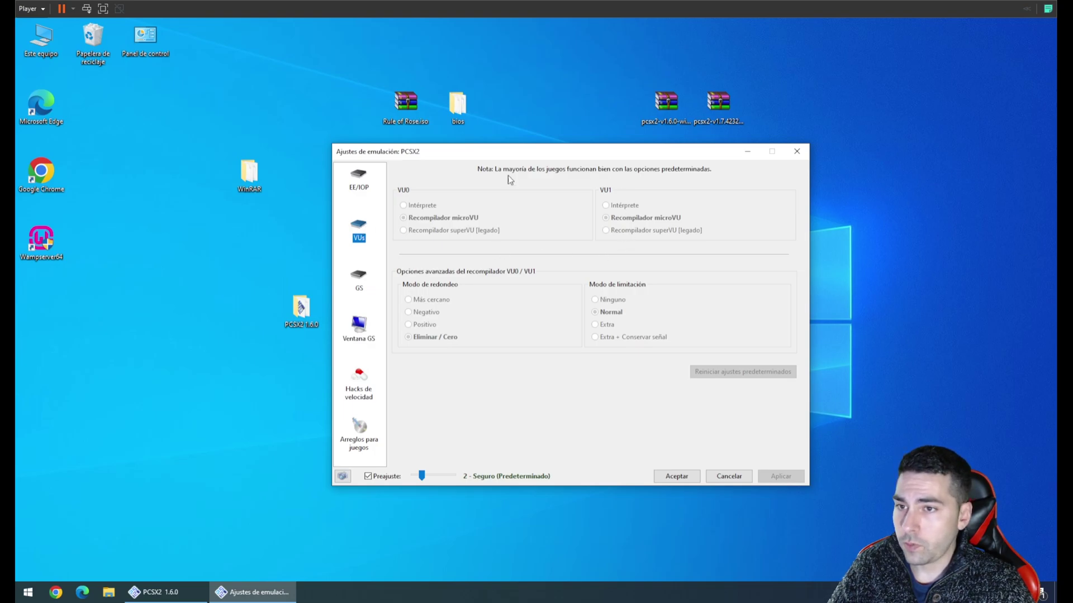
pyautogui.click(361, 280)
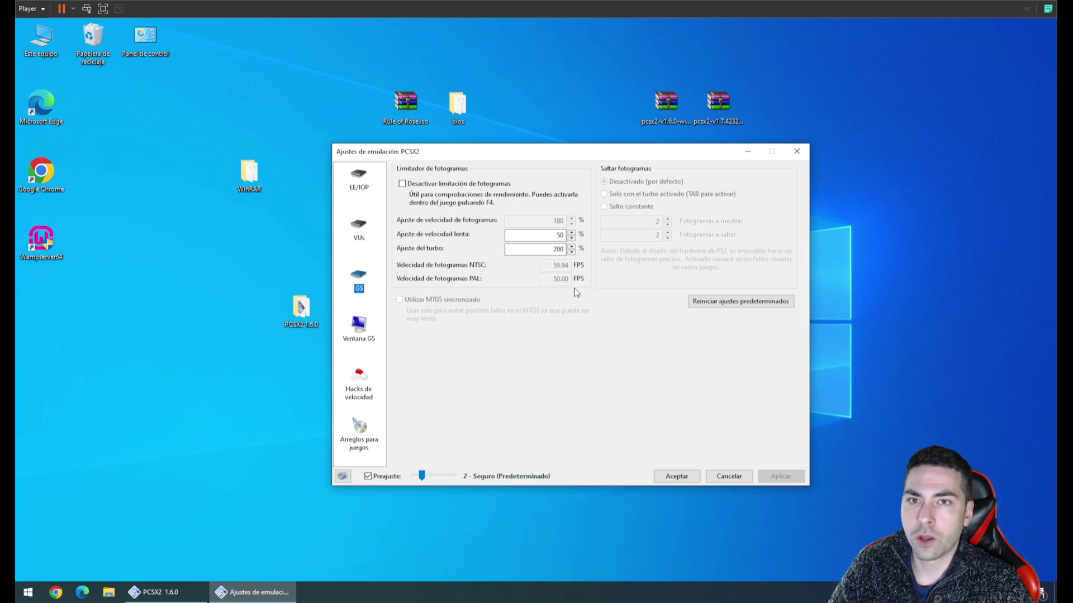
pyautogui.click(368, 324)
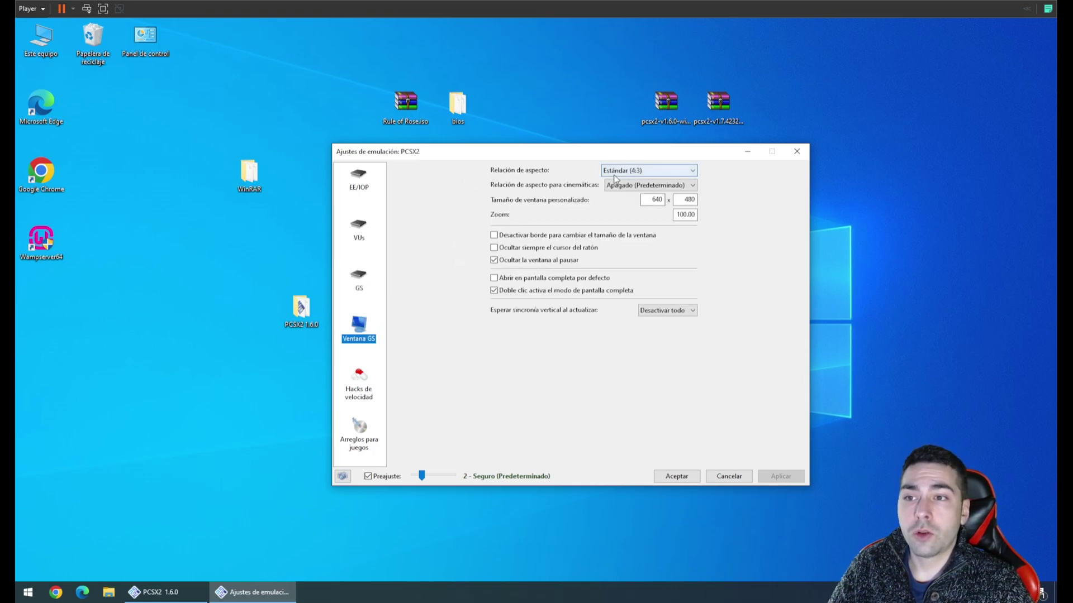
pyautogui.click(691, 169)
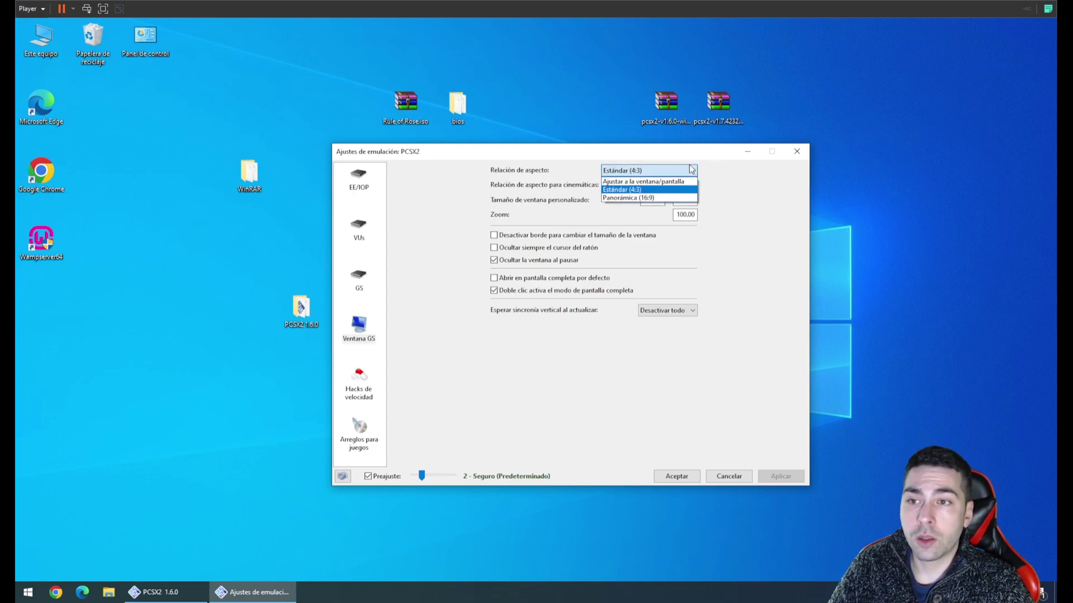
pyautogui.click(670, 198)
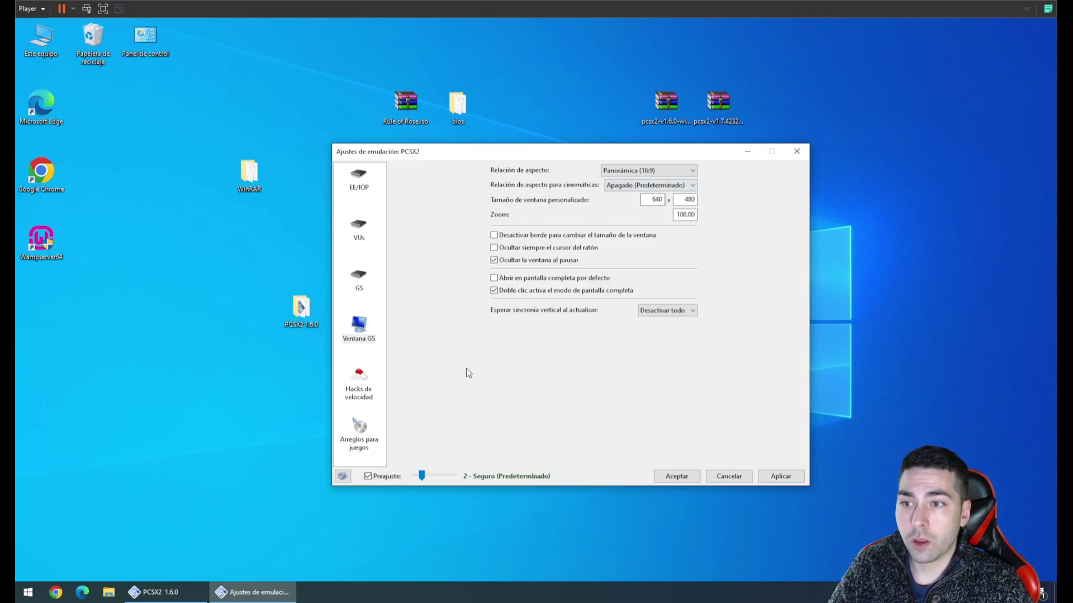
# Try the speed hack presets 3 - Equilibrado and 4 - Agresivo, and return to preset 2 - Seguro
pyautogui.click(367, 386)
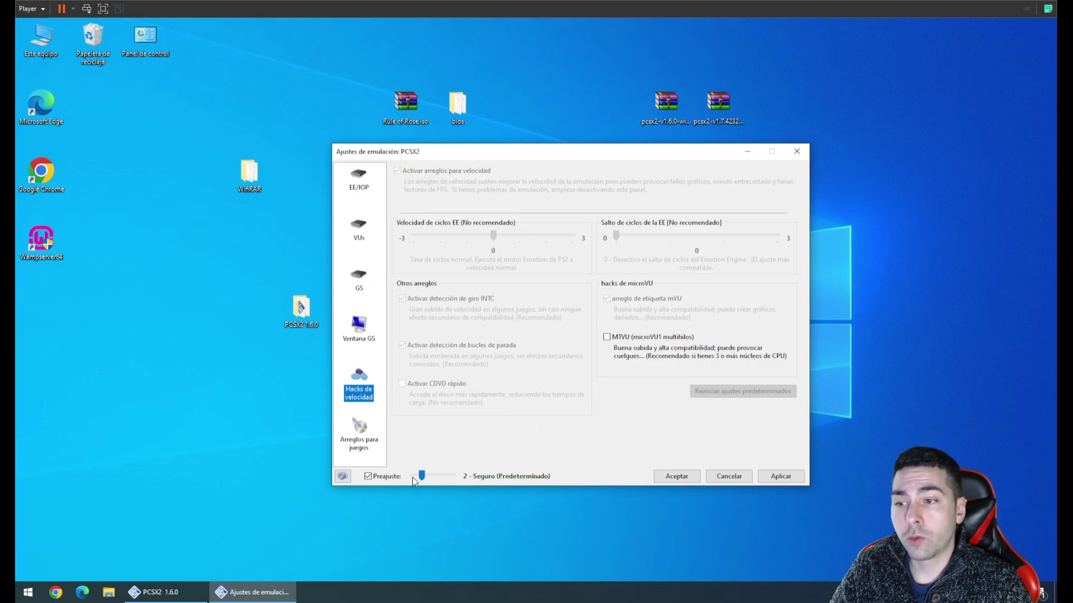
pyautogui.moveTo(421, 476); pyautogui.dragTo(427, 478)
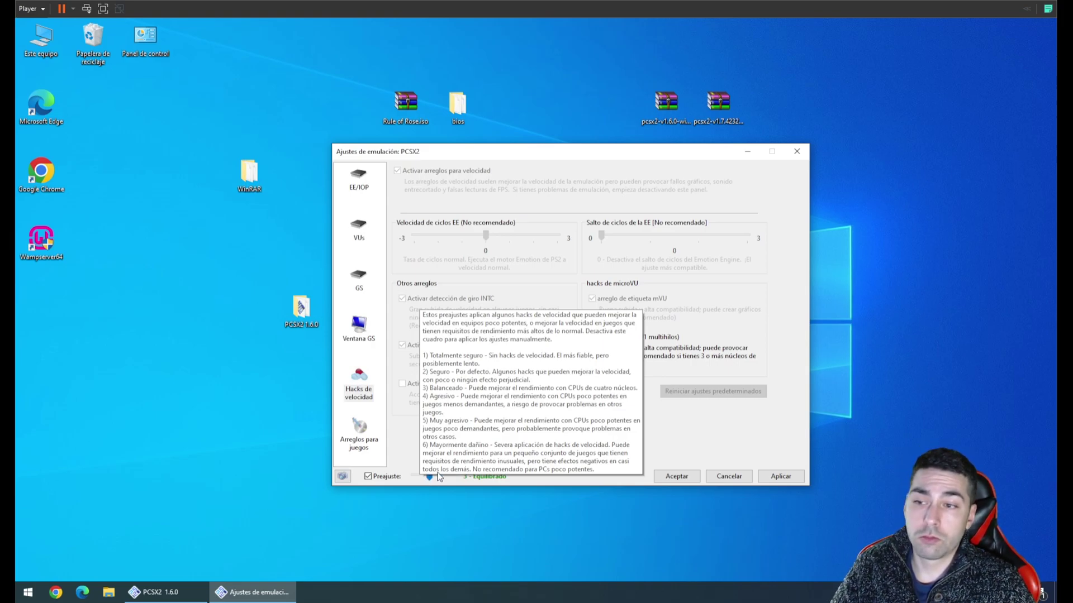
pyautogui.moveTo(433, 479); pyautogui.dragTo(439, 478)
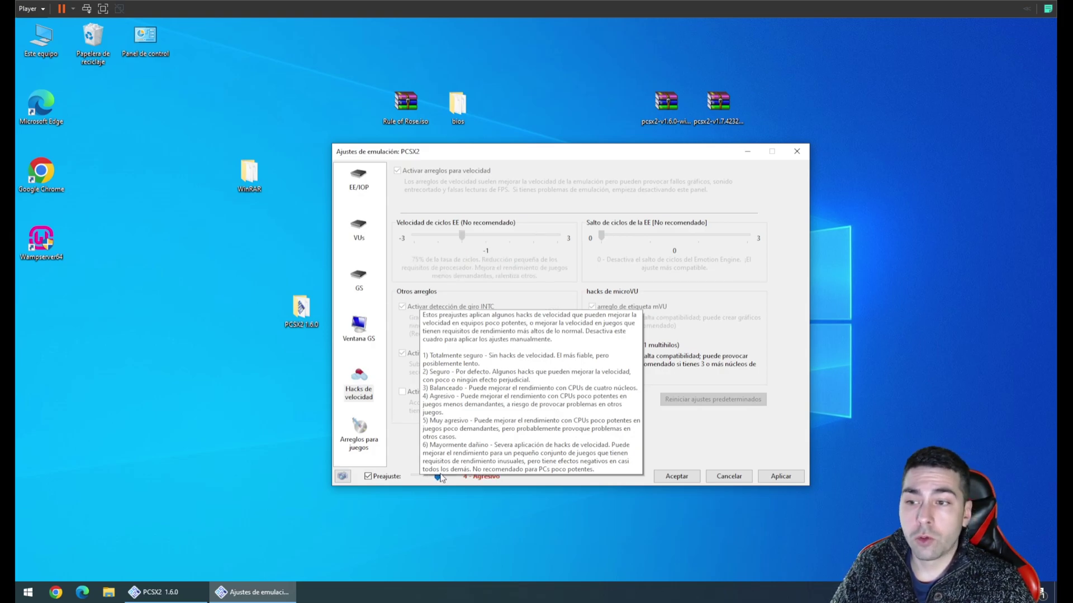
pyautogui.moveTo(441, 478)
pyautogui.mouseDown()
pyautogui.moveTo(451, 478)
pyautogui.moveTo(427, 476)
pyautogui.mouseUp()
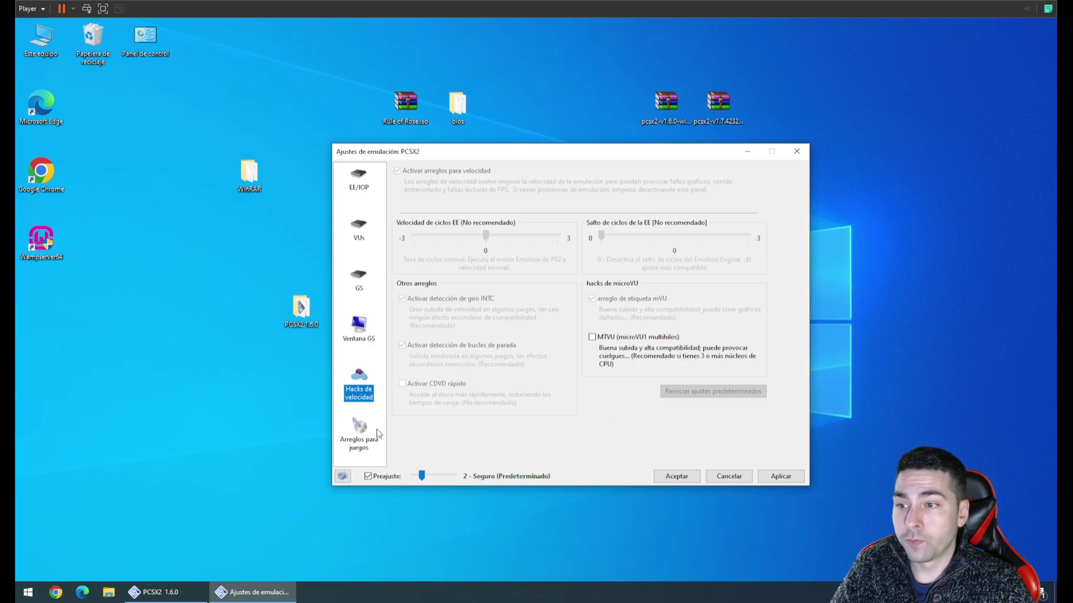
# Leave the manual game fixes disabled and accept the emulation settings
pyautogui.click(356, 427)
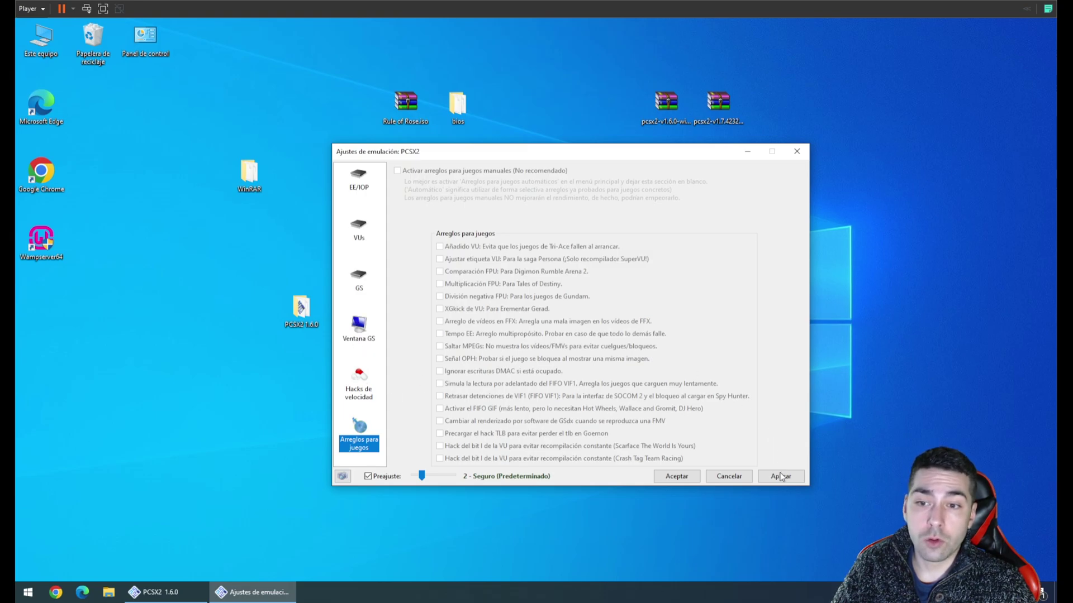
pyautogui.click(689, 478)
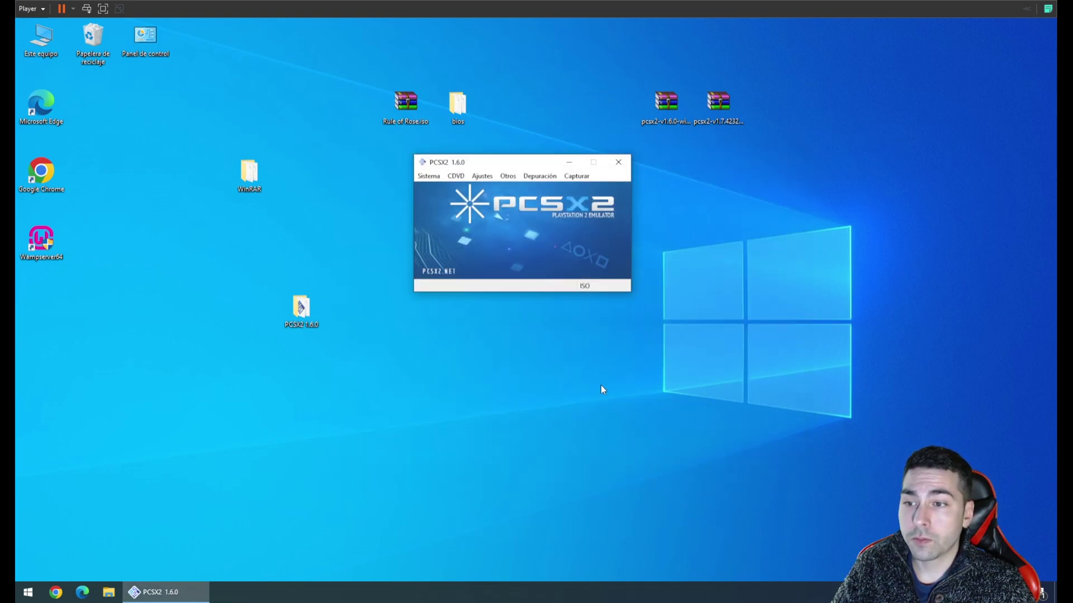
# Examine the memory cards assigned to the two PS2 ports, close their manager and look at the quick save and load commands
pyautogui.click(480, 176)
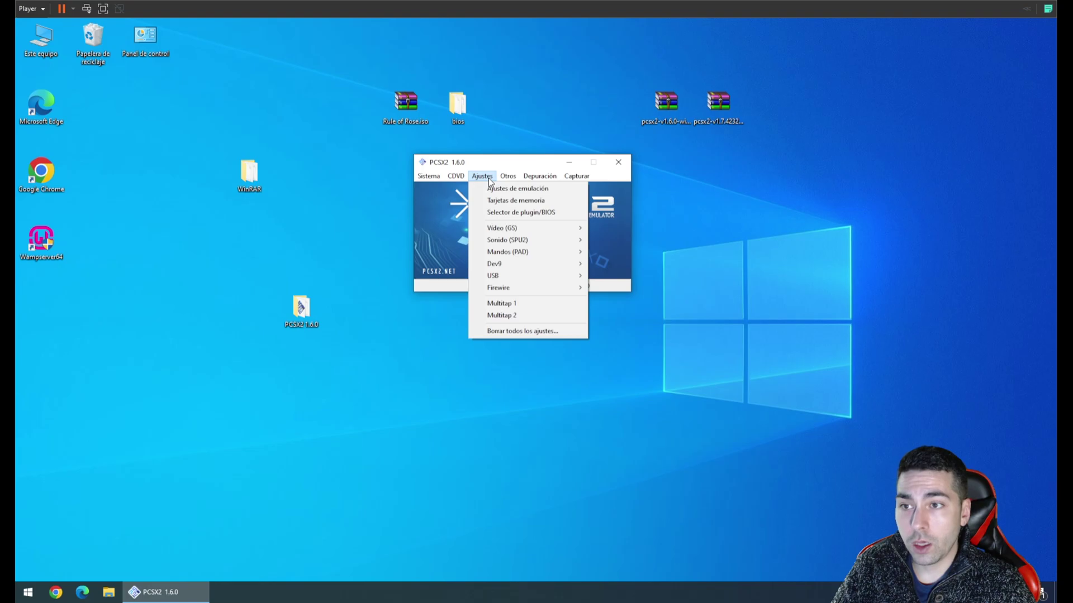
pyautogui.click(518, 201)
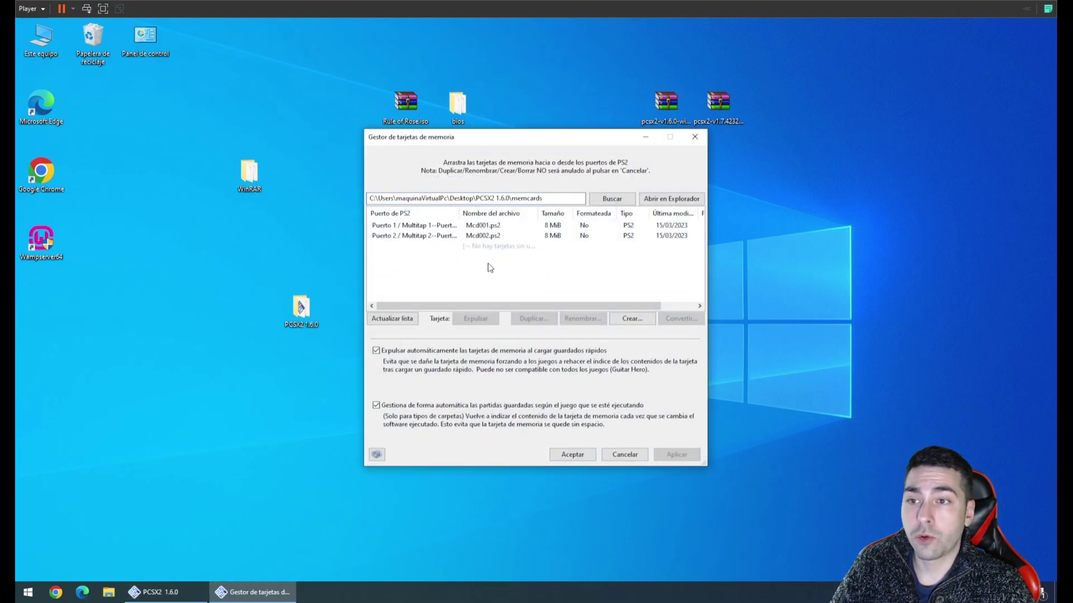
pyautogui.moveTo(510, 141); pyautogui.dragTo(692, 197)
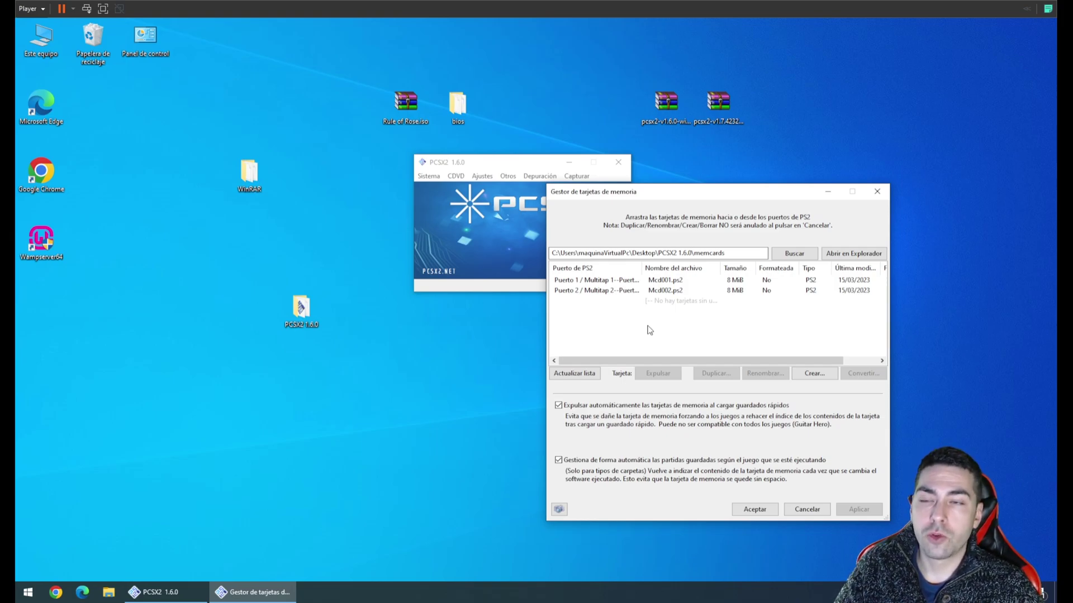
pyautogui.click(876, 193)
pyautogui.click(429, 176)
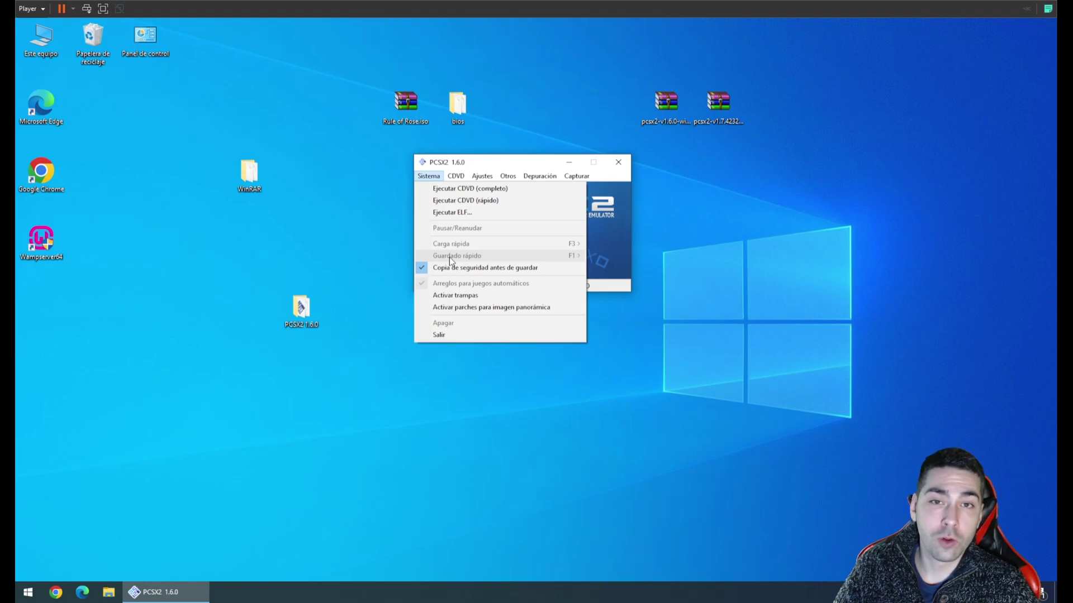
# Open the plugin and BIOS selector and choose the Europe console BIOS from 2010, keeping the default plugins
pyautogui.click(482, 176)
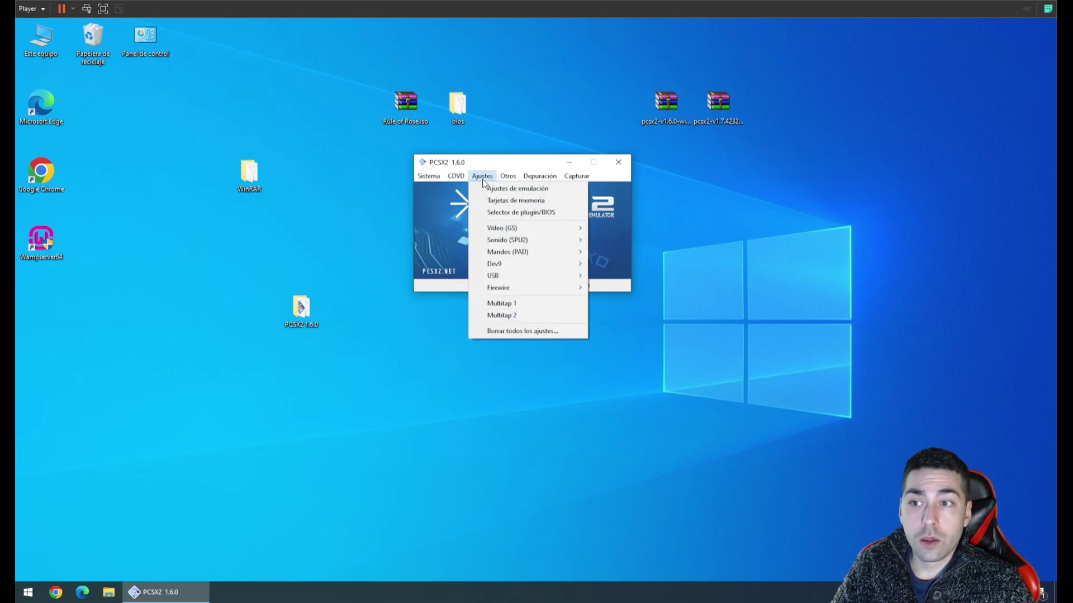
pyautogui.click(490, 212)
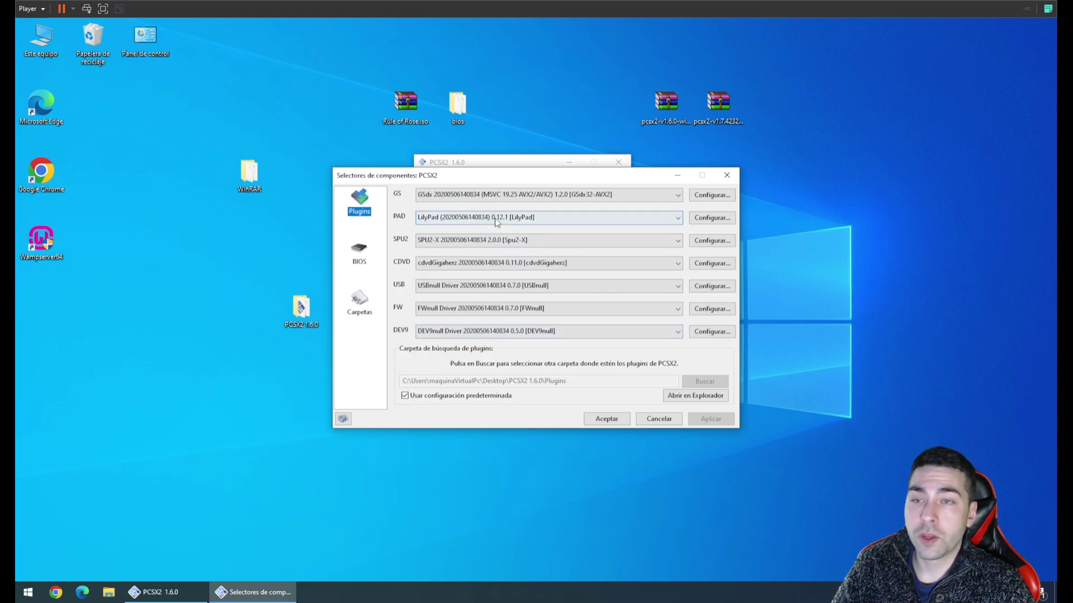
pyautogui.click(371, 248)
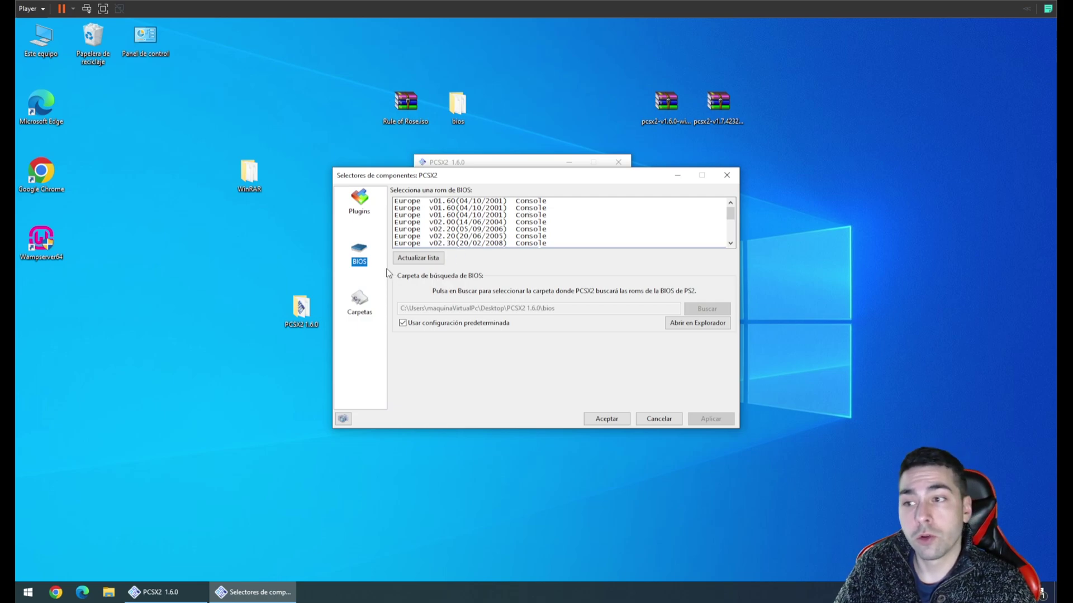
pyautogui.scroll(-1, 517, 221)
pyautogui.click(514, 229)
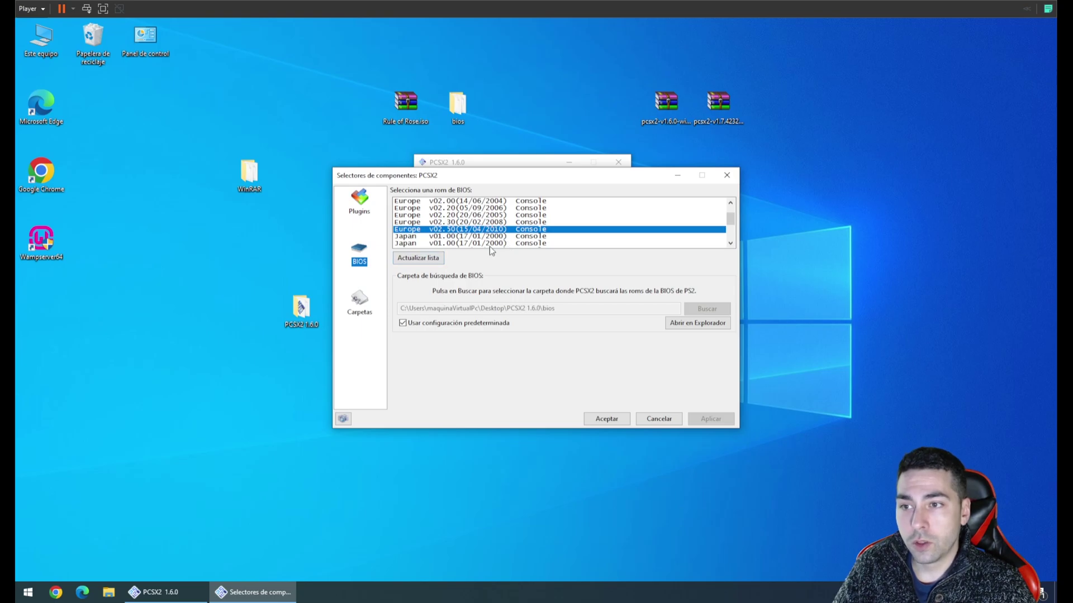
pyautogui.scroll(-1, 455, 223)
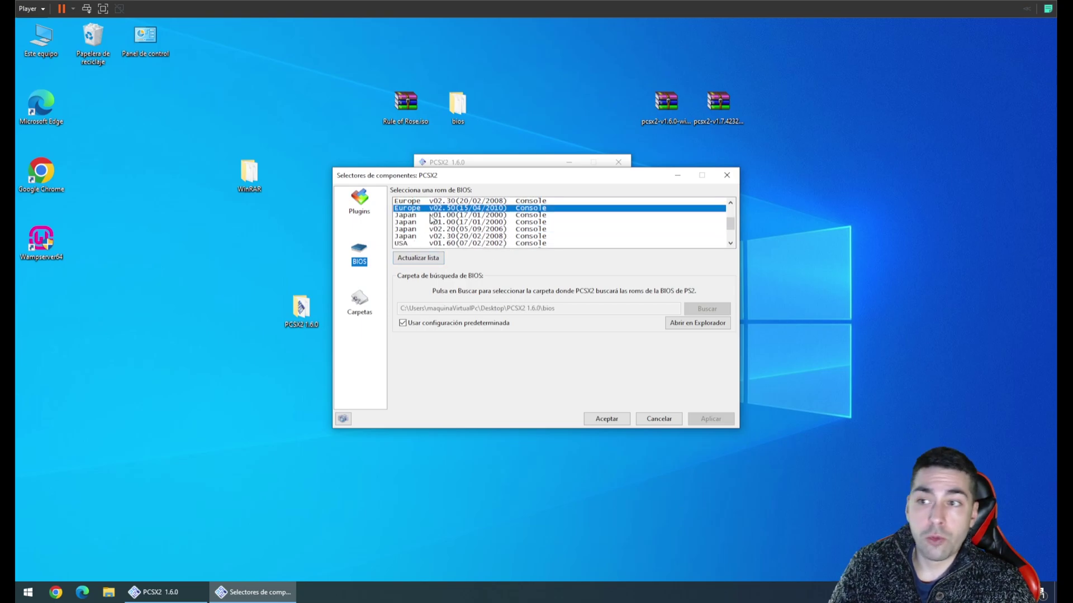
pyautogui.scroll(-1, 467, 235)
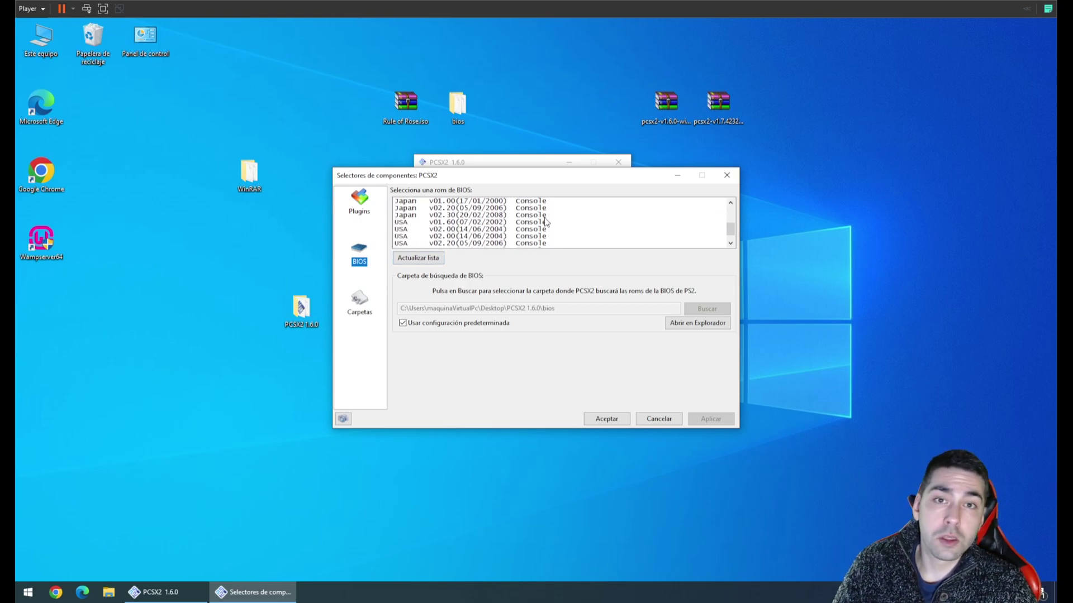
# Keep the default folders for cheats, quick saves, screenshots and logs, and accept the component selection
pyautogui.click(364, 310)
pyautogui.moveTo(556, 352)
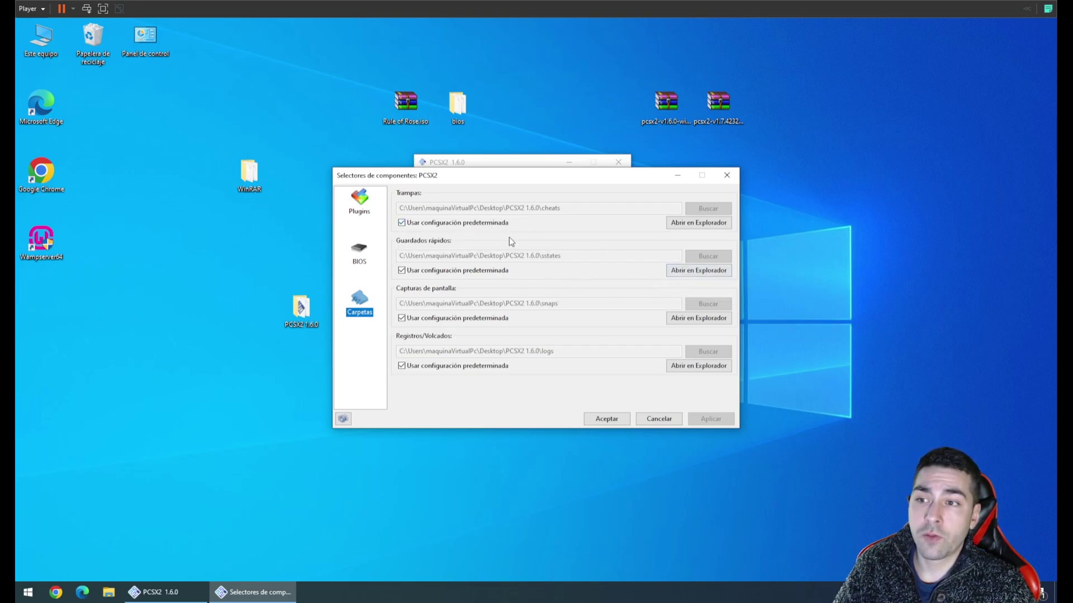
pyautogui.moveTo(460, 251)
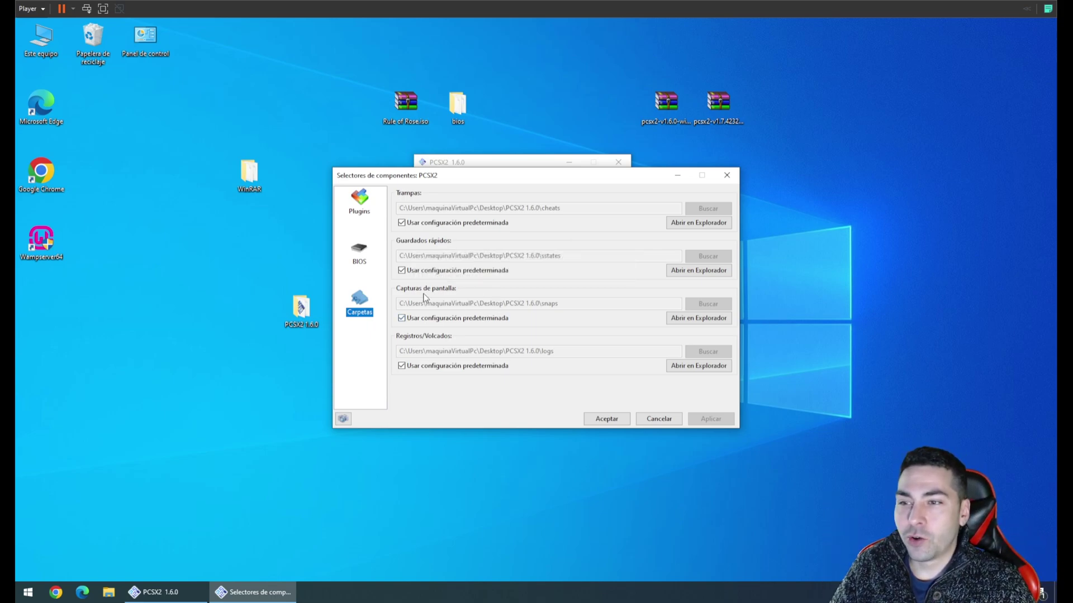
pyautogui.moveTo(555, 306)
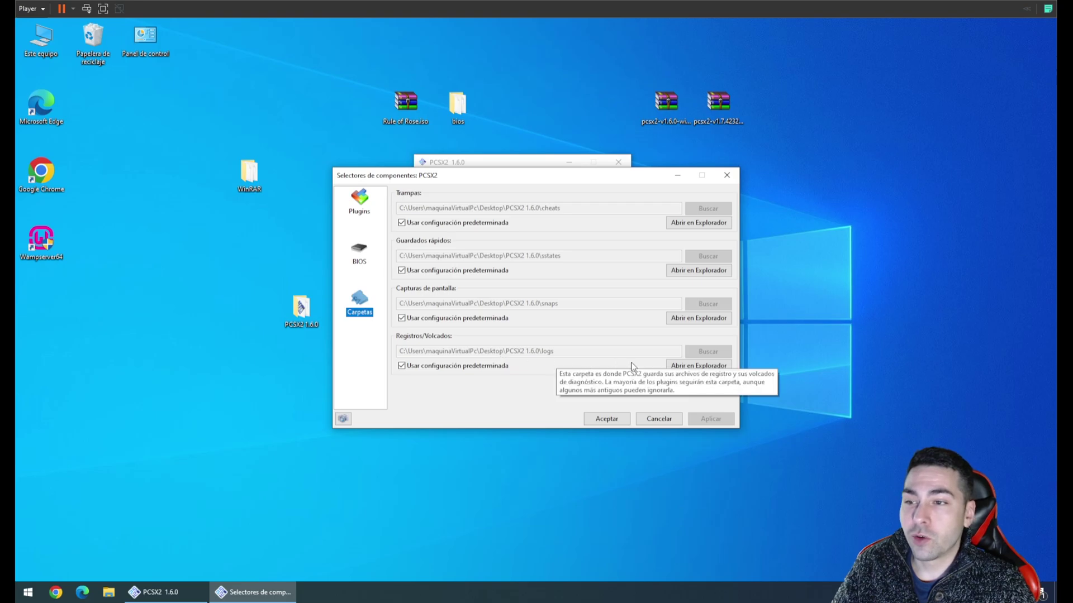
pyautogui.click(615, 418)
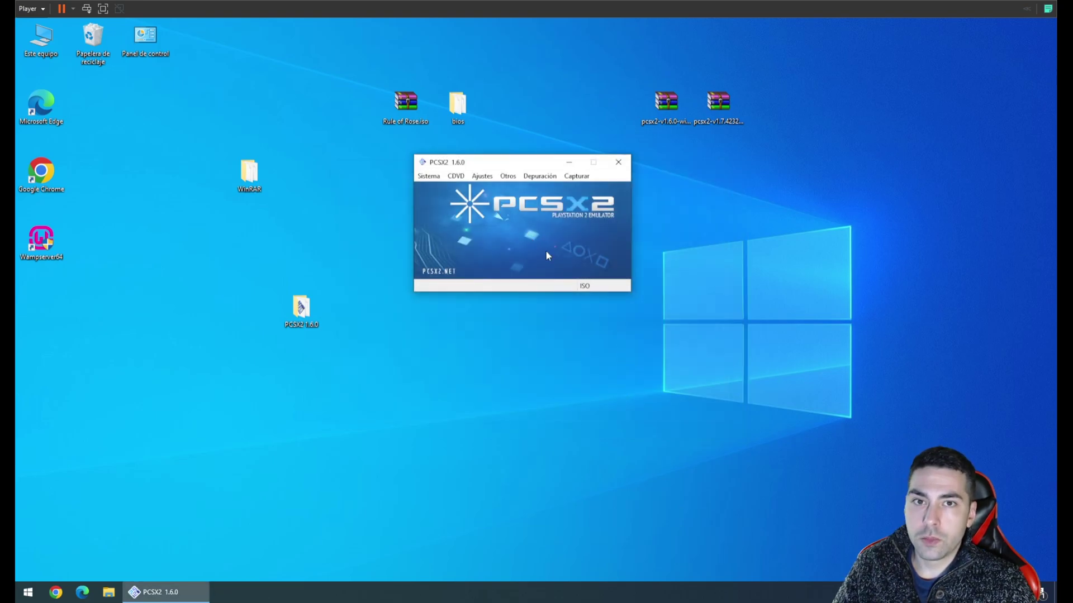
# Open the GSdx video plugin settings and keep the Direct3D 11 (Hardware) renderer with the Default Hardware Device adapter
pyautogui.click(481, 176)
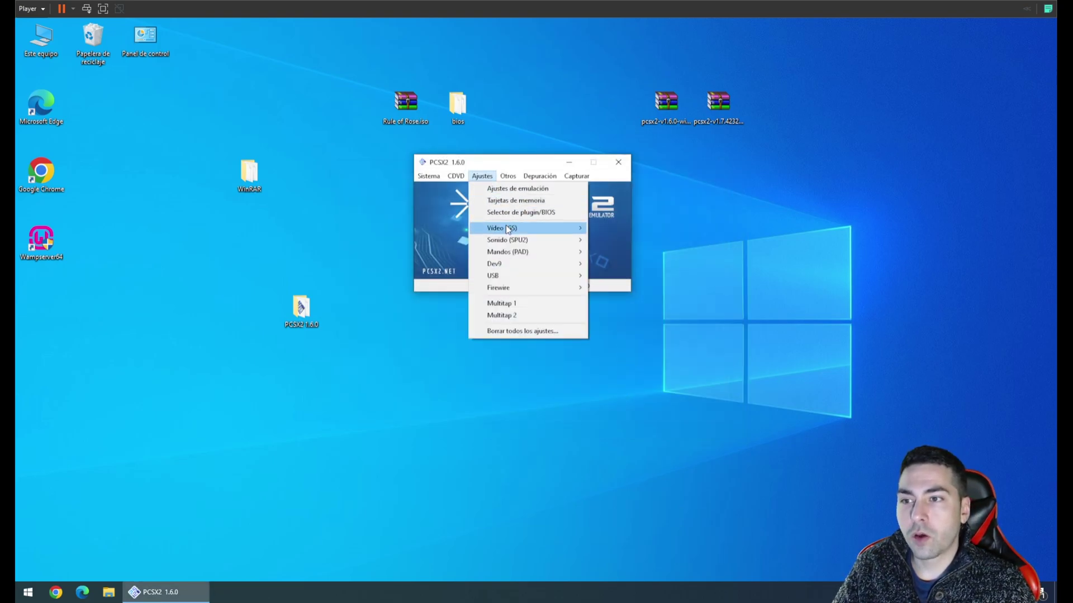
pyautogui.moveTo(505, 226)
pyautogui.click(640, 271)
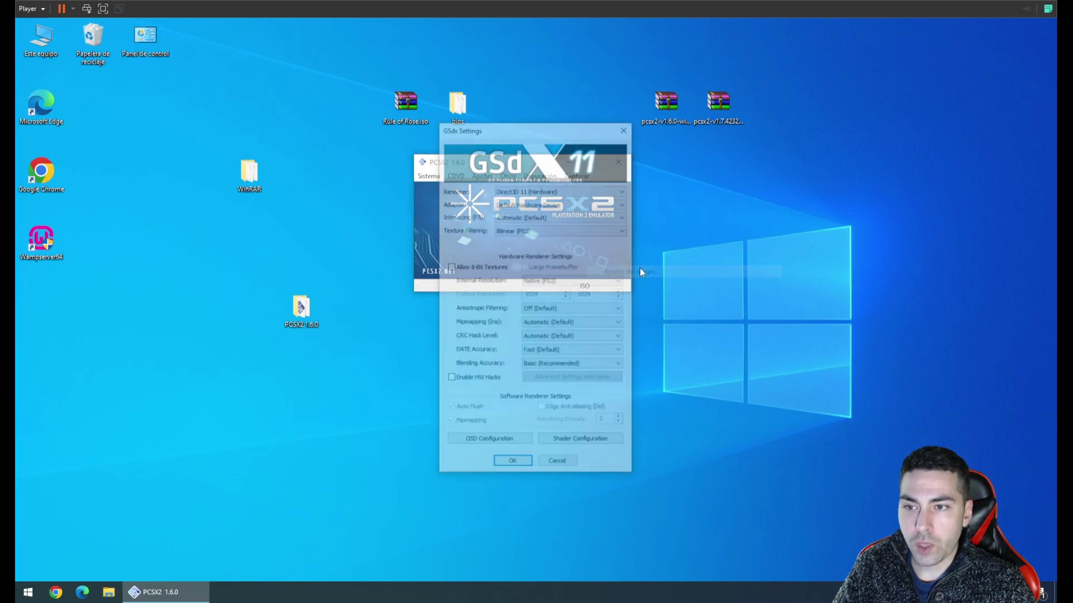
pyautogui.click(559, 191)
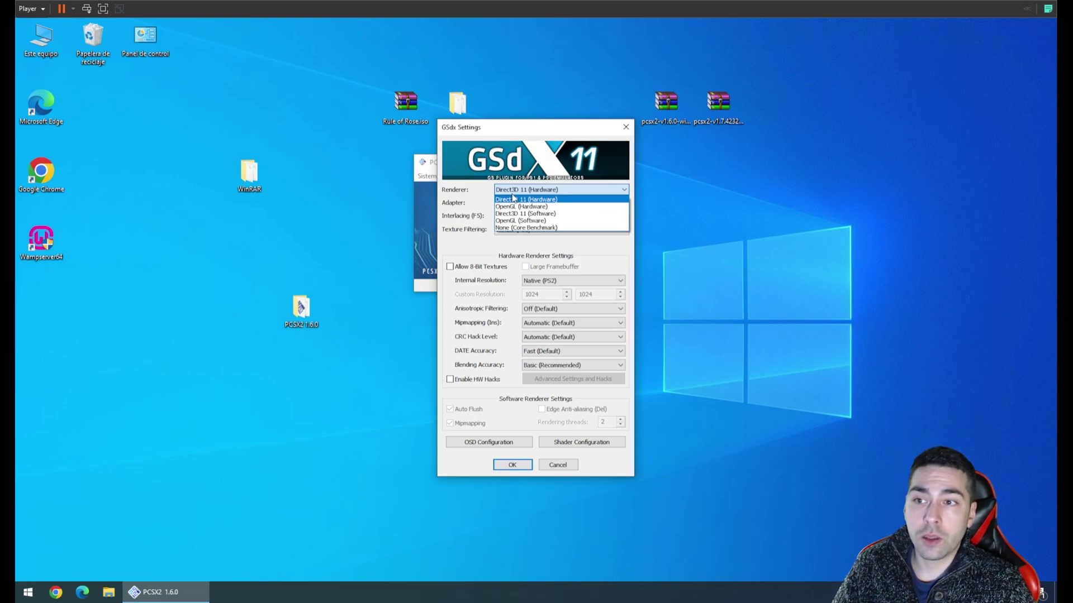
pyautogui.click(468, 201)
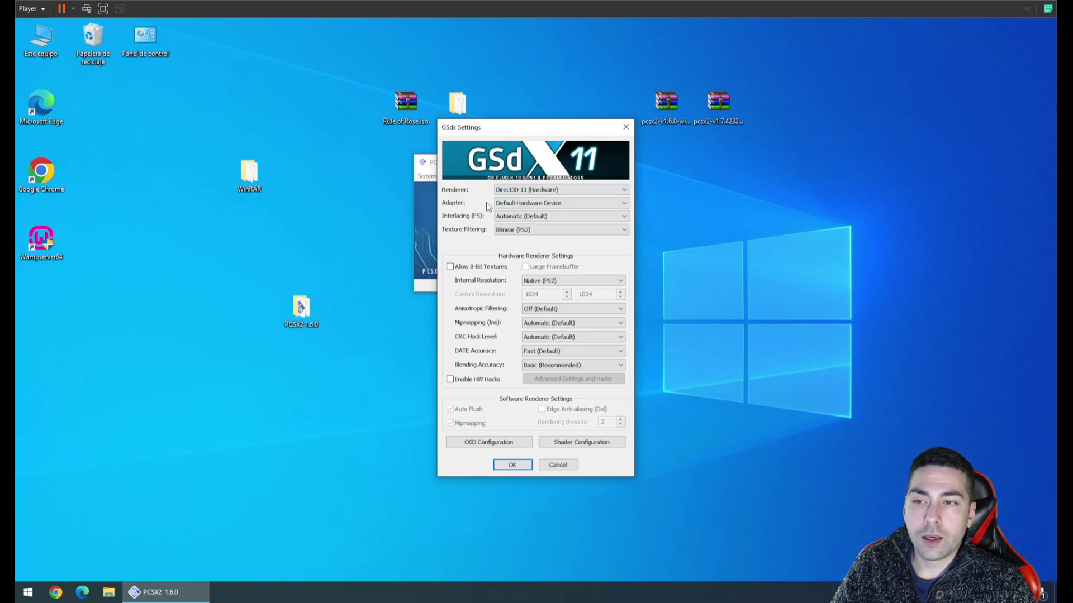
pyautogui.click(504, 202)
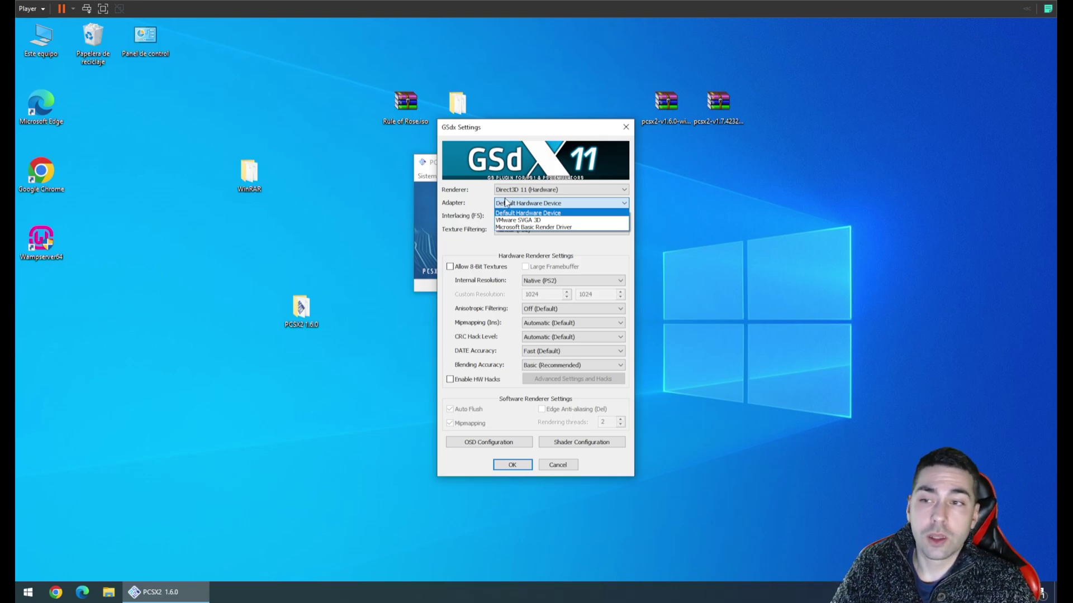
pyautogui.click(471, 206)
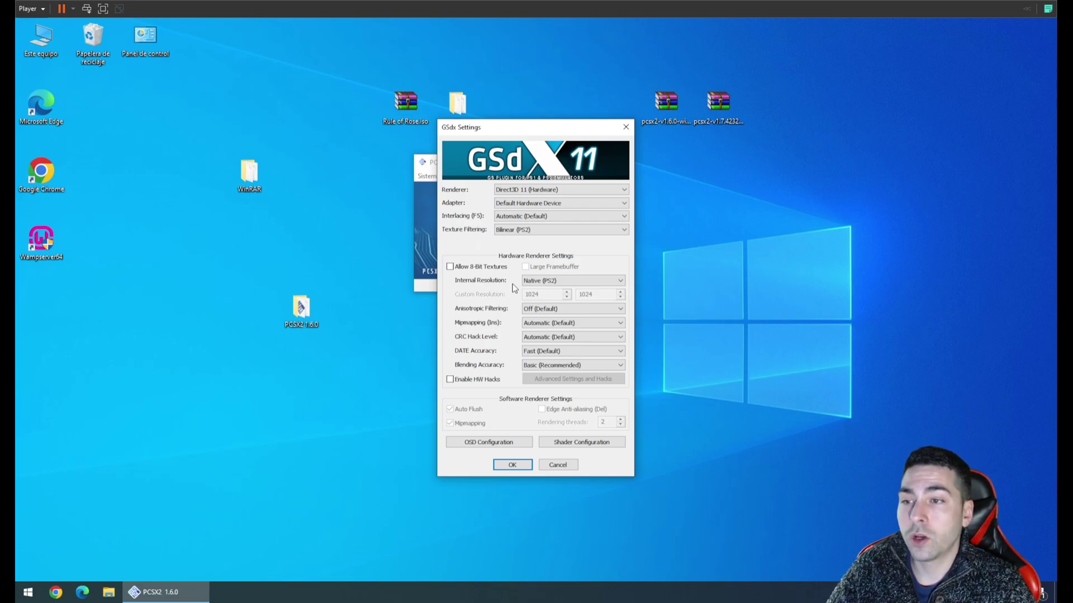
# Set the internal resolution to 6x Native (~2160p 4K) and the anisotropic filtering to 16x
pyautogui.click(549, 279)
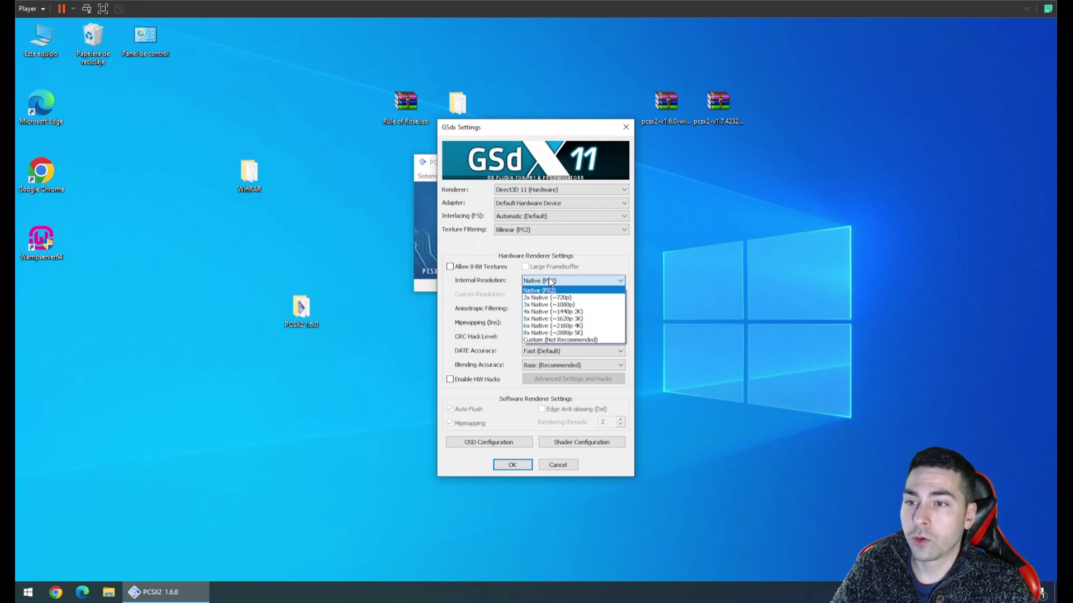
pyautogui.click(588, 327)
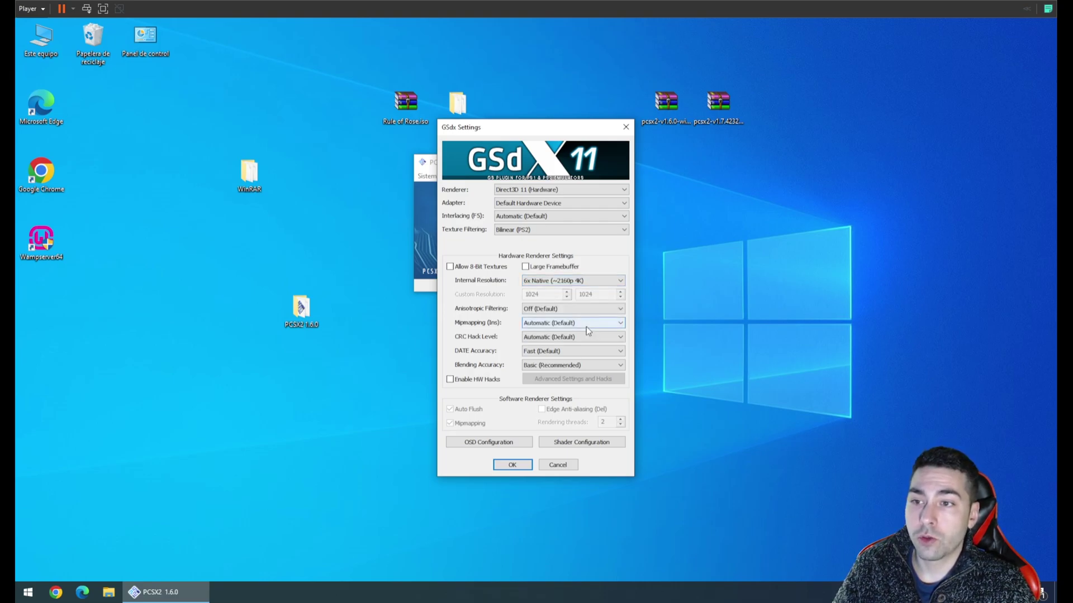
pyautogui.click(523, 311)
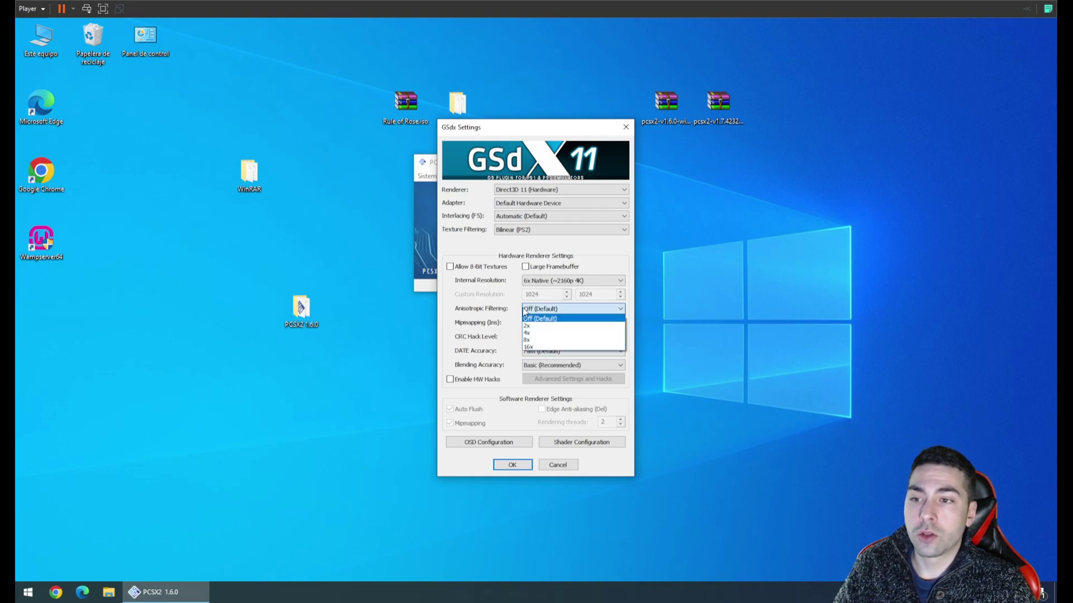
pyautogui.click(586, 349)
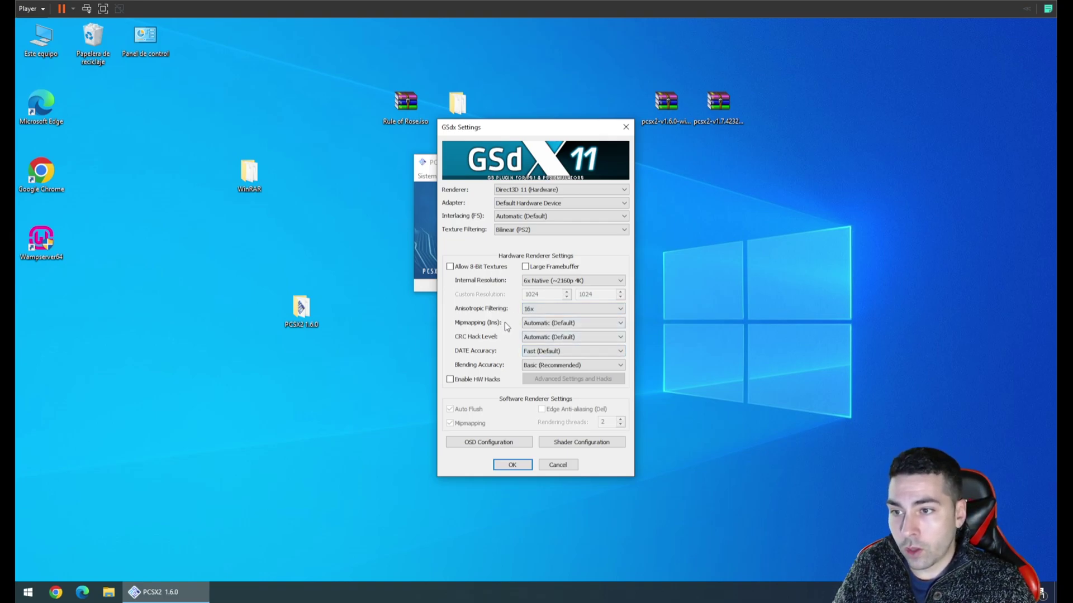
# Enable the hardware hacks, leave the advanced rendering and upscaling hacks at their defaults, and accept the video settings
pyautogui.moveTo(513, 328)
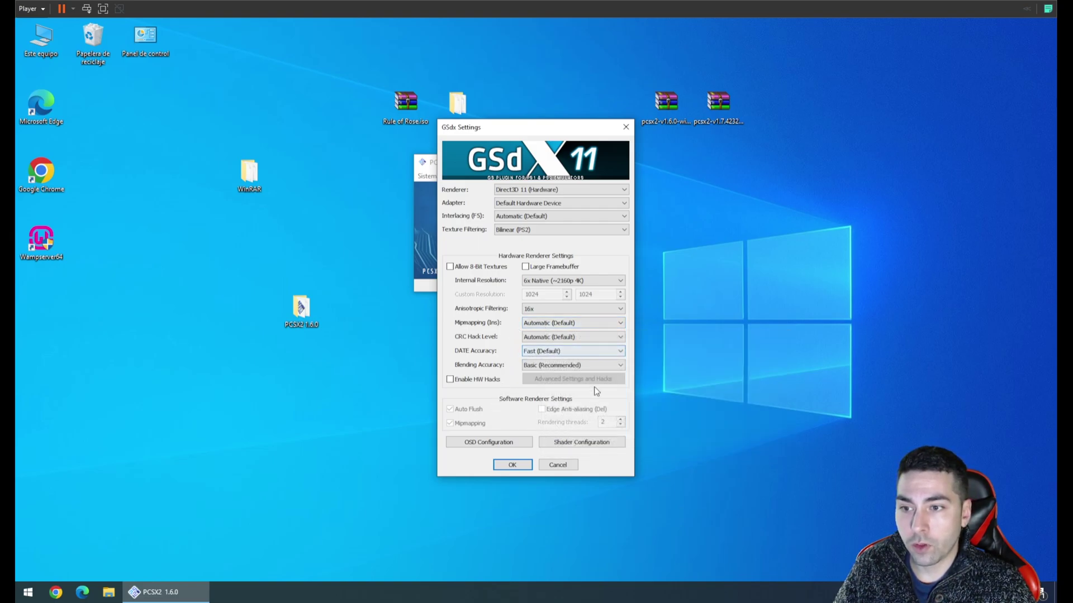
pyautogui.click(457, 380)
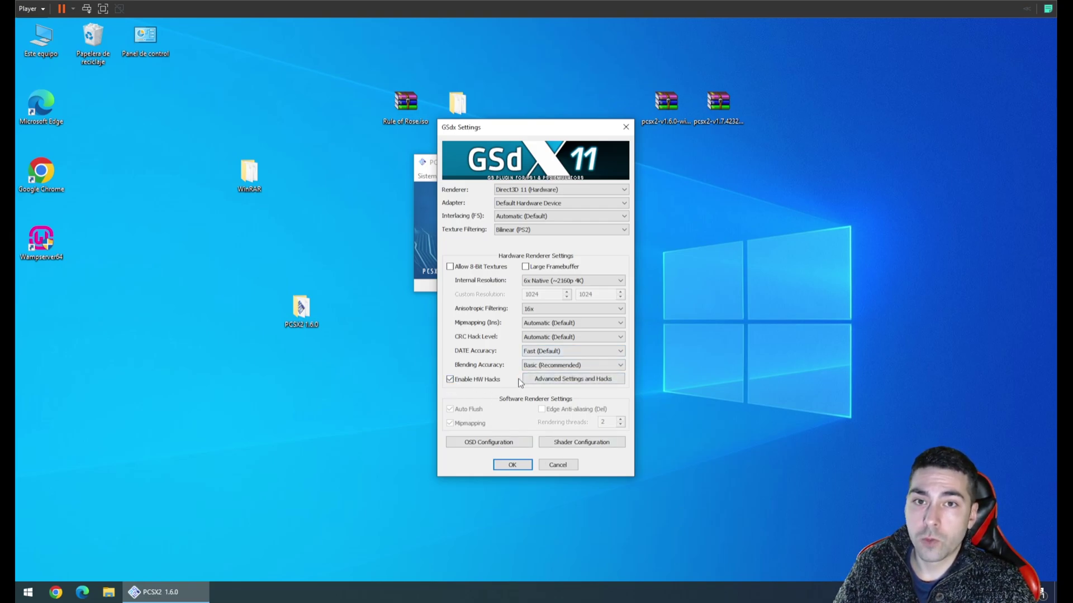
pyautogui.click(547, 380)
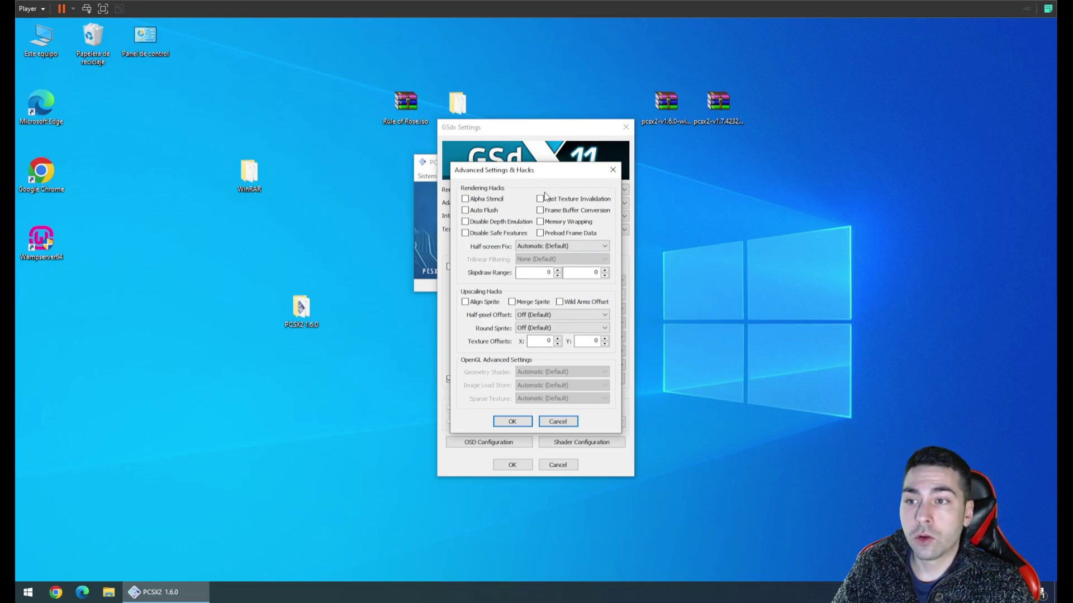
pyautogui.moveTo(580, 231)
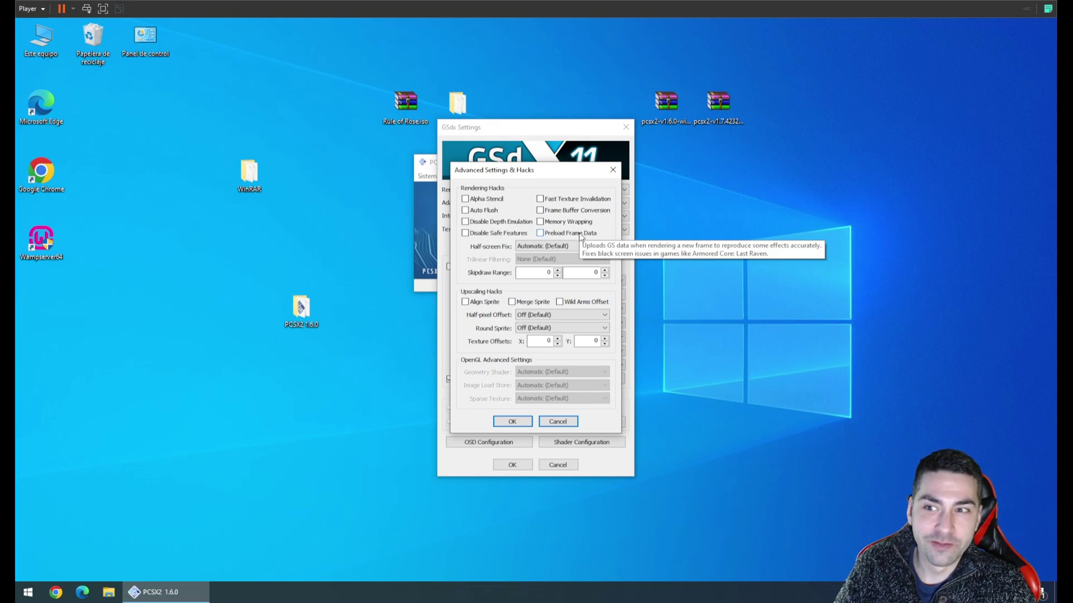
pyautogui.click(512, 421)
pyautogui.click(509, 466)
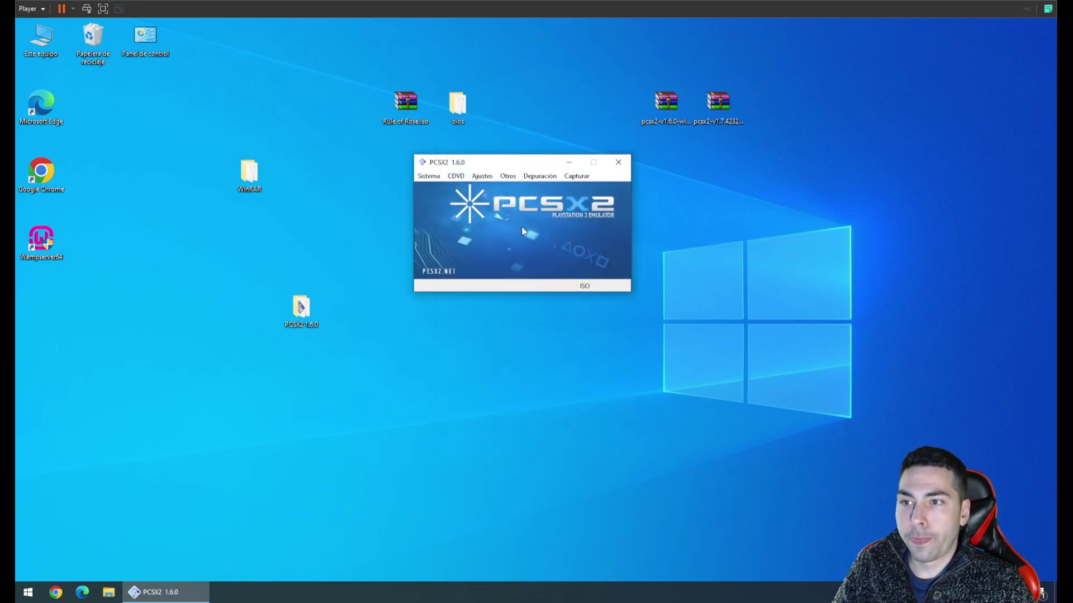
# Open the LilyPad controller plugin settings, keeping the default input APIs and the port 1 multitap disabled
pyautogui.click(483, 177)
pyautogui.moveTo(525, 254)
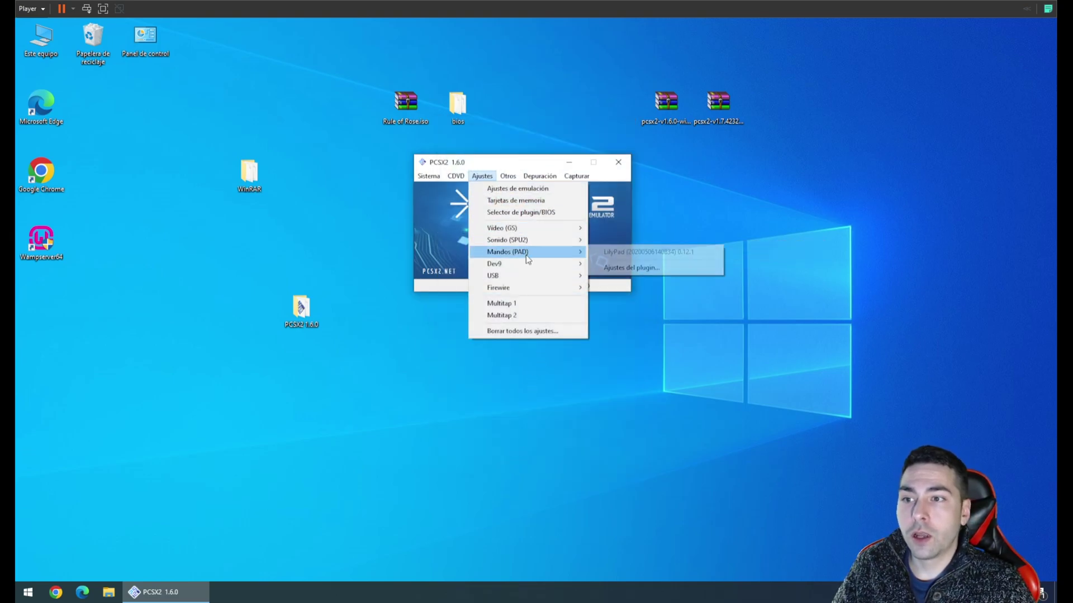
pyautogui.click(642, 269)
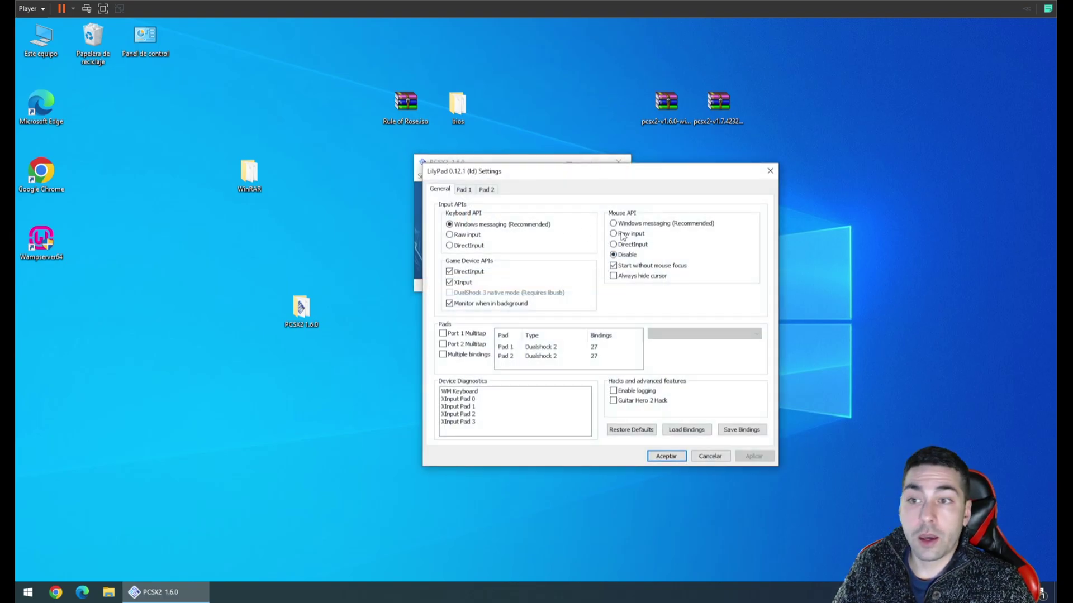
pyautogui.click(443, 334)
pyautogui.click(442, 333)
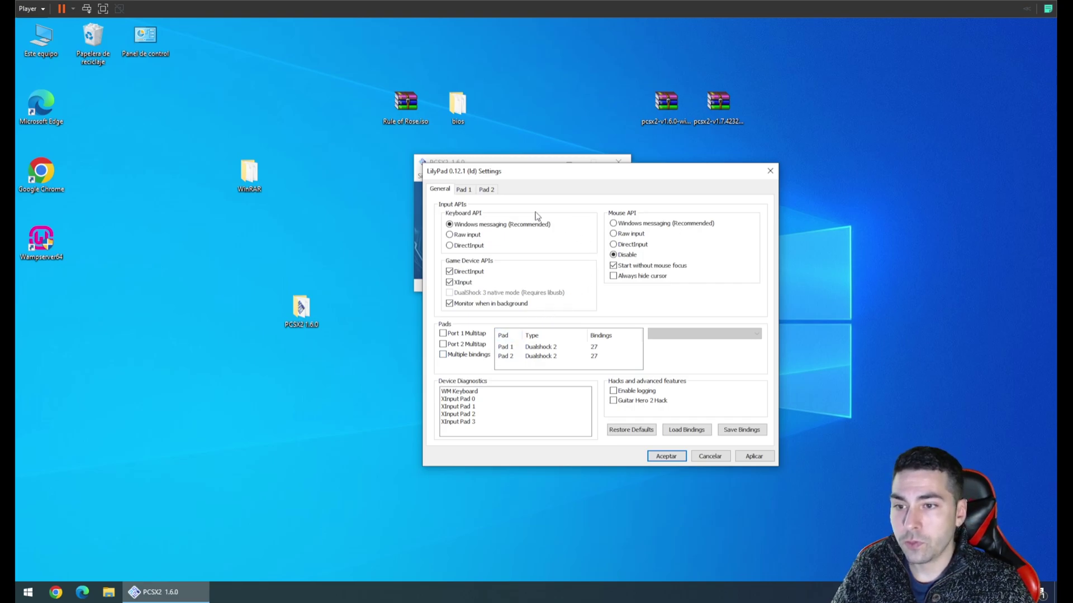
# For Pad 1, bind D-Pad Up, Left, Right and Down to number pad 8, 4, 6 and 2
pyautogui.click(464, 190)
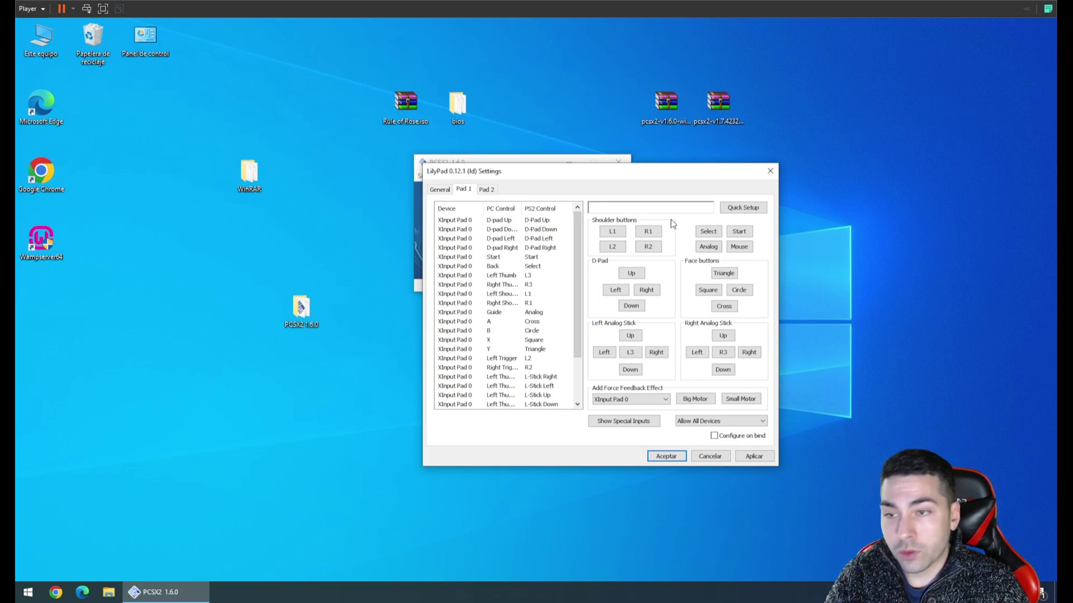
pyautogui.click(635, 274)
pyautogui.press('KP_8')
pyautogui.click(615, 290)
pyautogui.press('KP_4')
pyautogui.click(646, 290)
pyautogui.press('KP_6')
pyautogui.click(631, 306)
pyautogui.press('KP_2')
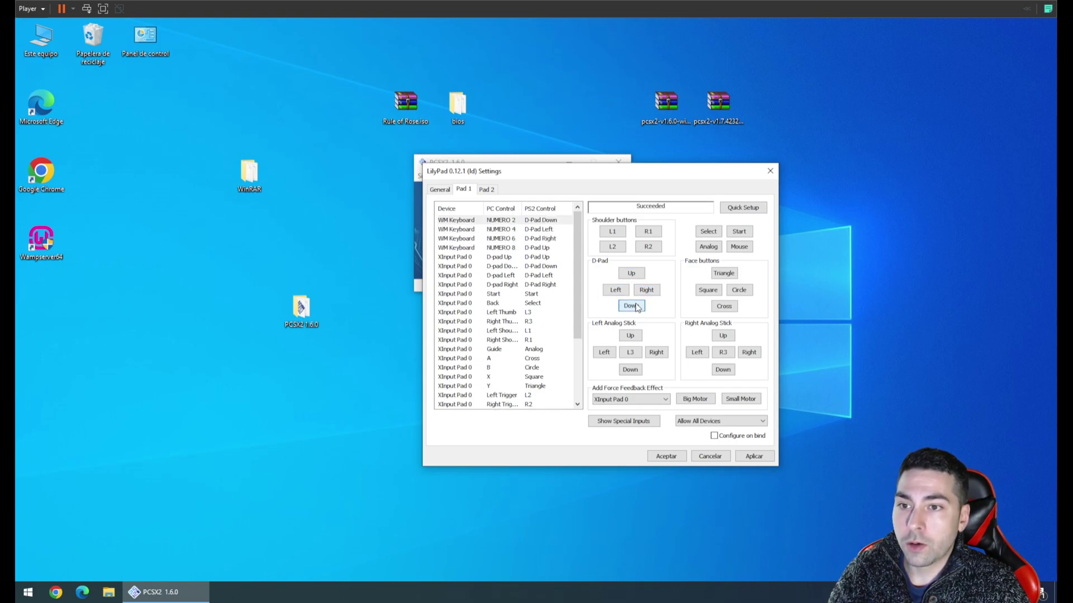
# Bind Pad 1's Triangle, Square, Circle and Cross buttons to W, A, D and S
pyautogui.click(726, 274)
pyautogui.press('w')
pyautogui.click(709, 290)
pyautogui.press('a')
pyautogui.click(741, 295)
pyautogui.press('d')
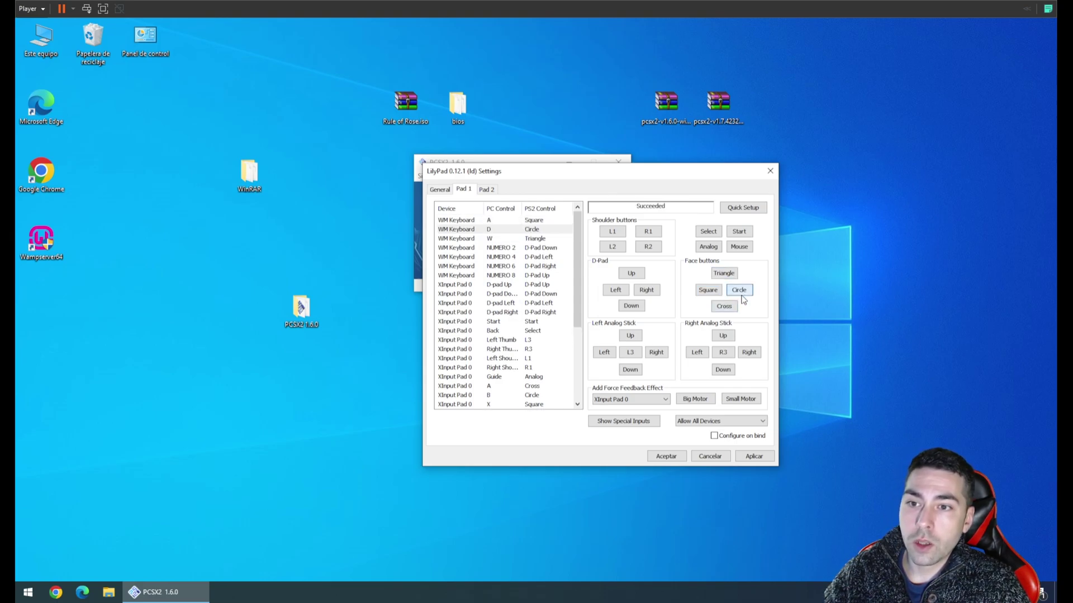
pyautogui.click(728, 308)
pyautogui.press('s')
# Bind Pad 1's Start button to Enter and its Select button to the space bar
pyautogui.click(744, 231)
pyautogui.press('Return')
pyautogui.click(707, 231)
pyautogui.press('space')
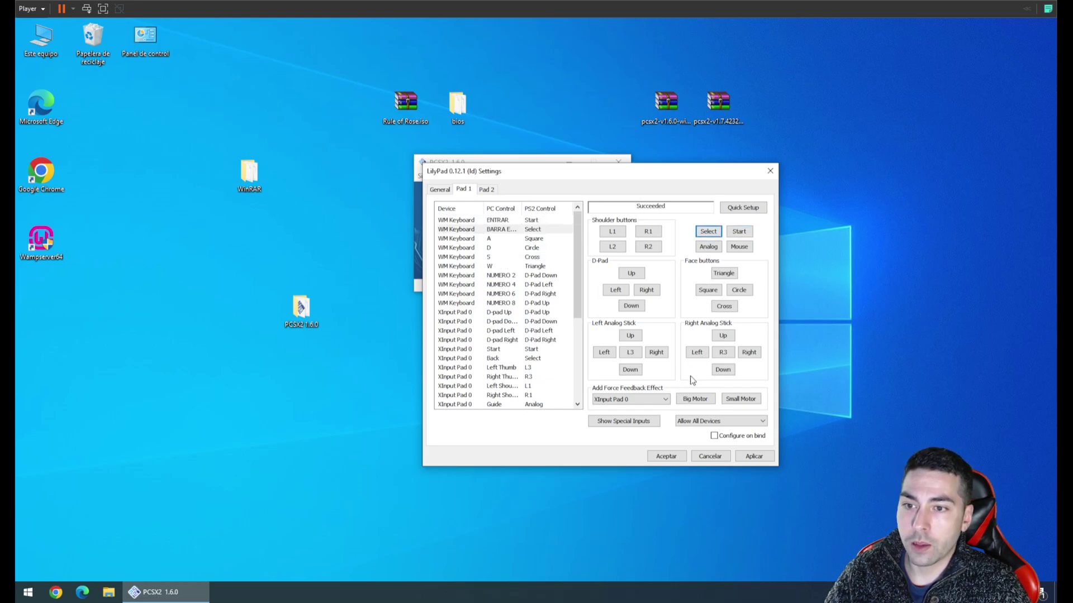
# Check the Pad 2 bindings, leave them at their defaults, and accept the controller settings
pyautogui.click(682, 460)
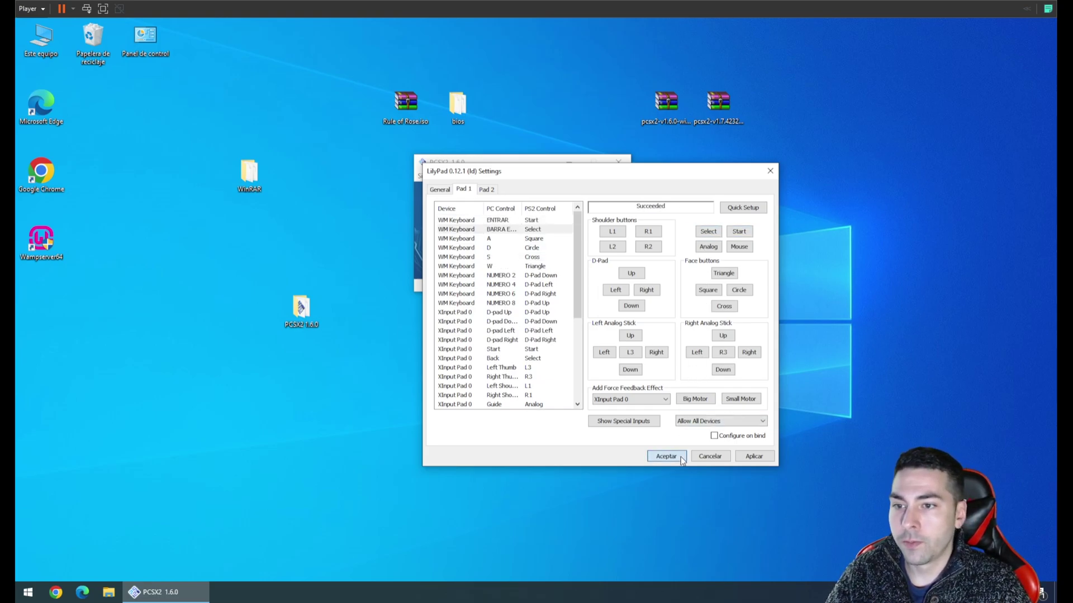
pyautogui.click(484, 190)
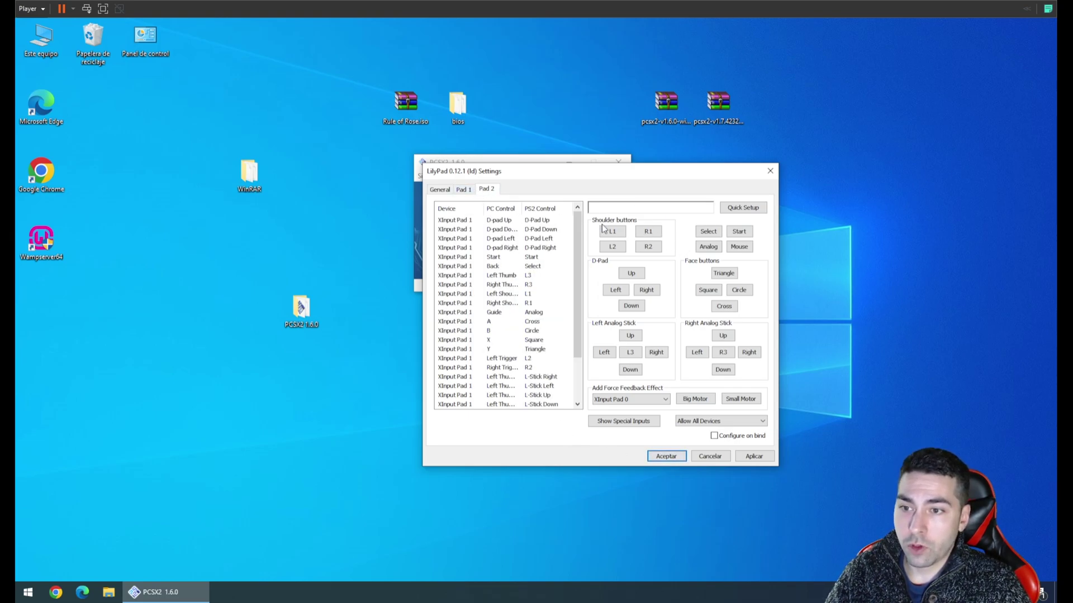
pyautogui.click(462, 190)
pyautogui.click(659, 454)
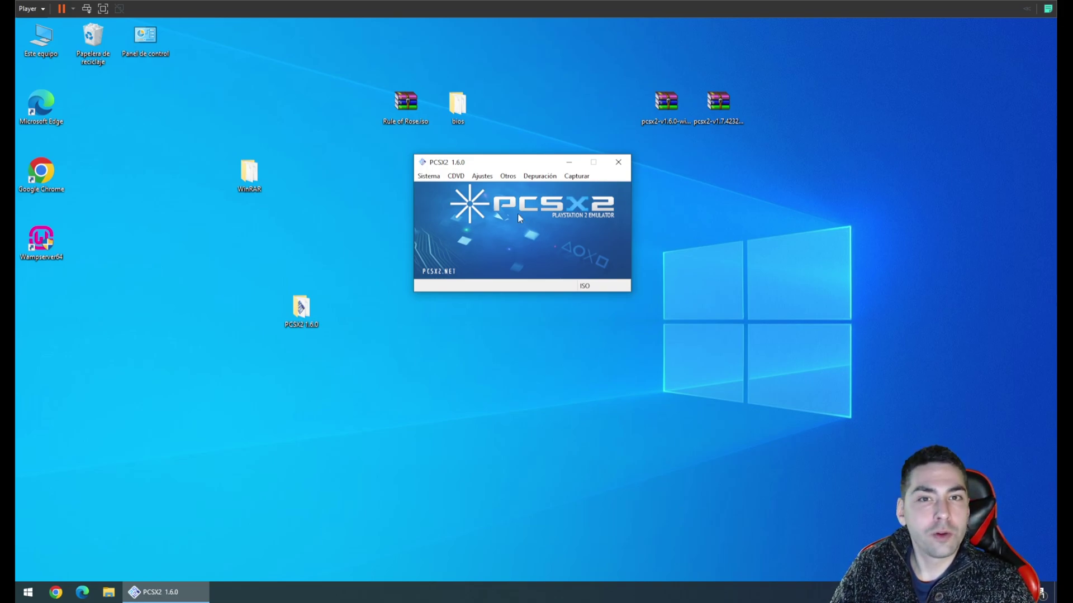
# Open the file browser for selecting a disc image
pyautogui.click(455, 176)
pyautogui.moveTo(465, 187)
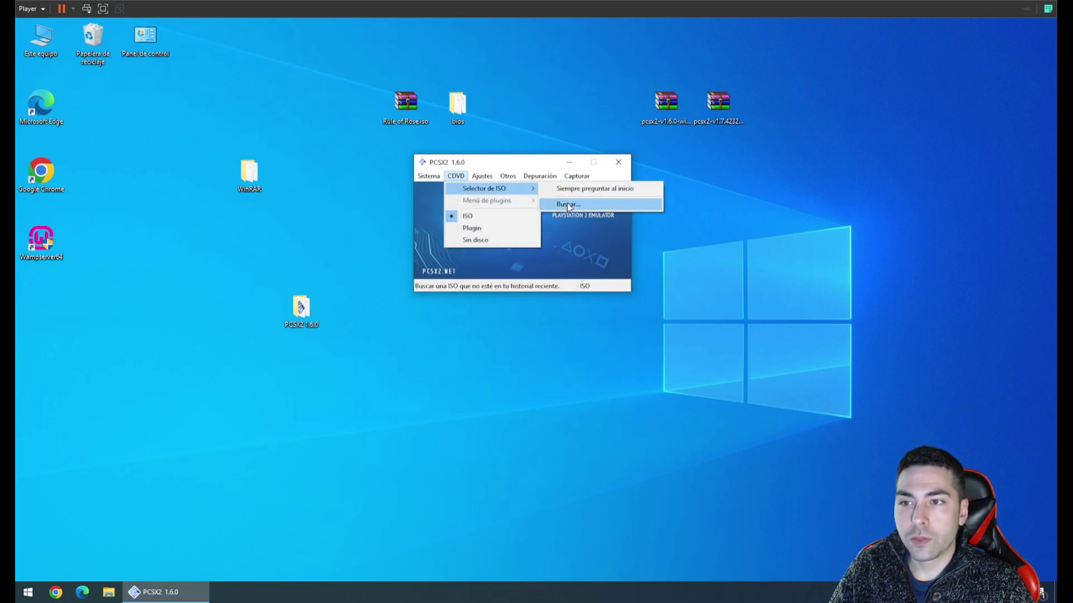
pyautogui.click(568, 202)
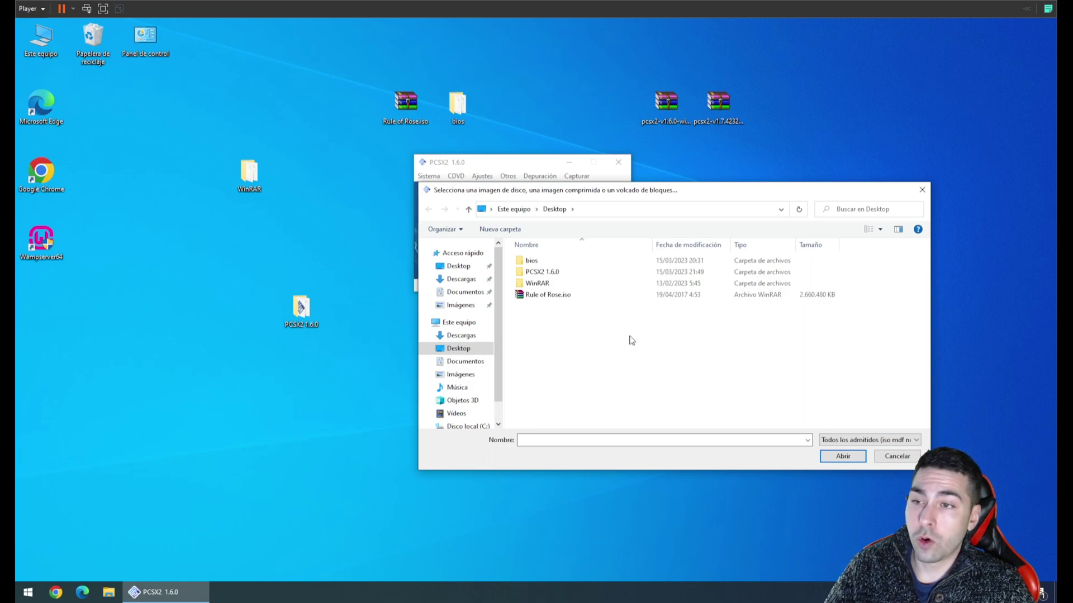
# Look over the PCSX2 1.6.0 folder's contents and its options for creating new items, and close the folder
pyautogui.click(423, 126)
pyautogui.moveTo(343, 65); pyautogui.dragTo(418, 122)
pyautogui.click(337, 83)
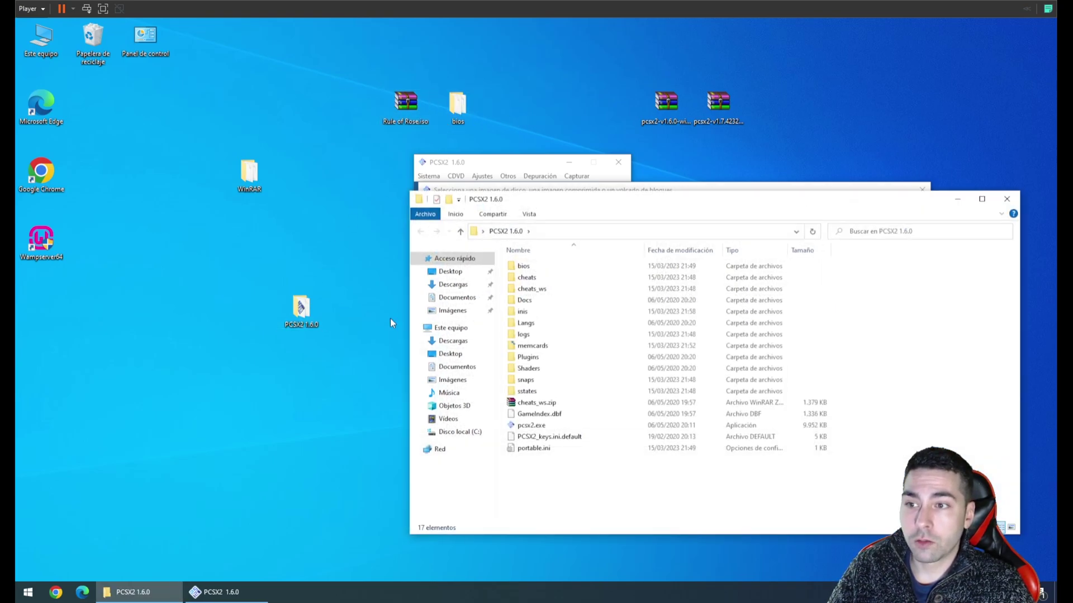
pyautogui.rightClick(596, 486)
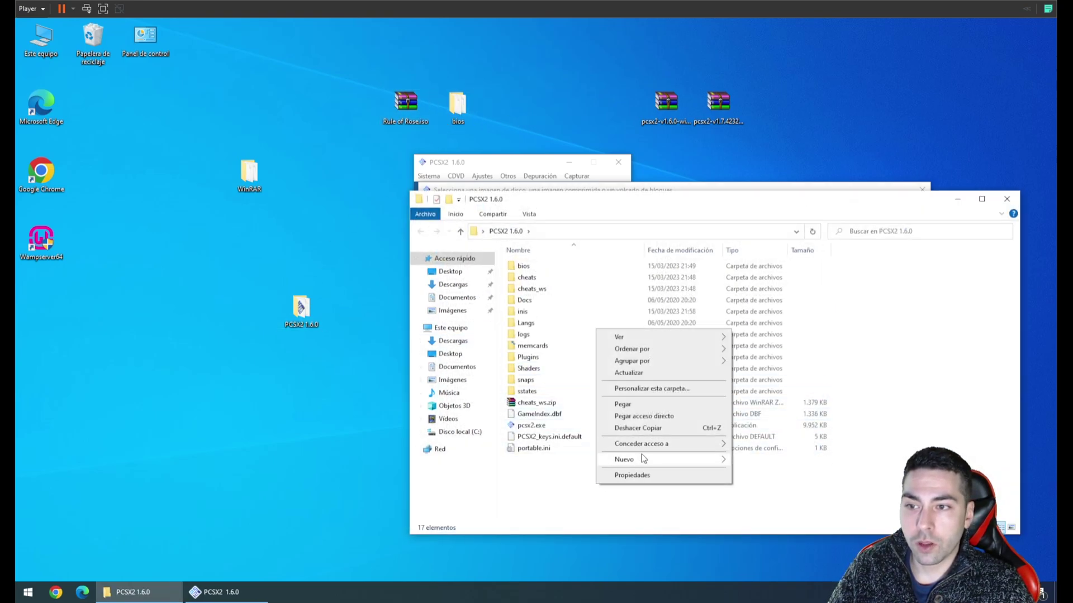
pyautogui.click(558, 480)
pyautogui.click(1004, 202)
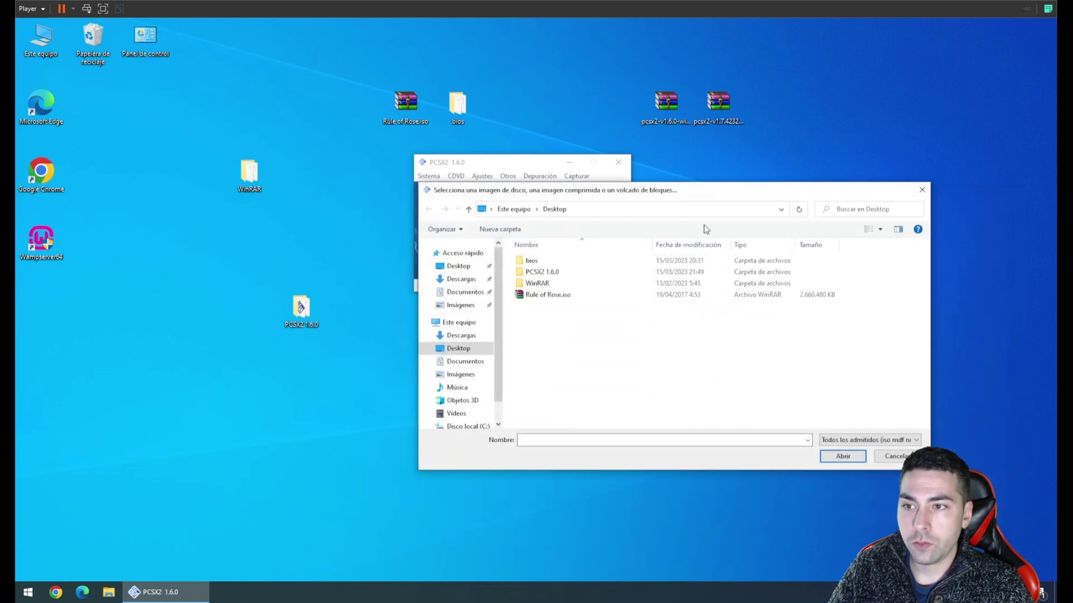
# Check the supported disc image formats and load Rule of Rose.iso from the desktop
pyautogui.click(547, 297)
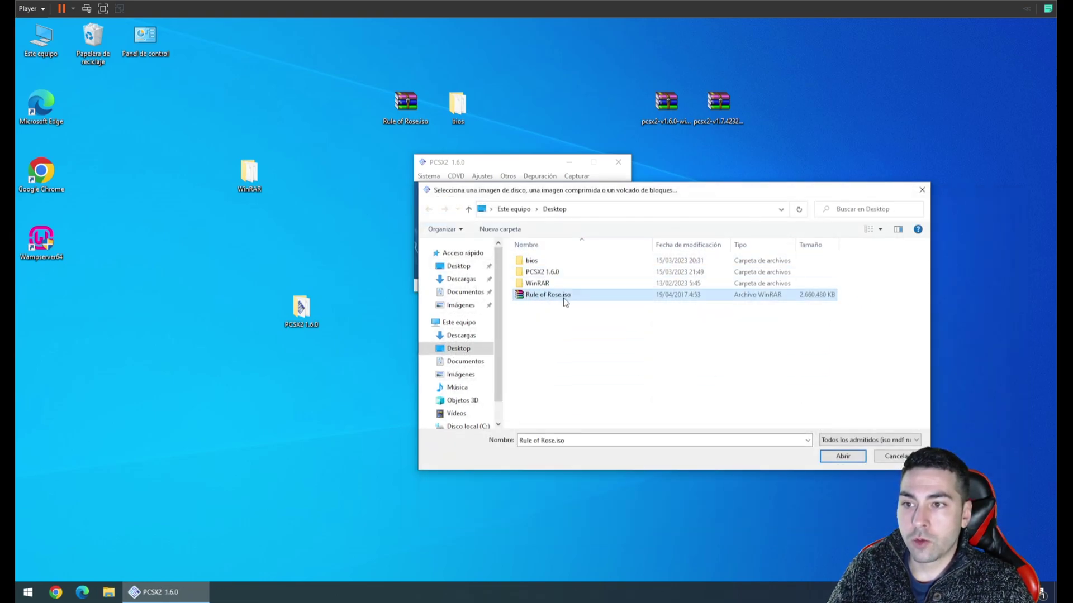
pyautogui.click(576, 329)
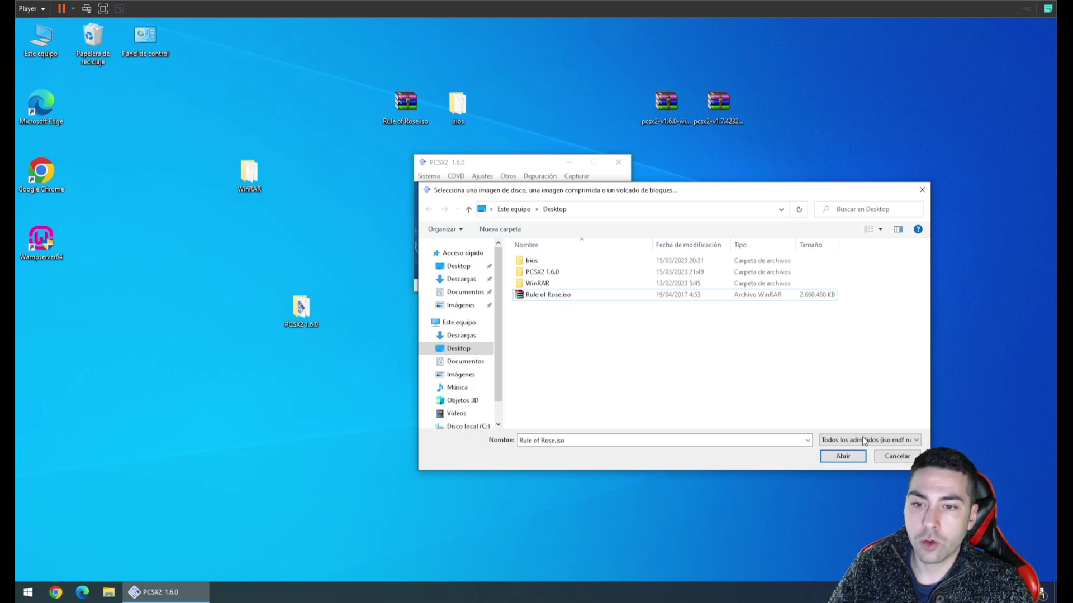
pyautogui.click(912, 440)
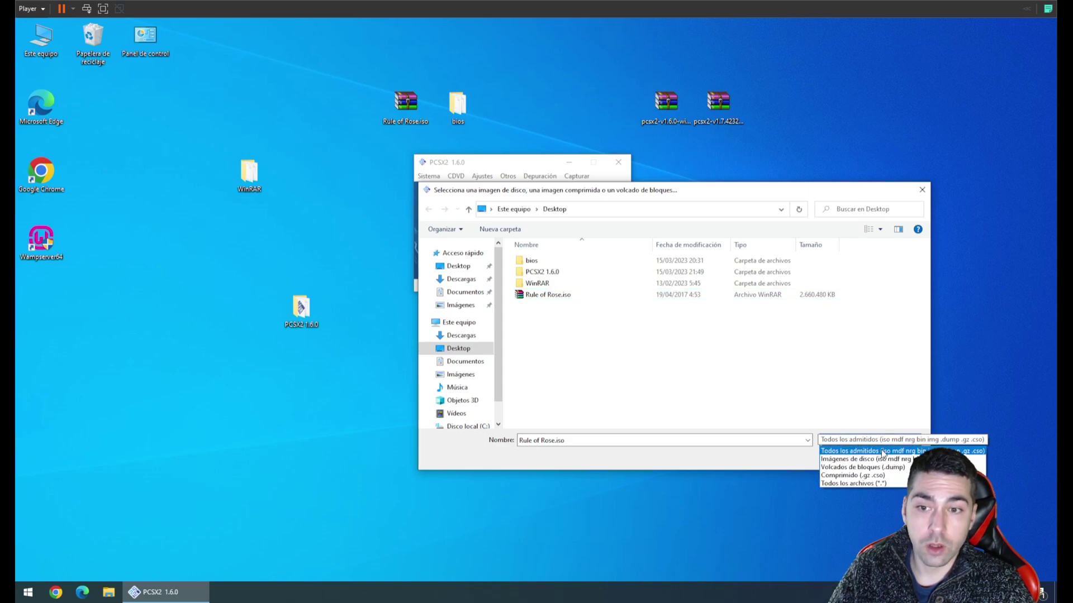
pyautogui.click(751, 401)
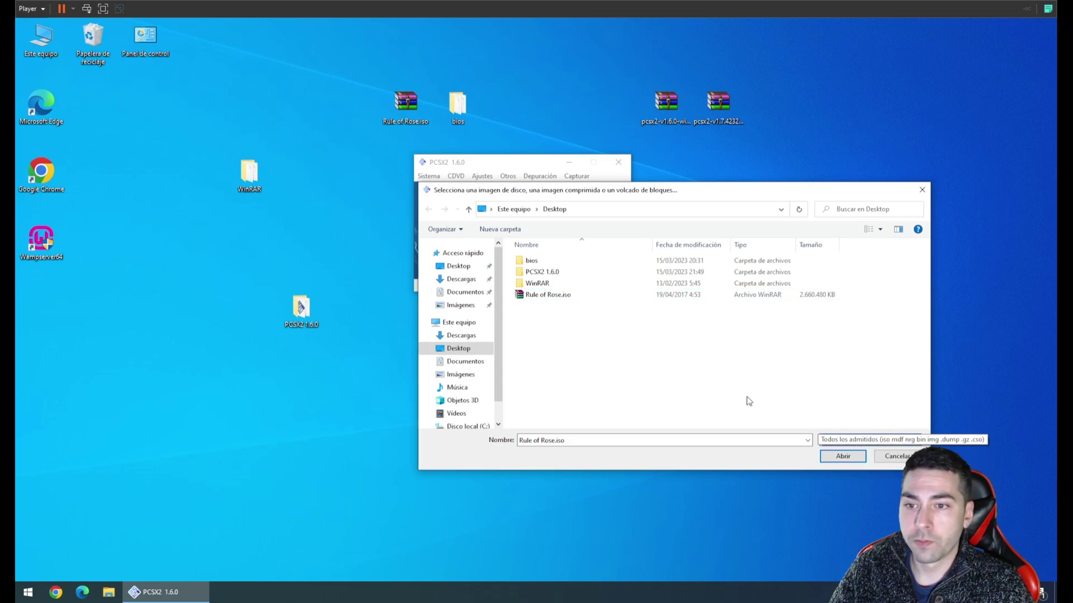
pyautogui.doubleClick(544, 295)
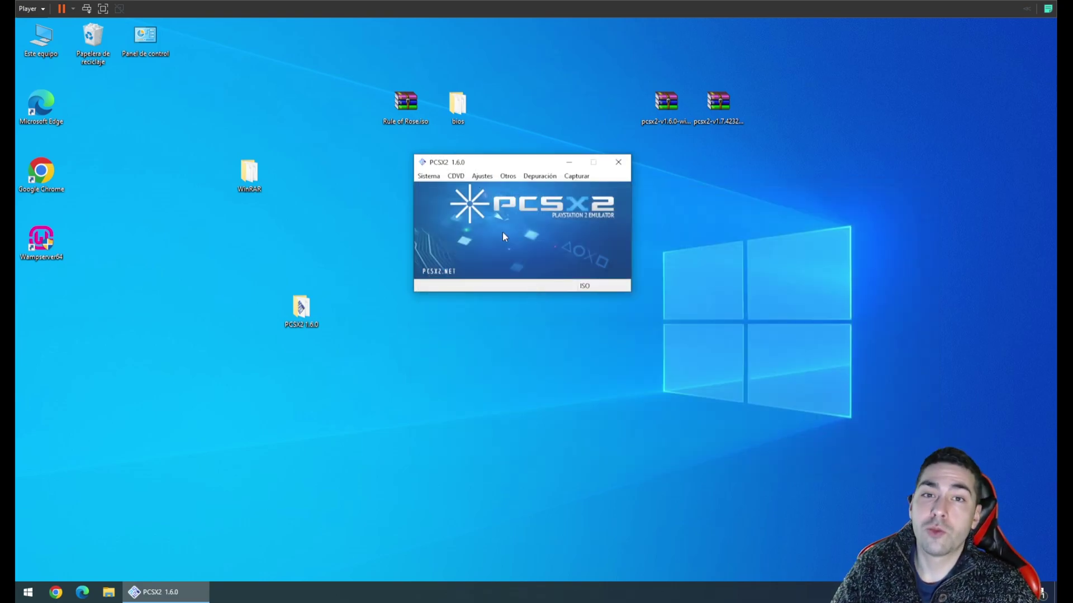
# Boot the loaded disc image in fast mode and switch the game to full screen
pyautogui.click(430, 178)
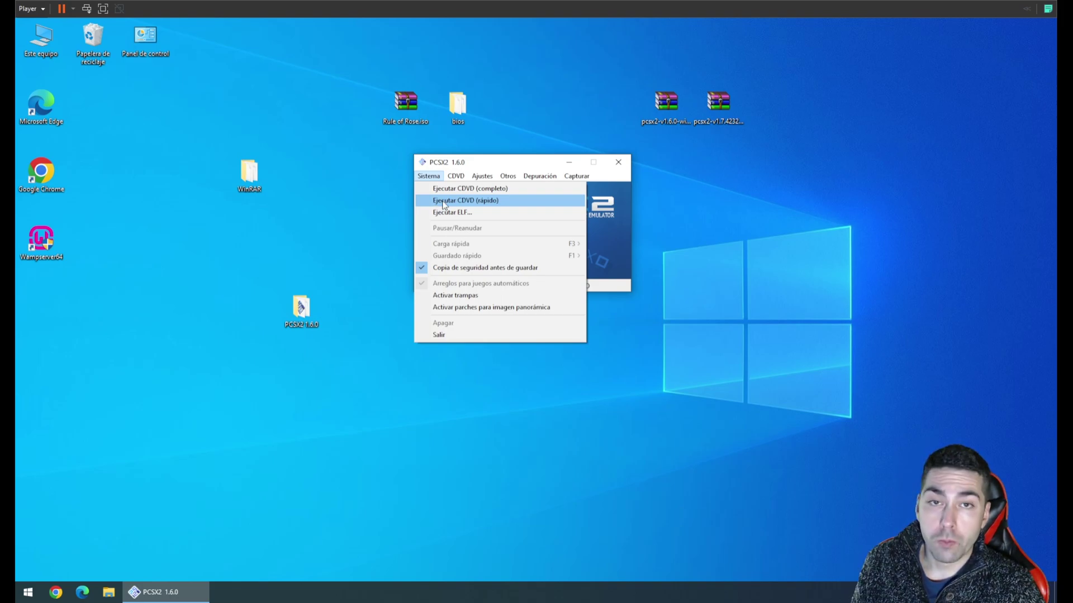
pyautogui.click(443, 201)
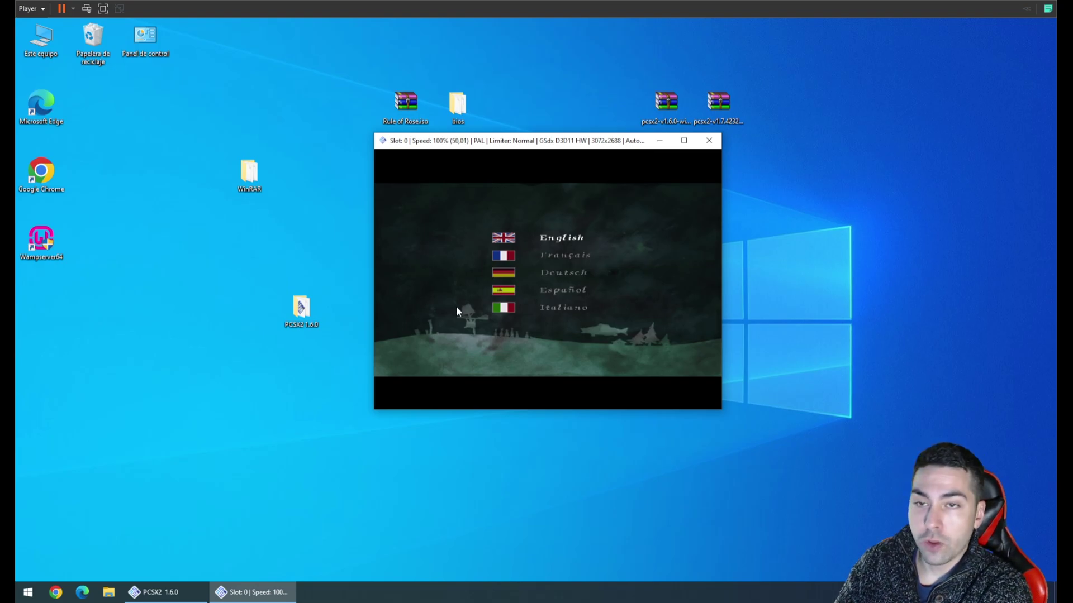
pyautogui.hotkey('alt', 'Return')
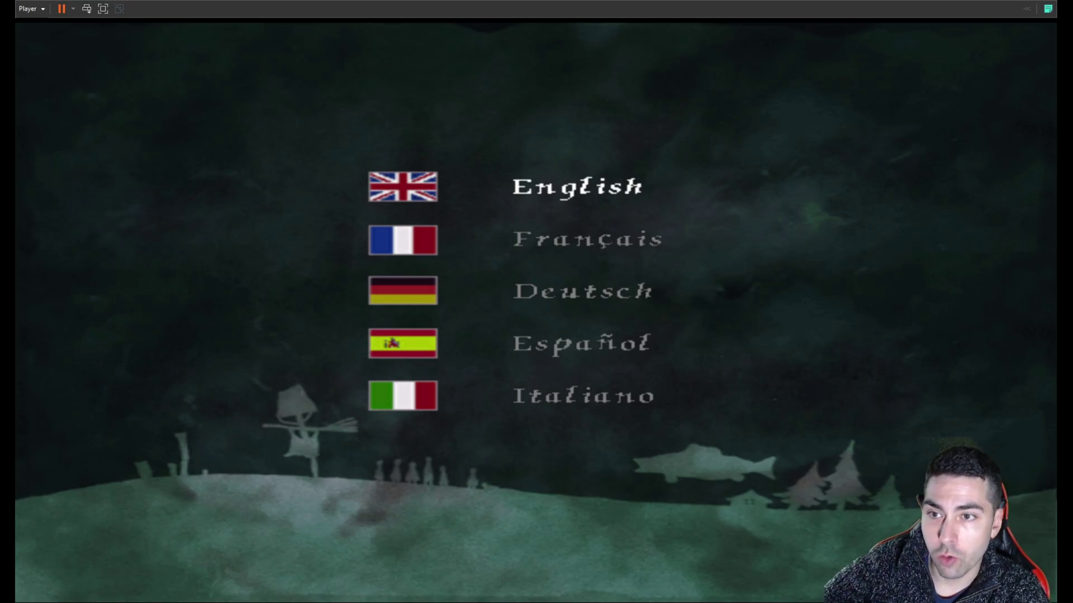
# Suspend the running game to return to the emulator window, and resume it
pyautogui.press('Escape')
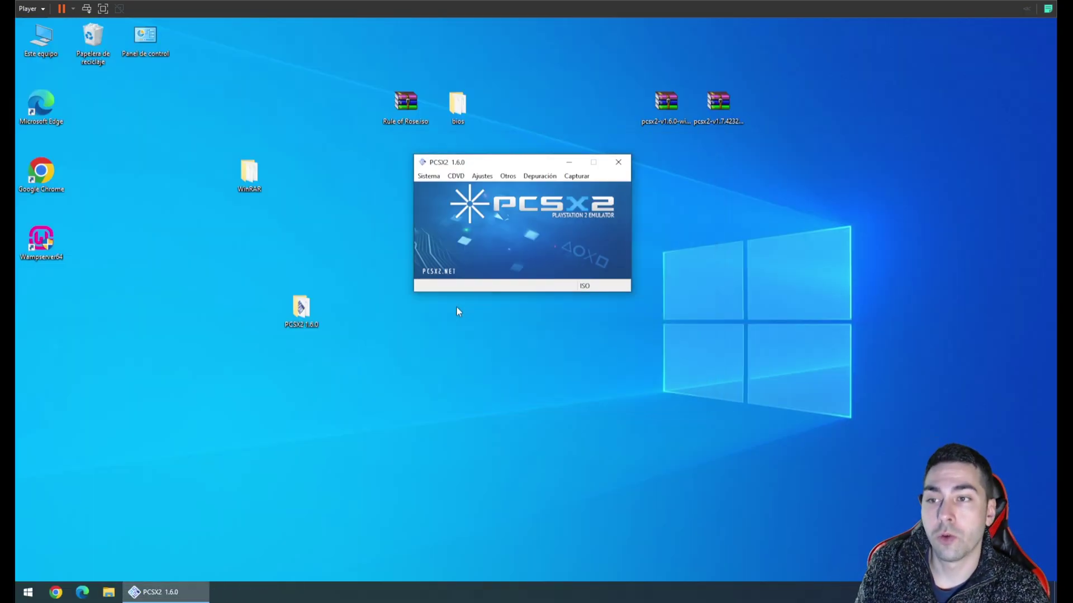
pyautogui.click(429, 177)
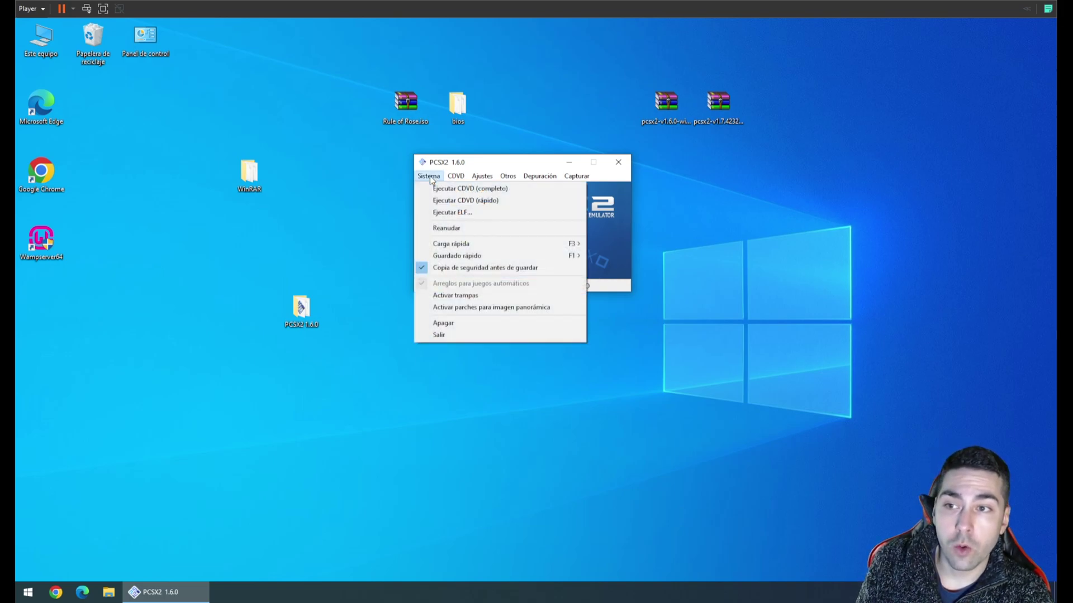
pyautogui.click(461, 229)
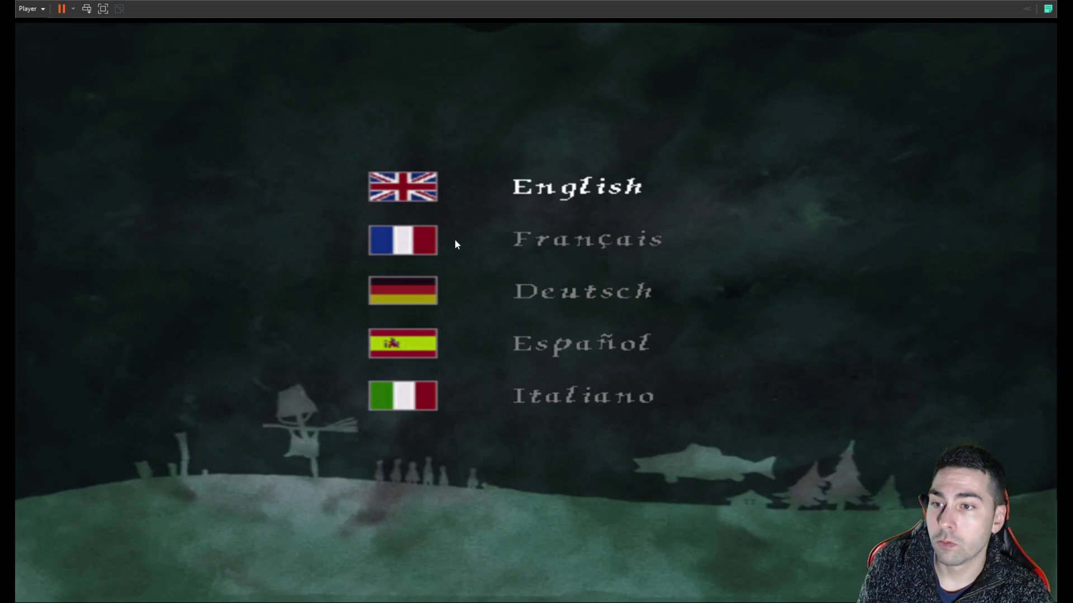
# Try the directional bindings in the game's language list, leave full screen, and choose Español
pyautogui.press('Down')
pyautogui.press('Down')
pyautogui.press('Down')
pyautogui.press('Down')
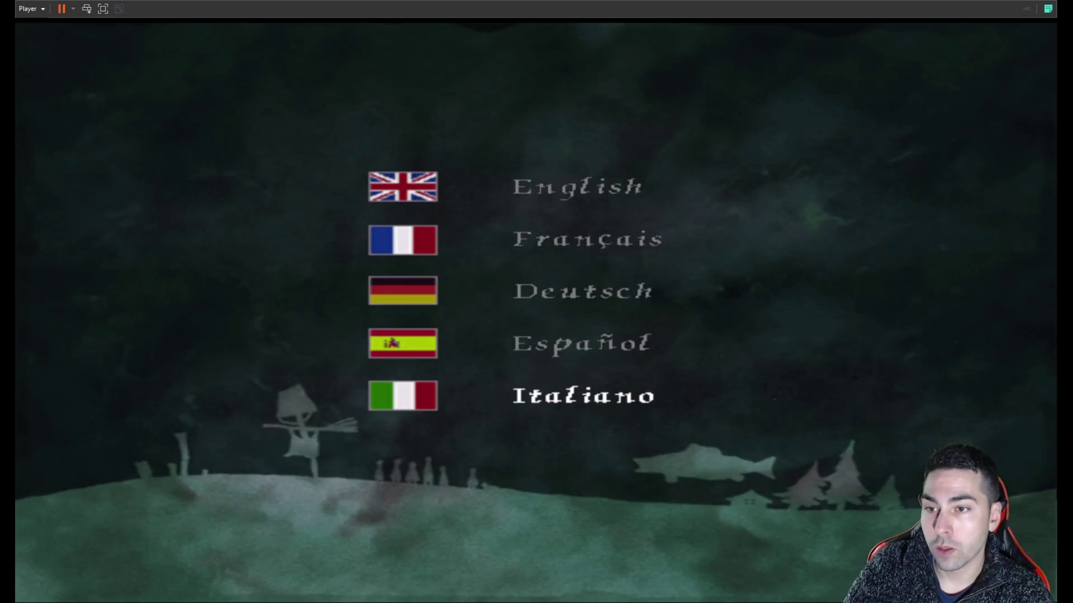
pyautogui.hotkey('alt', 'Return')
pyautogui.press('Up')
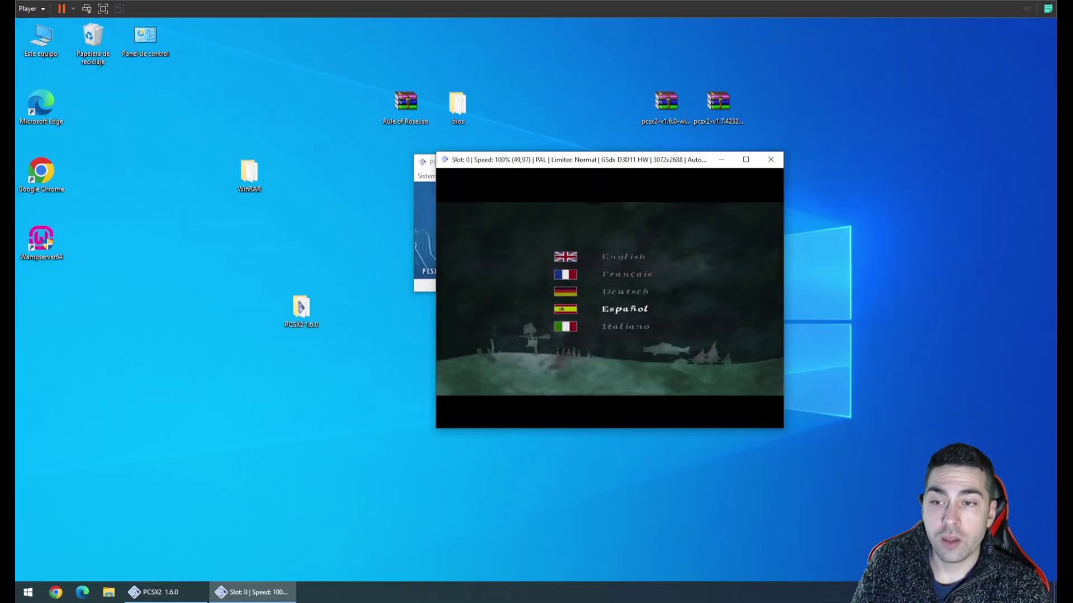
pyautogui.press('Up')
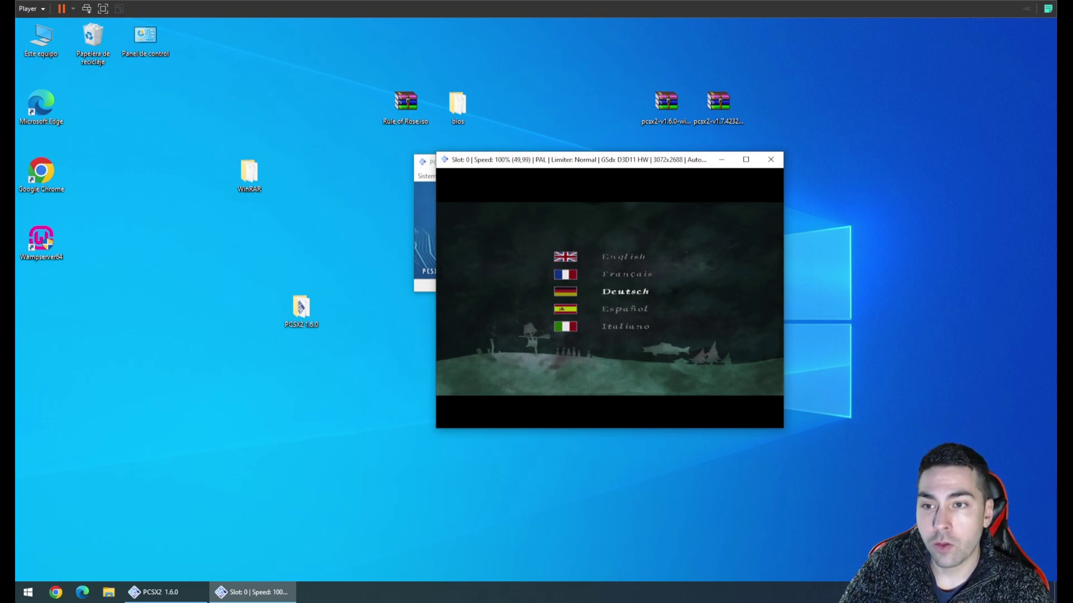
pyautogui.press('Down')
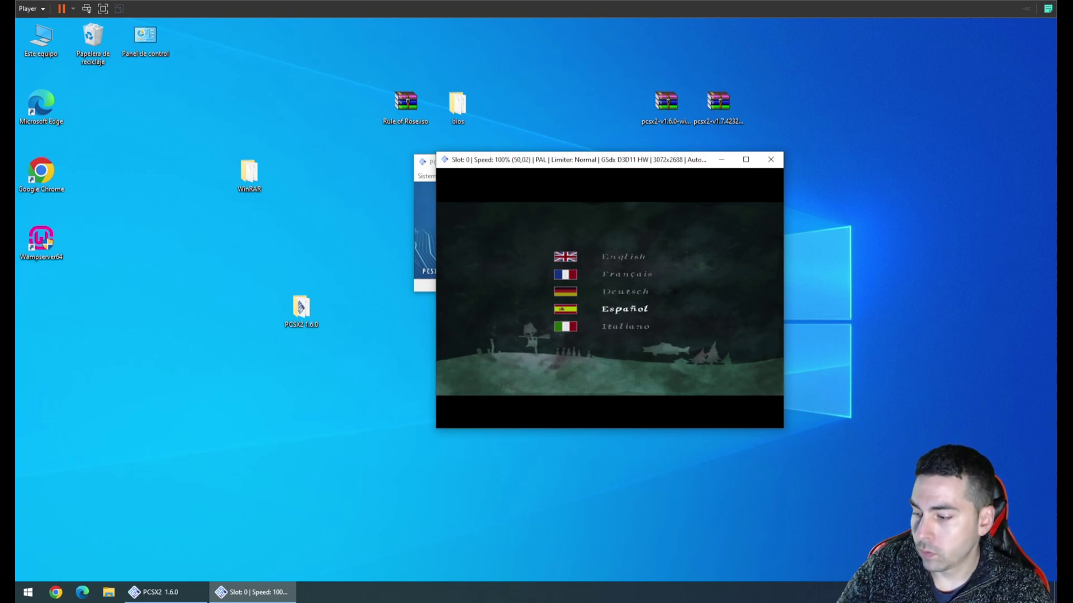
pyautogui.press('Return')
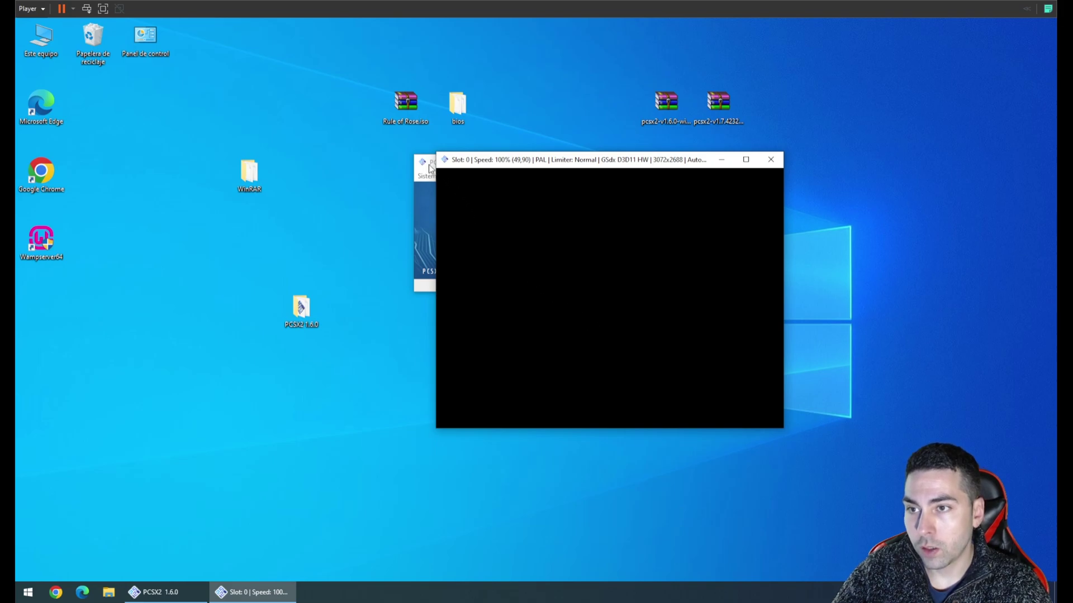
# Place the emulator and game windows side by side and quick-save the game to slot 0
pyautogui.moveTo(489, 169); pyautogui.dragTo(550, 174)
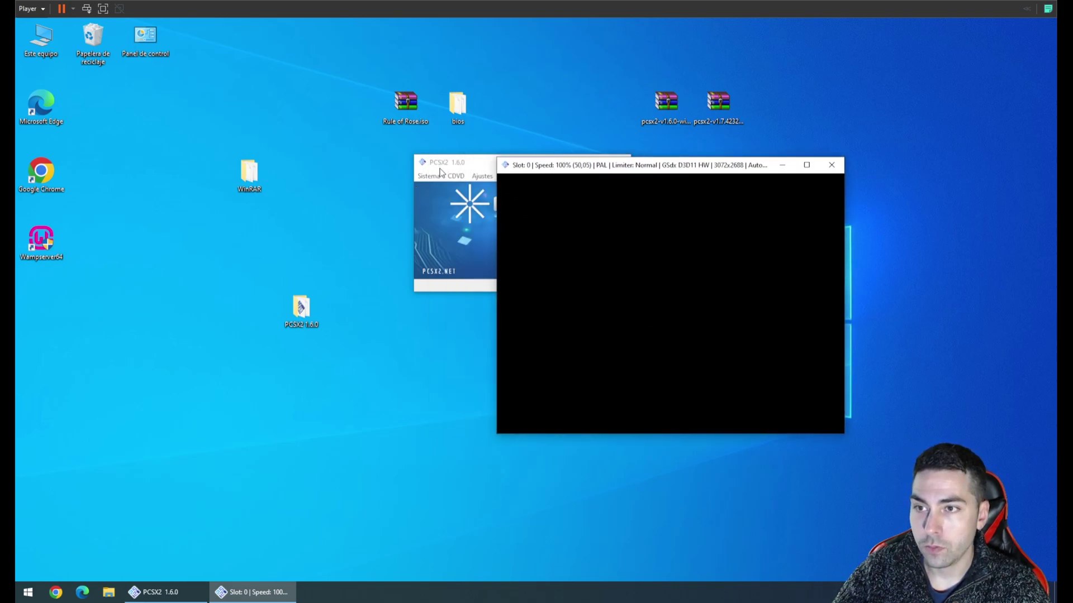
pyautogui.click(430, 175)
pyautogui.moveTo(464, 161); pyautogui.dragTo(265, 188)
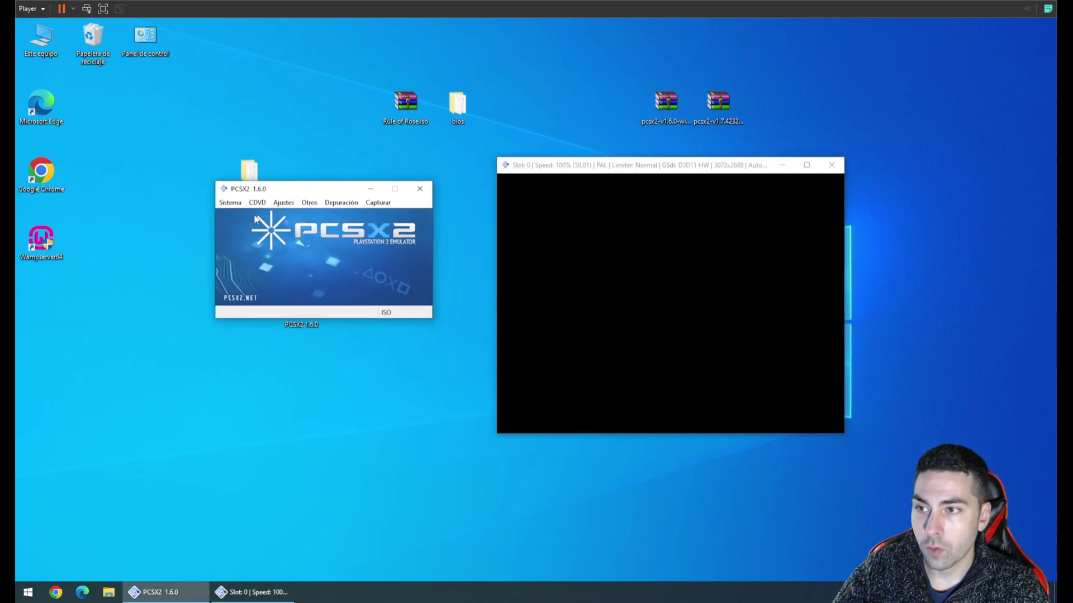
pyautogui.click(231, 202)
pyautogui.moveTo(358, 282)
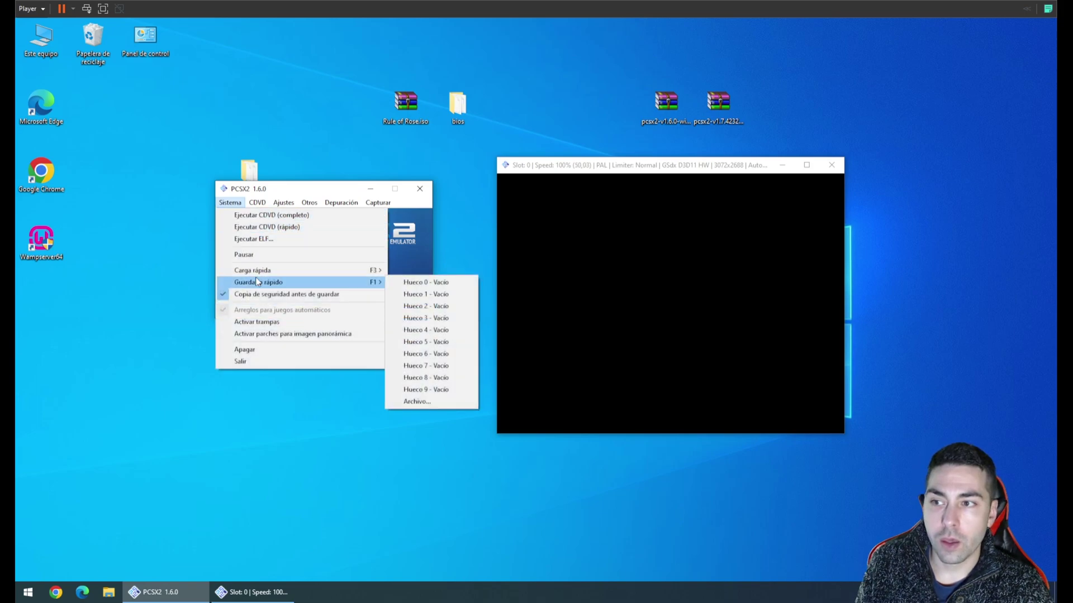
pyautogui.click(437, 281)
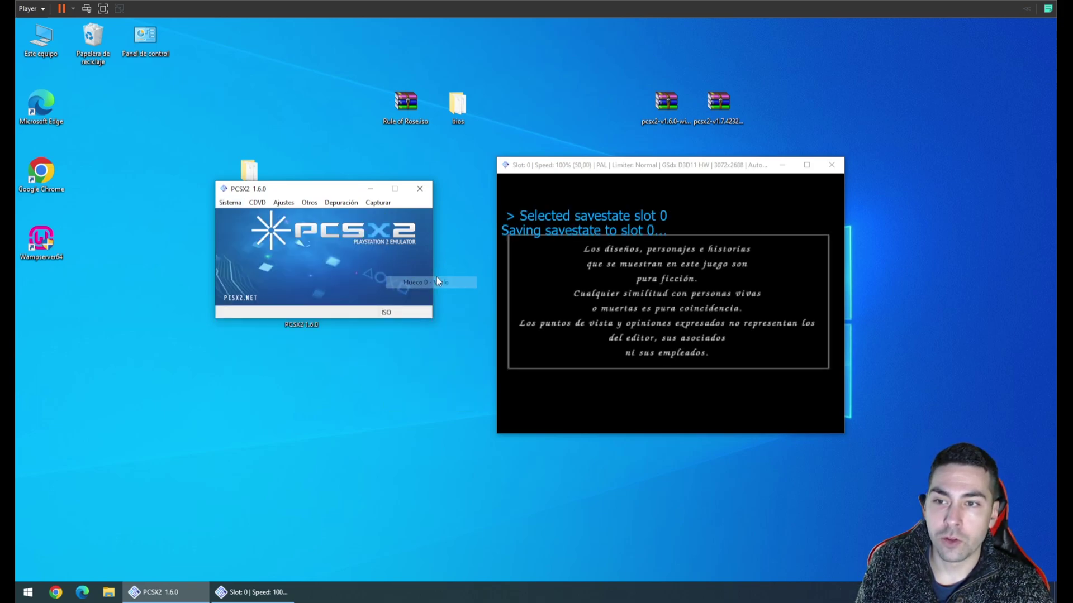
pyautogui.click(678, 294)
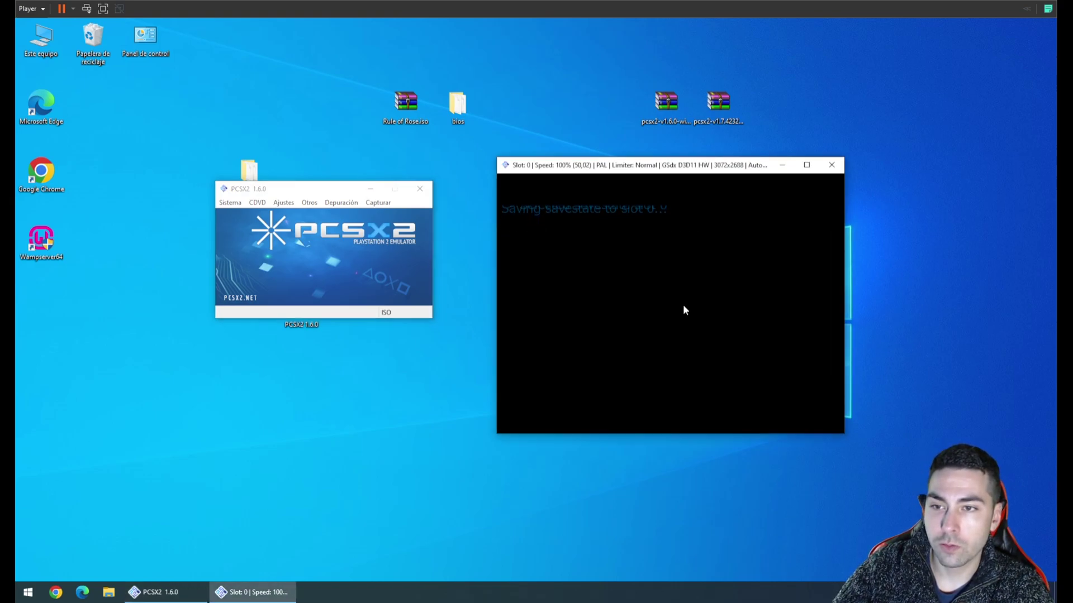
# Quick-load the game state from slot 0
pyautogui.click(230, 204)
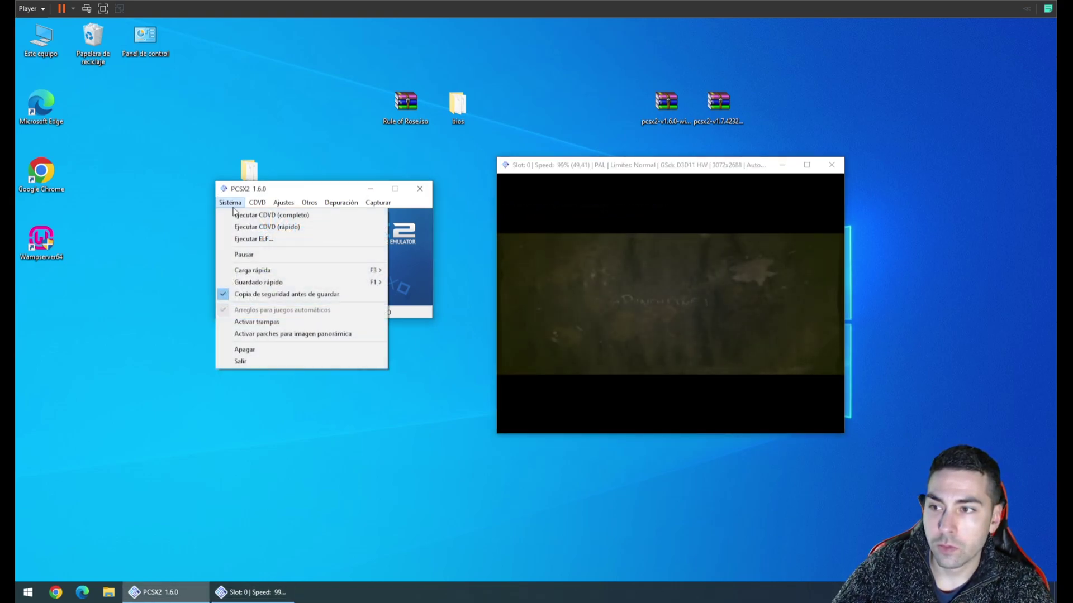
pyautogui.moveTo(358, 270)
pyautogui.click(415, 271)
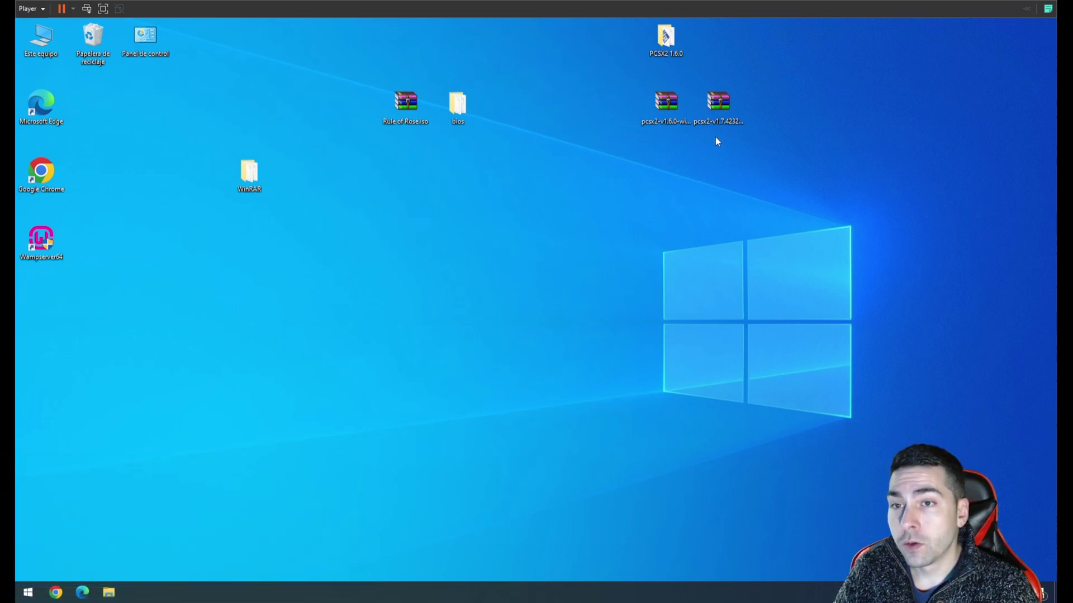
# Extract the pcsx2-v1.7.4232-windows-64bit-Qt.7z archive into its own folder on the desktop and close WinRAR
pyautogui.moveTo(730, 105); pyautogui.dragTo(575, 267)
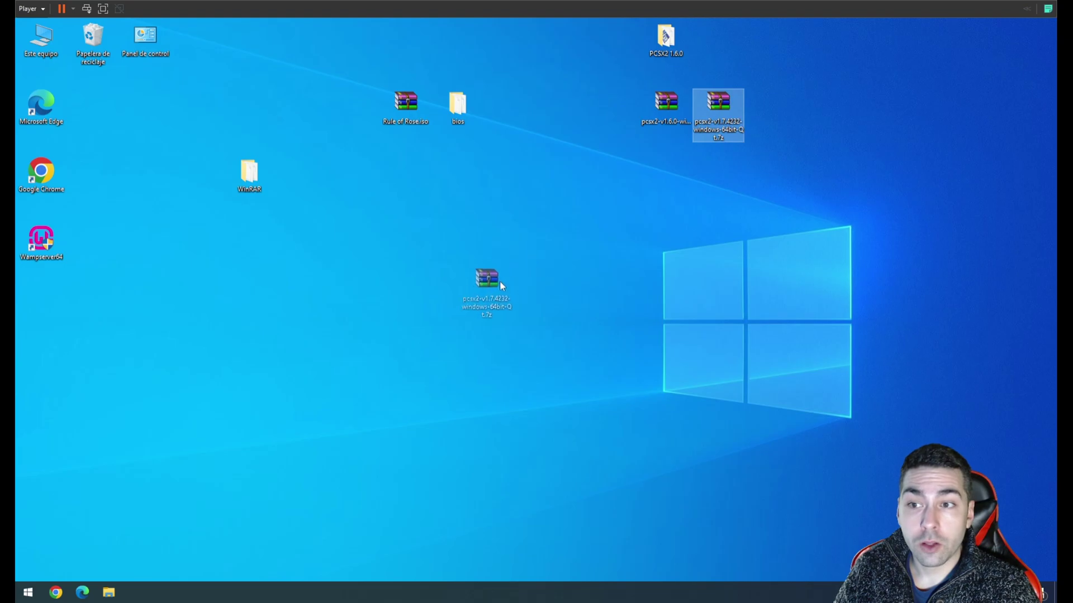
pyautogui.moveTo(503, 282); pyautogui.dragTo(522, 296)
pyautogui.doubleClick(510, 304)
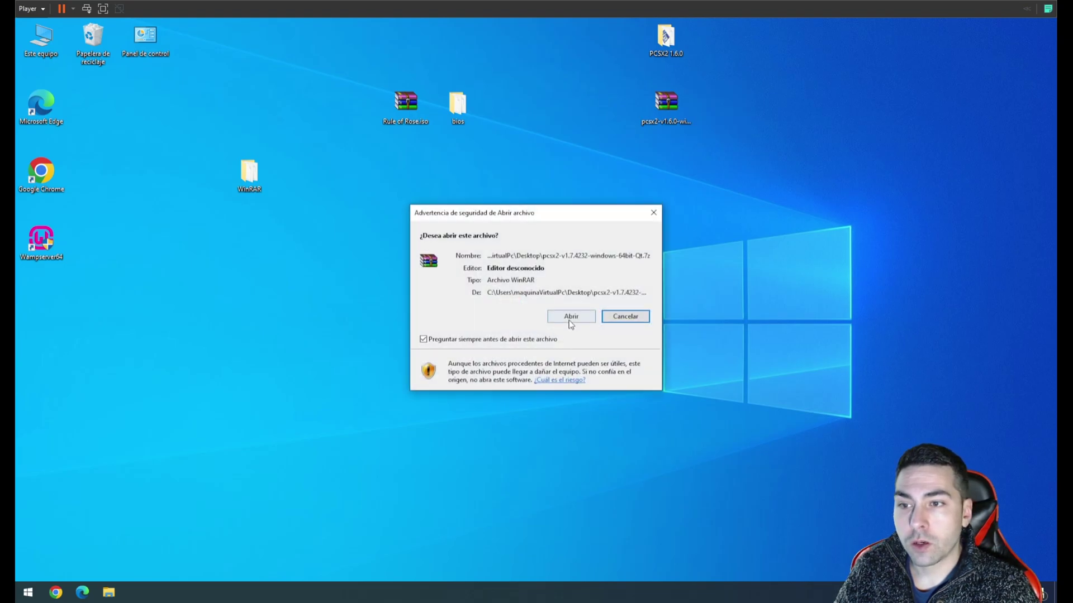
pyautogui.click(570, 321)
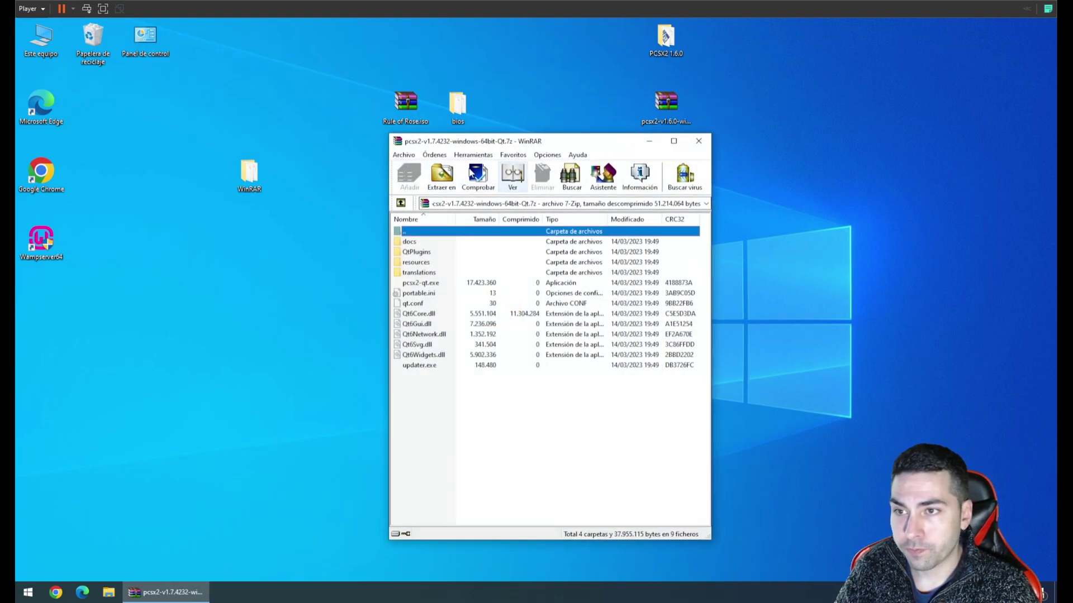
pyautogui.click(441, 176)
pyautogui.click(579, 452)
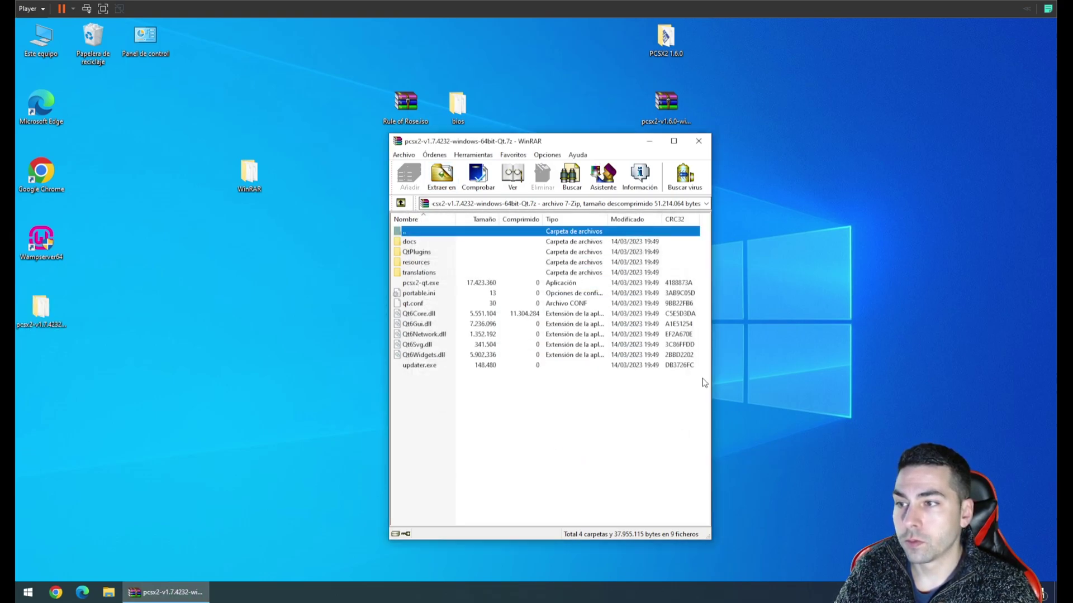
pyautogui.click(698, 141)
# Line up the two PCSX2 archives beside the PCSX2 1.6.0 folder on the desktop
pyautogui.moveTo(532, 306); pyautogui.dragTo(699, 164)
pyautogui.moveTo(732, 98); pyautogui.dragTo(732, 98)
pyautogui.moveTo(622, 100); pyautogui.dragTo(777, 41)
pyautogui.click(703, 65)
# Move the extracted PCSX2 1.7.4232 folder to the middle of the desktop, open it, and launch pcsx2-qt.exe
pyautogui.moveTo(62, 320); pyautogui.dragTo(433, 327)
pyautogui.doubleClick(432, 327)
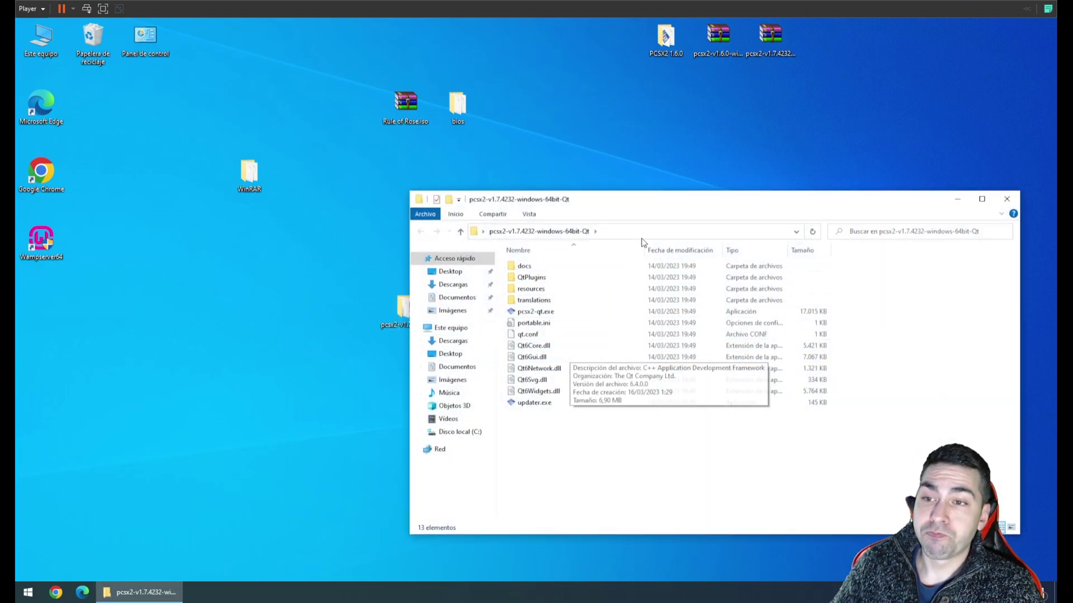
pyautogui.moveTo(665, 200); pyautogui.dragTo(582, 159)
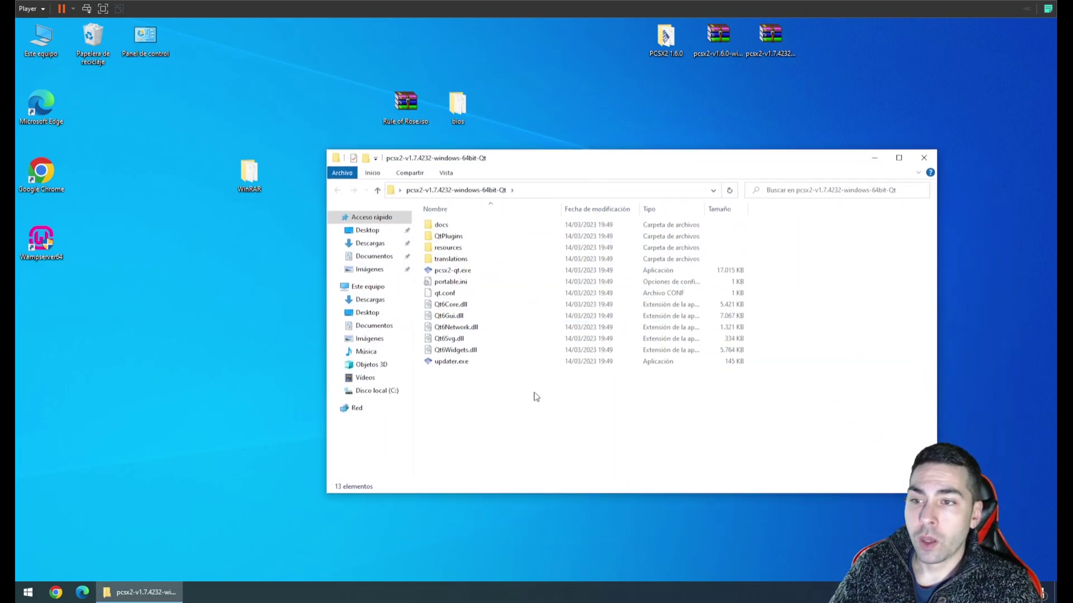
pyautogui.doubleClick(460, 271)
pyautogui.click(577, 315)
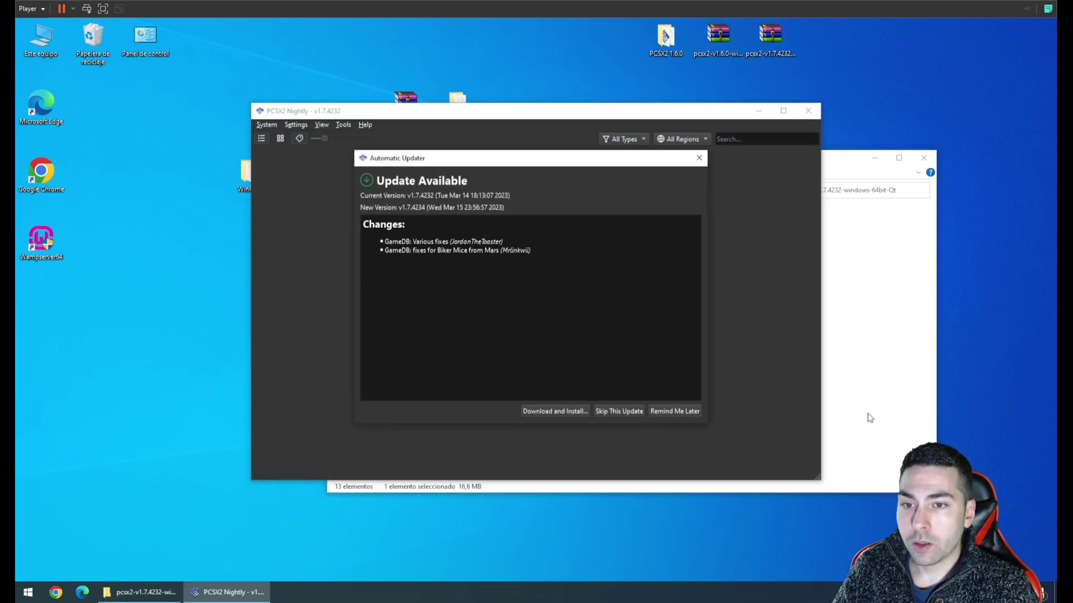
# Minimize the extracted emulator folder window and skip the available update offered for the nightly build
pyautogui.click(870, 418)
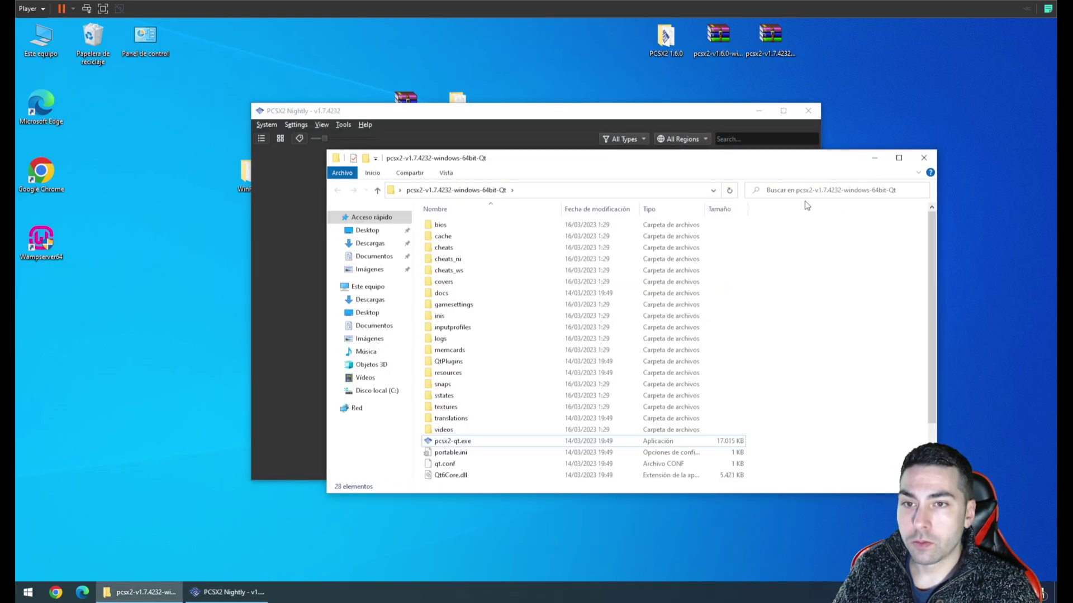
pyautogui.click(867, 161)
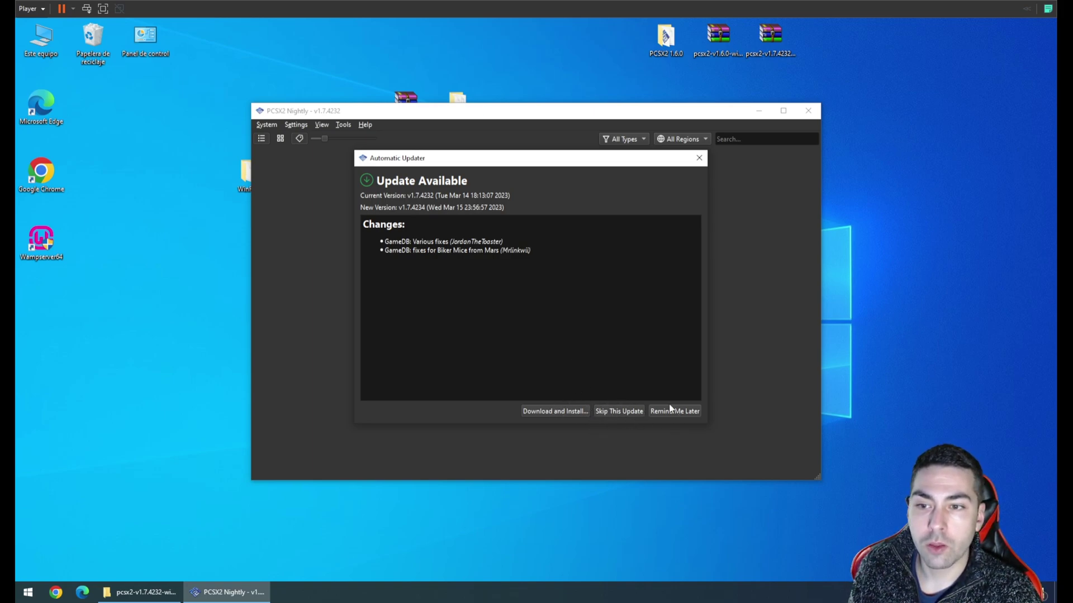
pyautogui.click(620, 412)
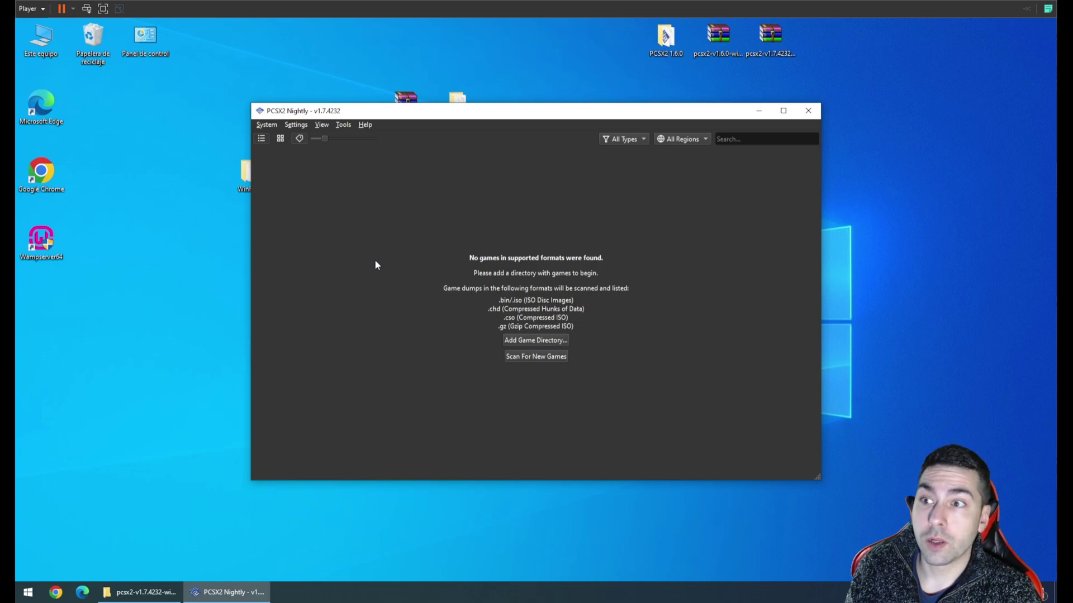
pyautogui.click(266, 125)
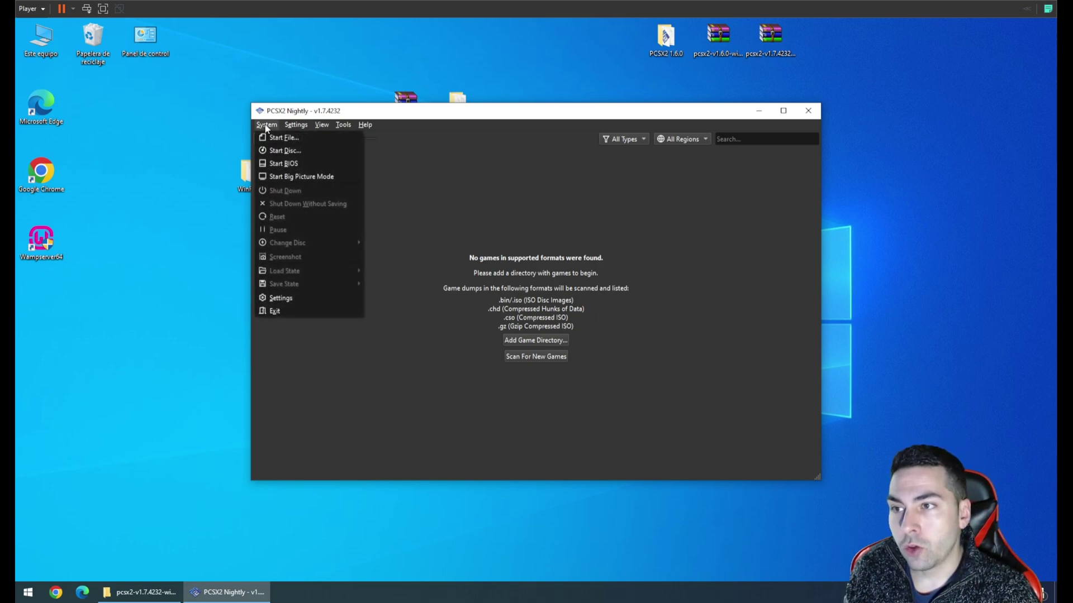
pyautogui.click(288, 301)
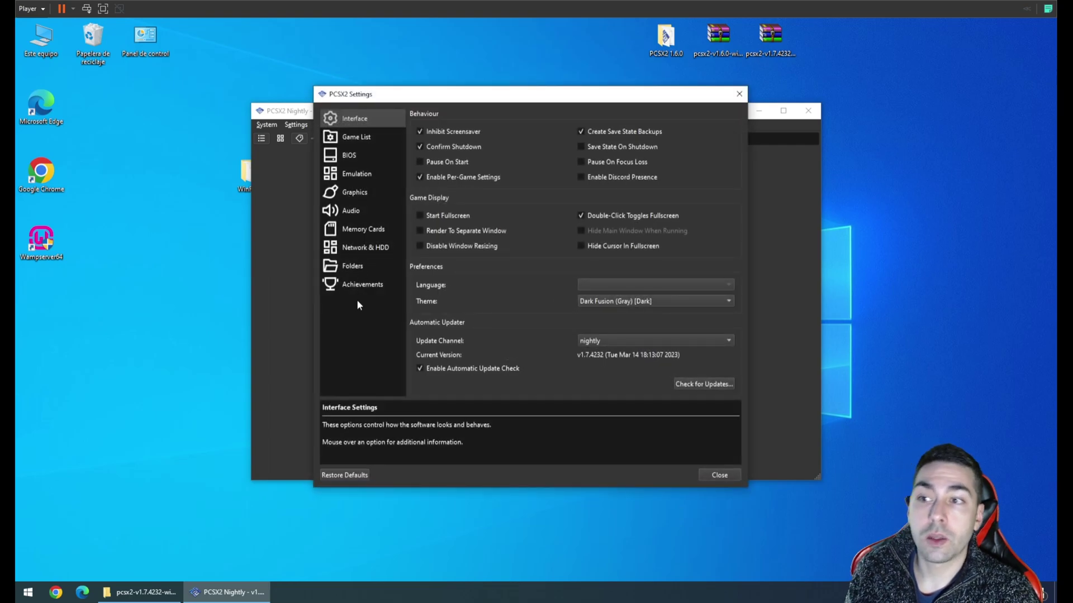
pyautogui.moveTo(430, 94); pyautogui.dragTo(617, 153)
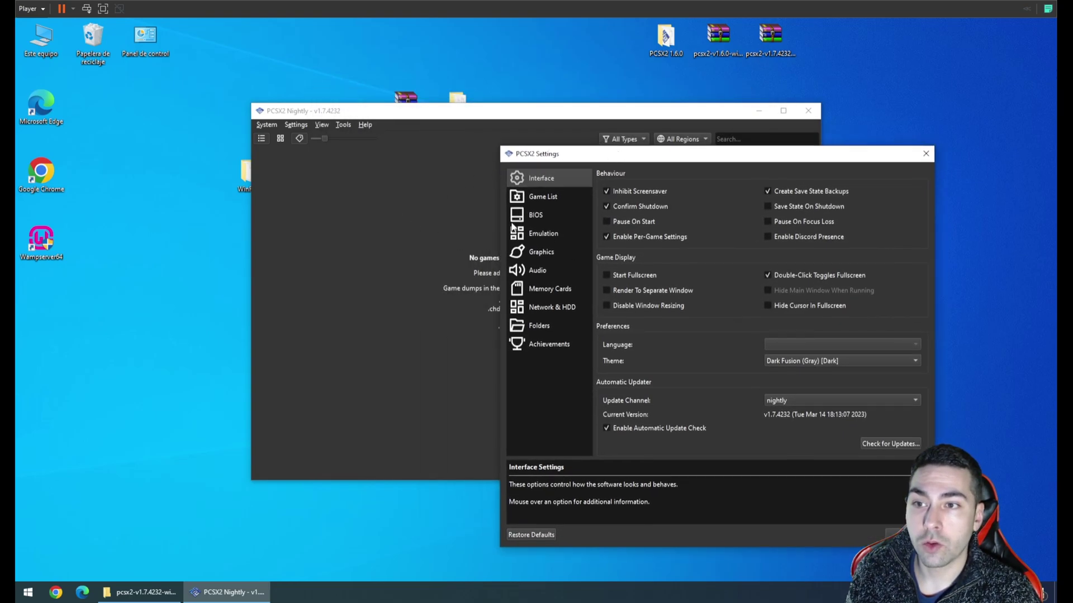
pyautogui.click(926, 153)
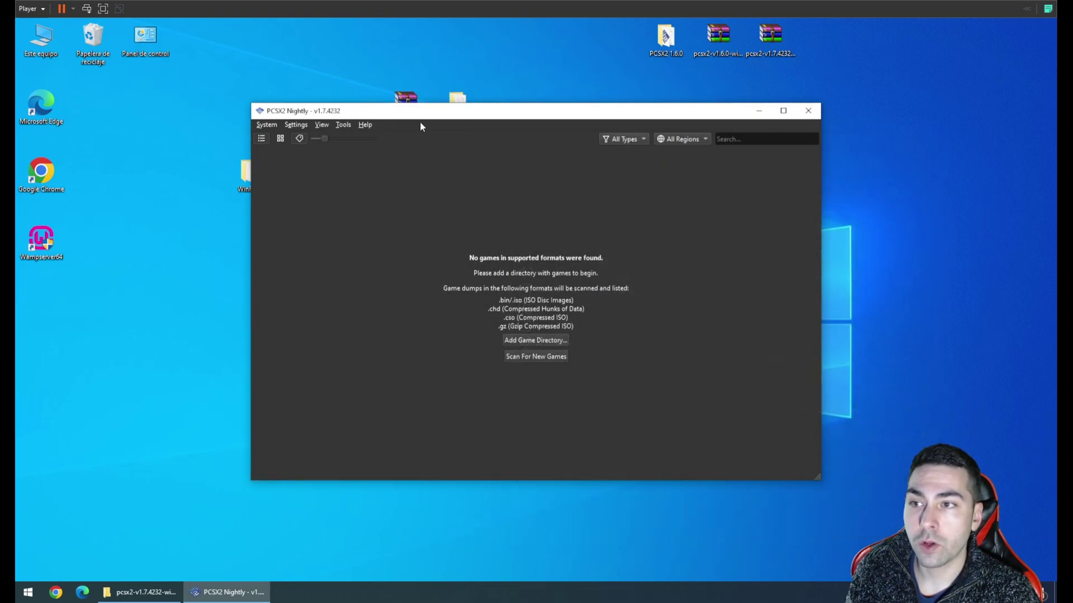
pyautogui.click(299, 126)
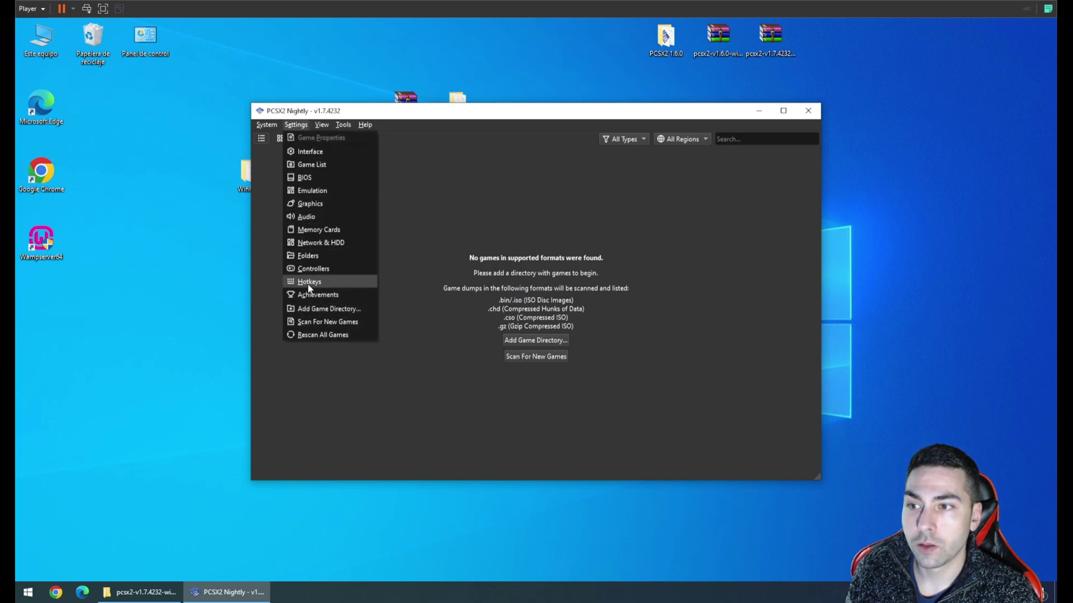
pyautogui.moveTo(266, 123)
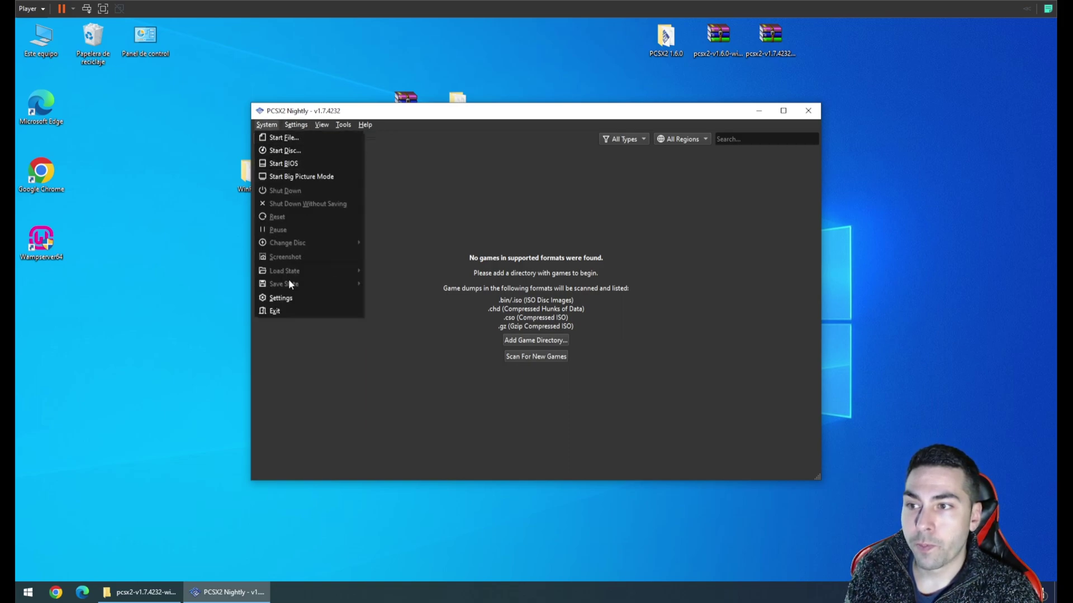
# Open the interface settings, try themes such as Scarlet Devil and Ruby, and set the theme to Dark Fusion (Blue) [Dark]
pyautogui.click(289, 297)
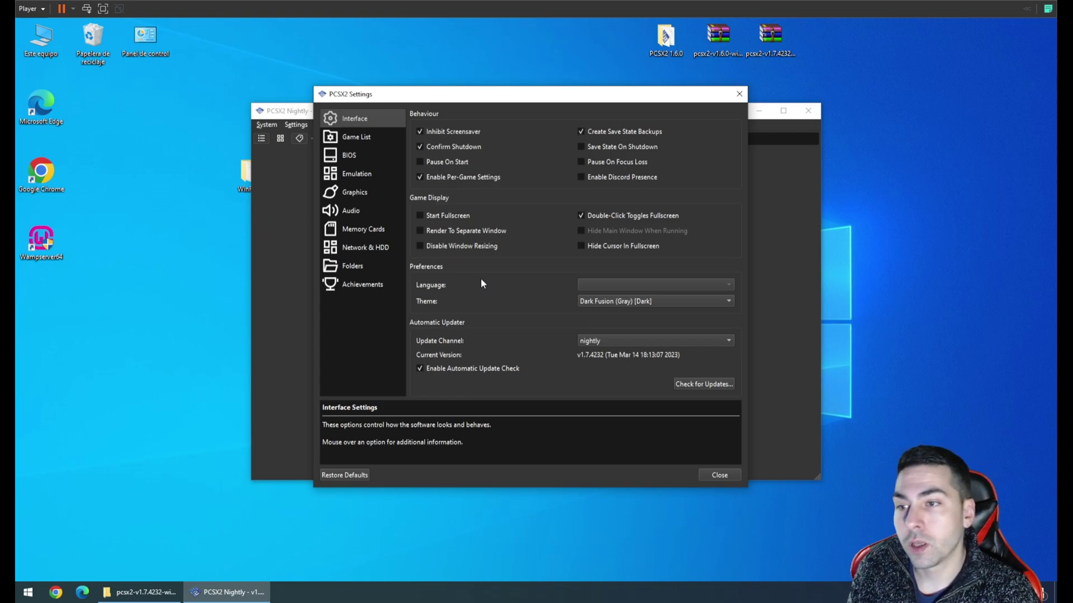
pyautogui.click(682, 302)
pyautogui.click(634, 366)
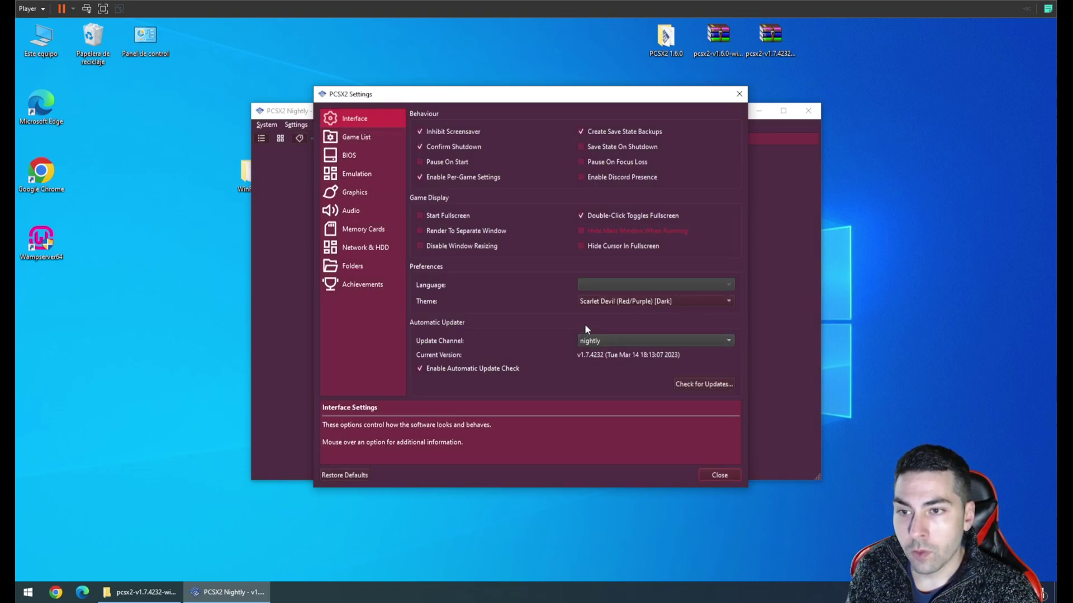
pyautogui.click(617, 303)
pyautogui.click(620, 342)
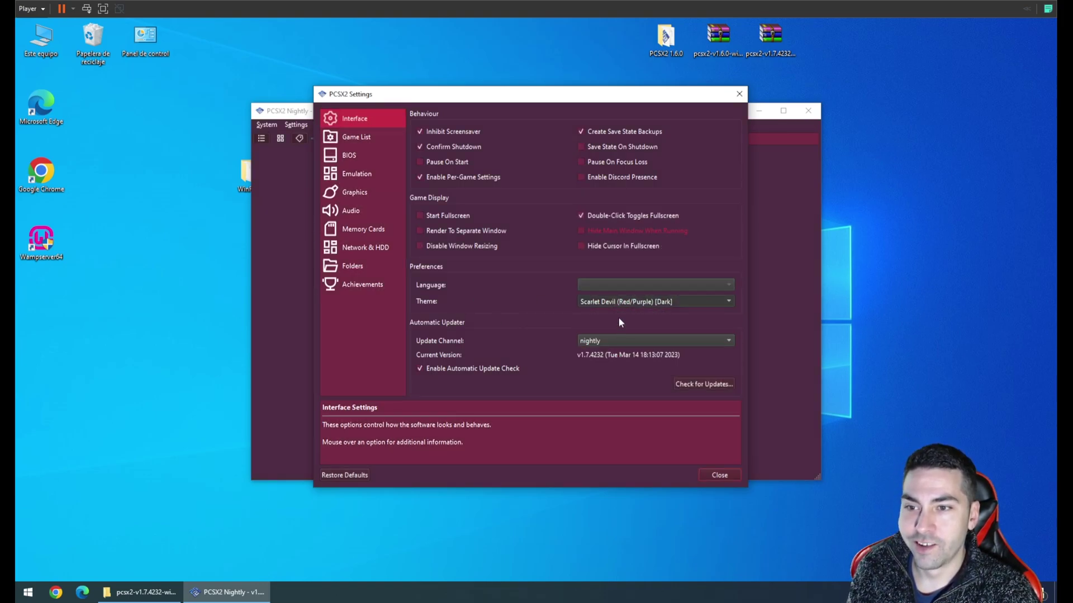
pyautogui.click(628, 303)
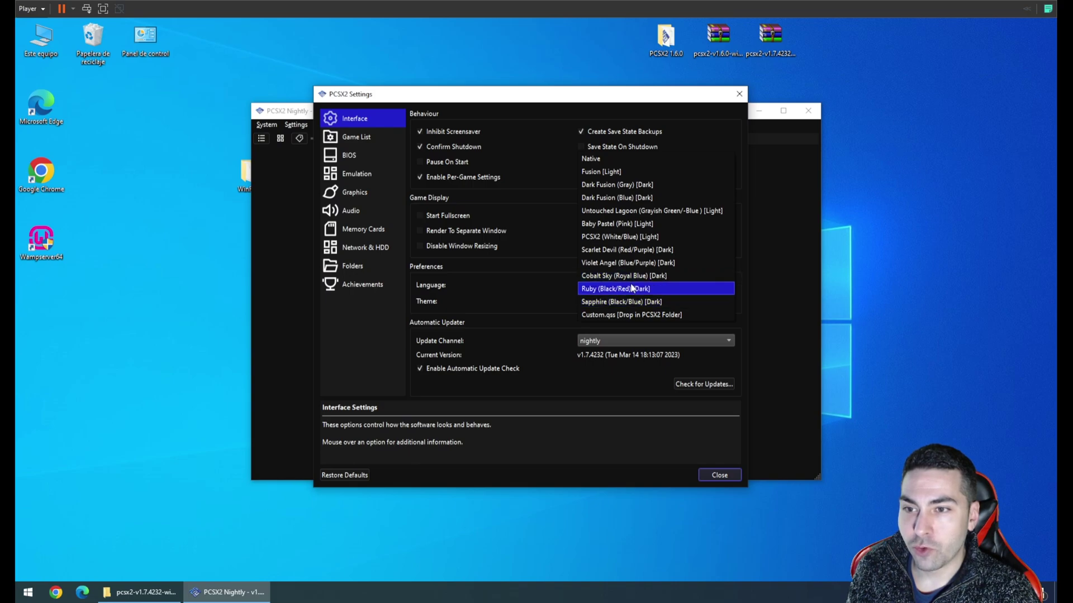
pyautogui.press('Escape')
pyautogui.scroll(1, 635, 304)
pyautogui.click(641, 303)
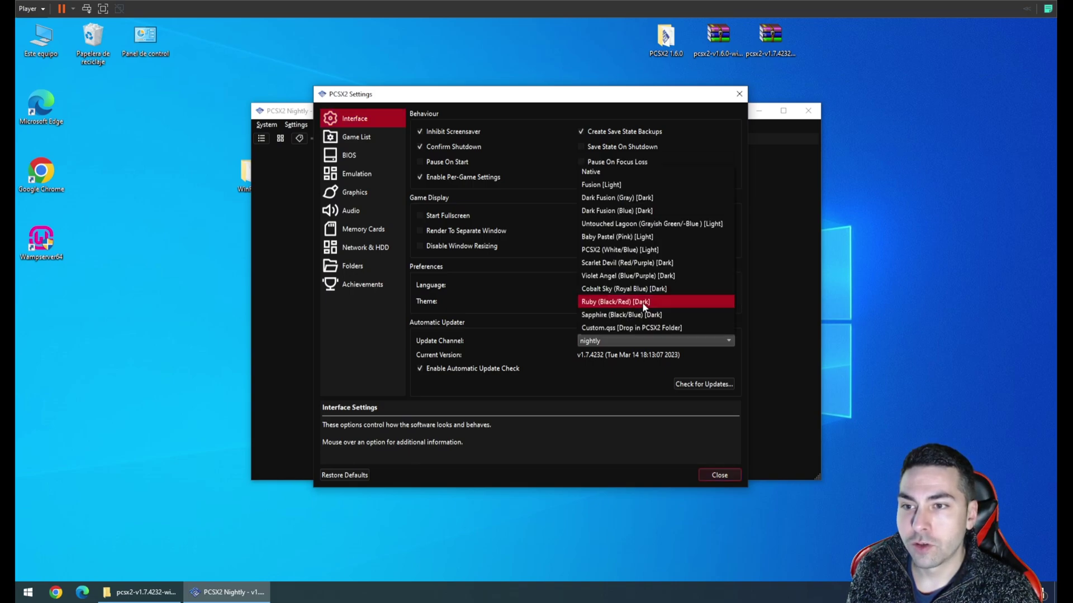
pyautogui.click(637, 211)
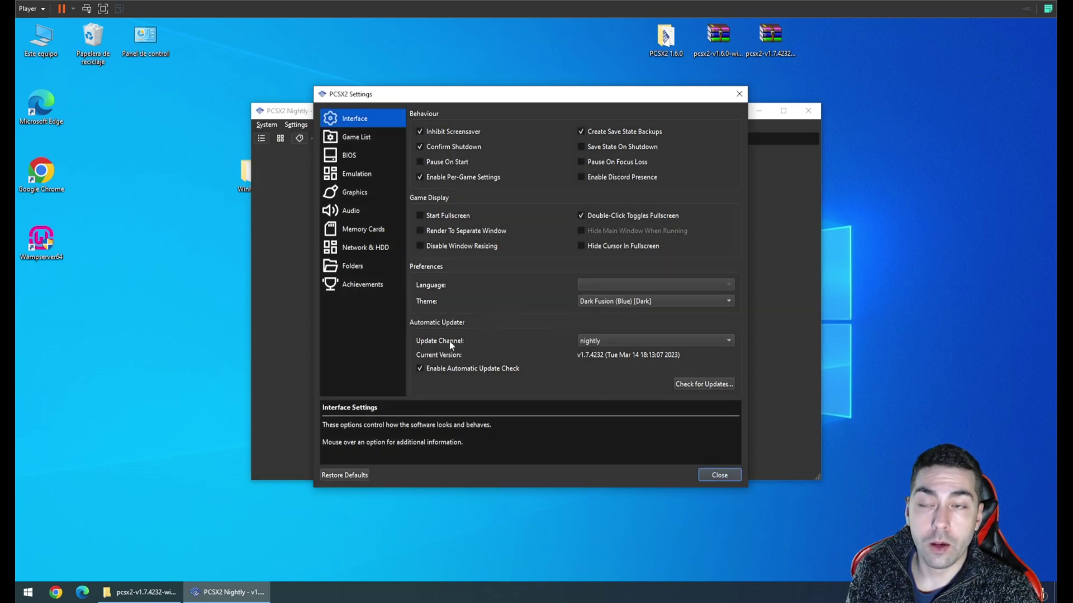
# Turn off the automatic update check in the interface settings
pyautogui.moveTo(431, 373)
pyautogui.click(431, 368)
# Check for updates on the stable channel, and set the update channel back to nightly
pyautogui.click(581, 342)
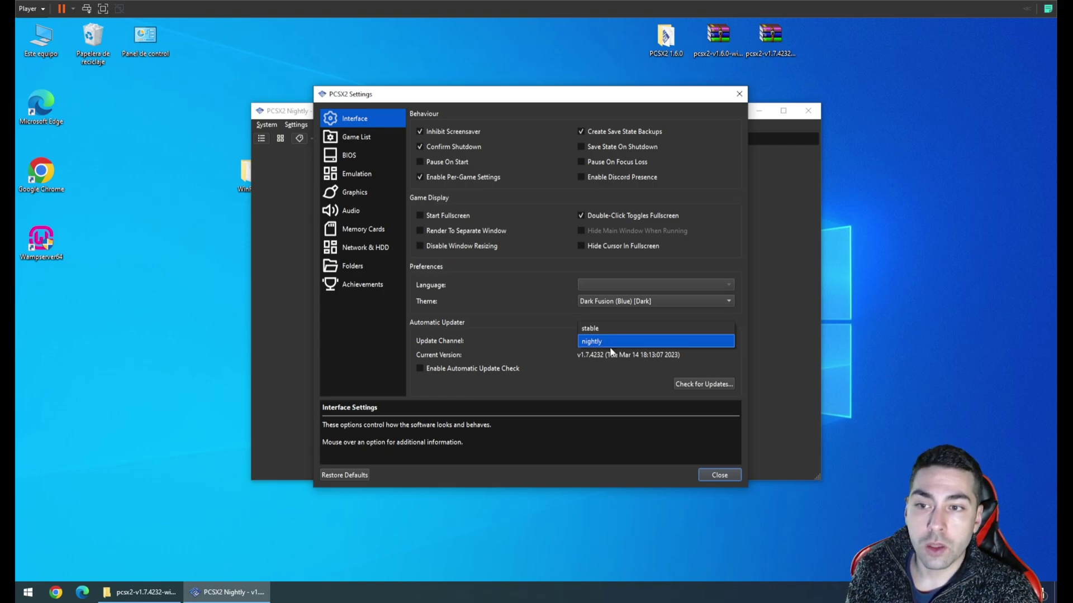
pyautogui.click(582, 330)
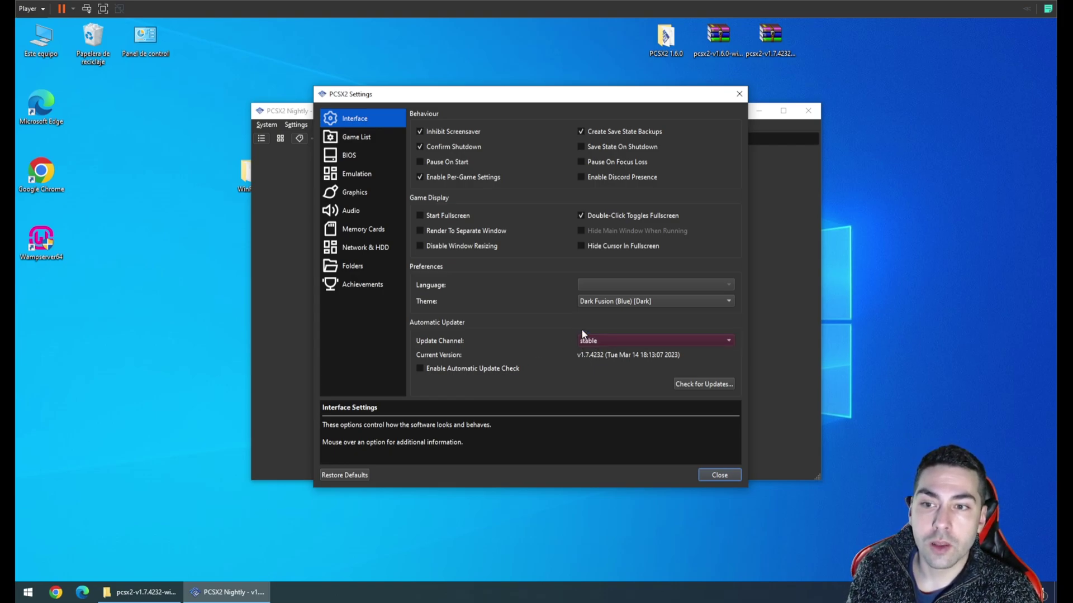
pyautogui.click(691, 385)
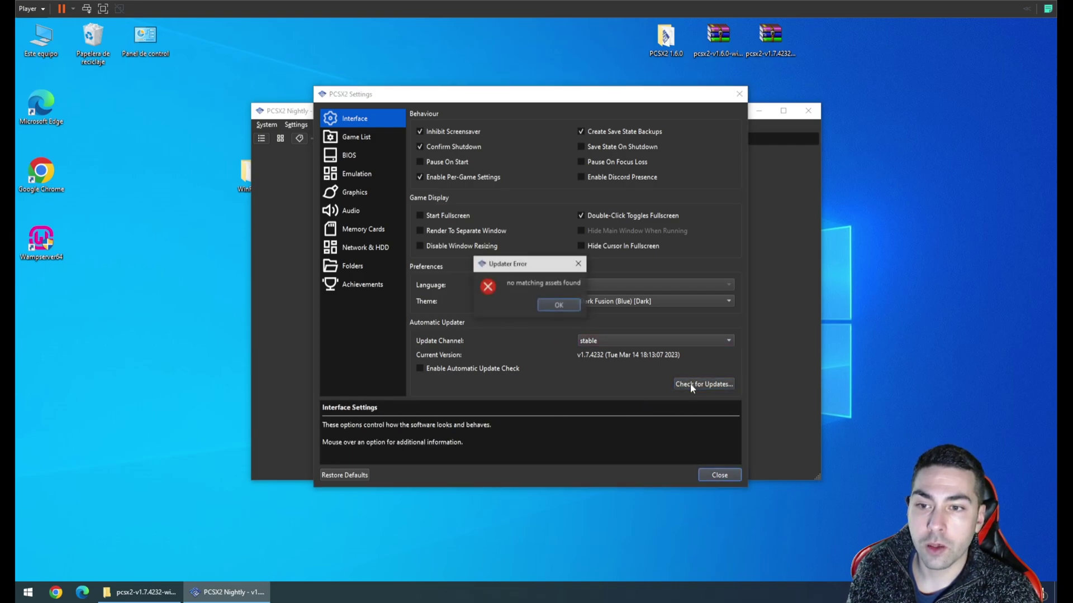
pyautogui.click(559, 306)
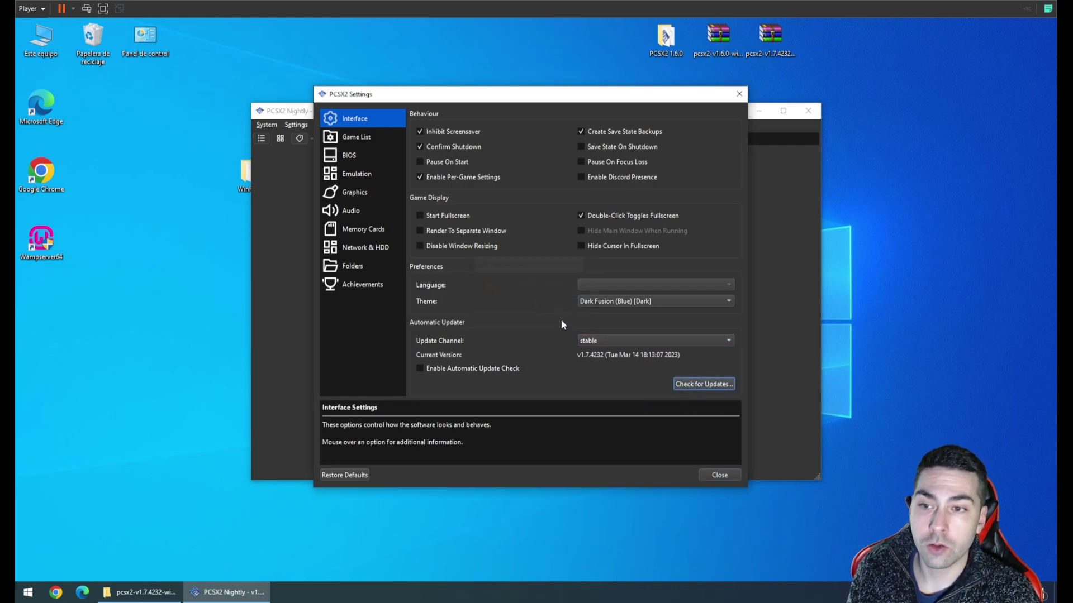
pyautogui.click(583, 341)
pyautogui.click(595, 354)
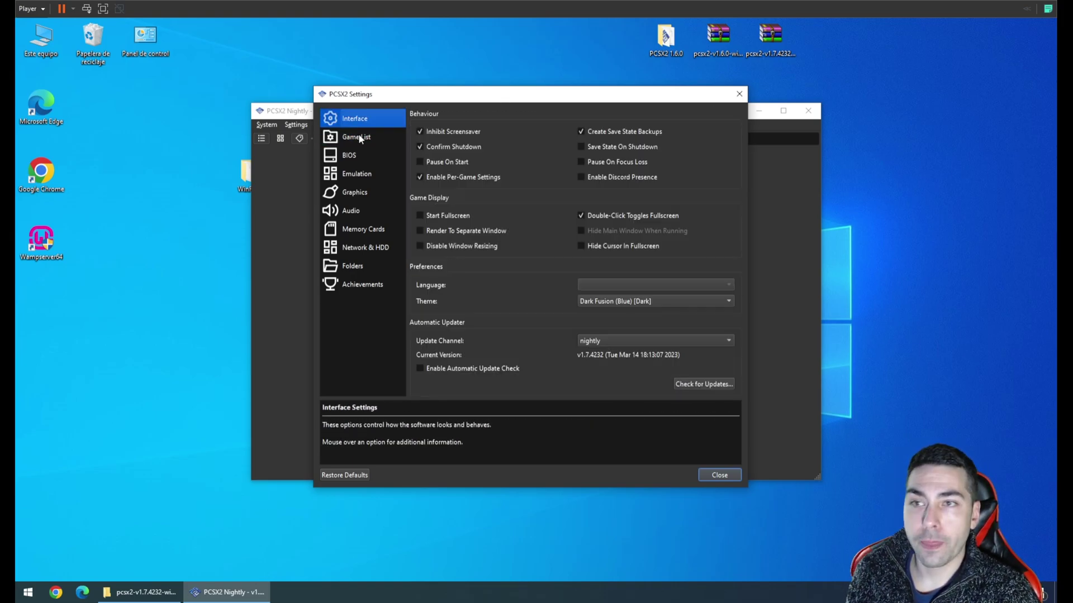
# Add the desktop as a game search directory without recursive scanning, and move the windows apart to view the game list
pyautogui.click(355, 140)
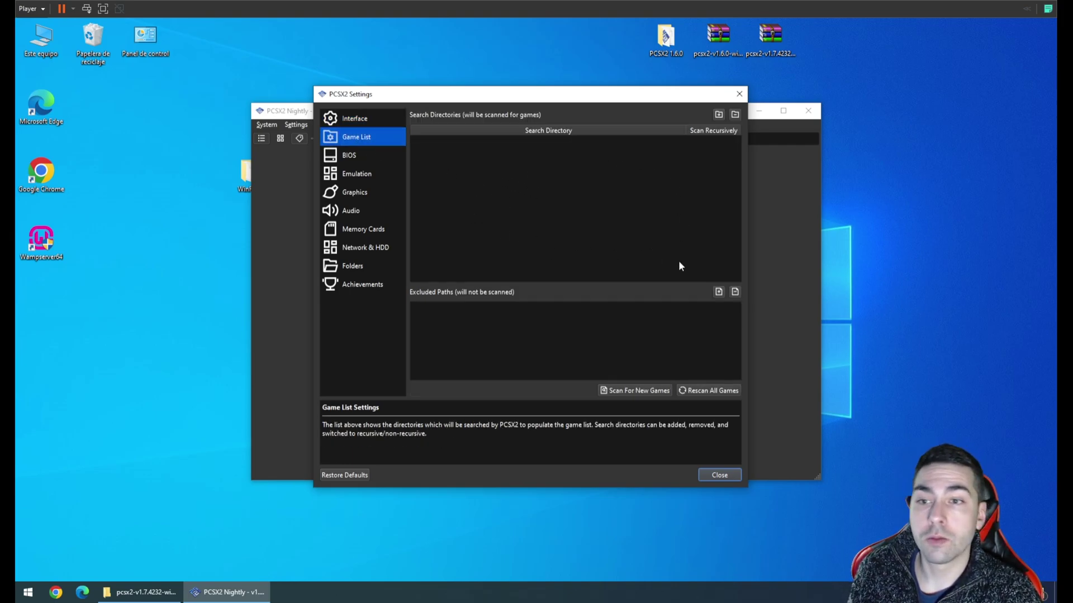
pyautogui.click(719, 115)
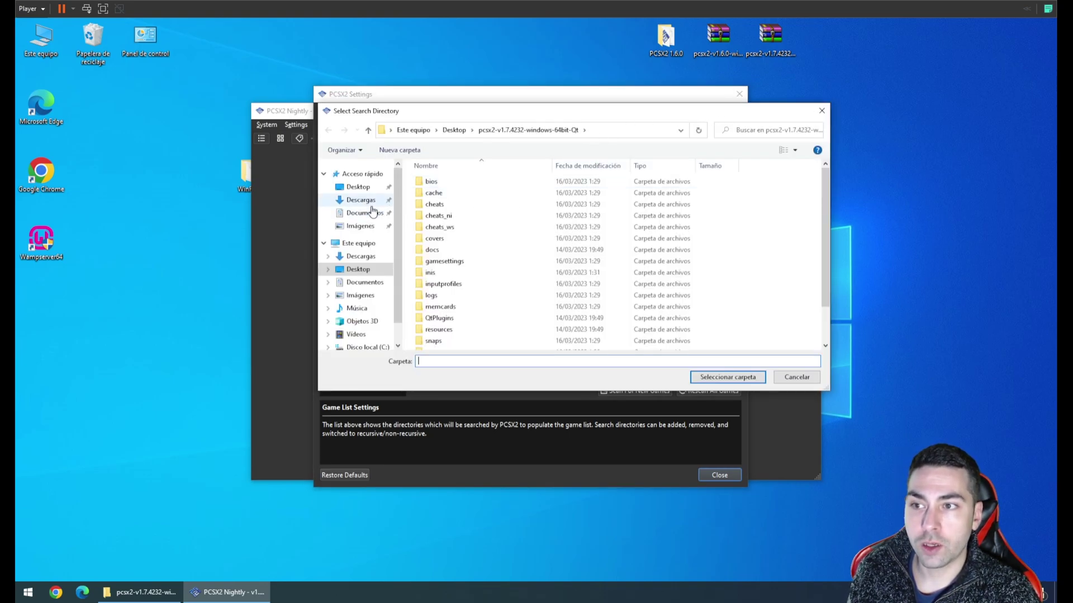
pyautogui.click(356, 186)
pyautogui.click(742, 378)
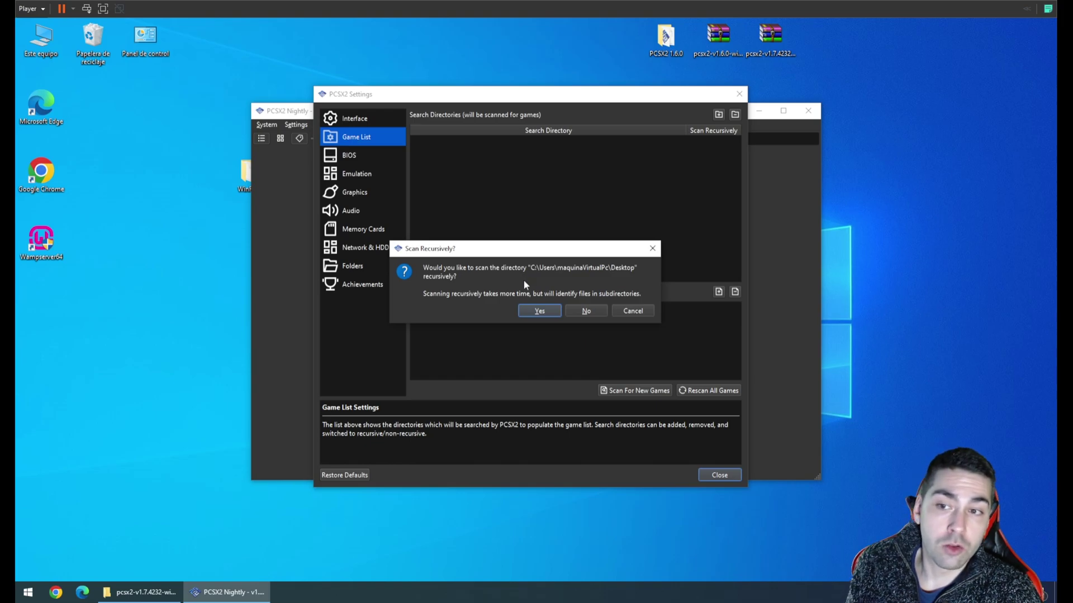
pyautogui.click(591, 308)
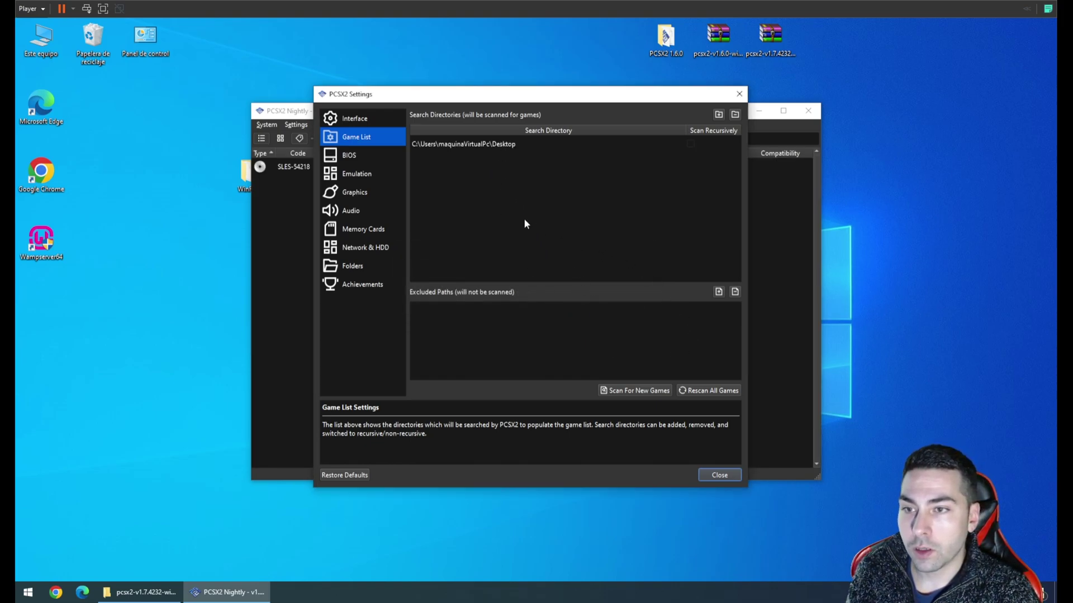
pyautogui.moveTo(479, 104); pyautogui.dragTo(548, 247)
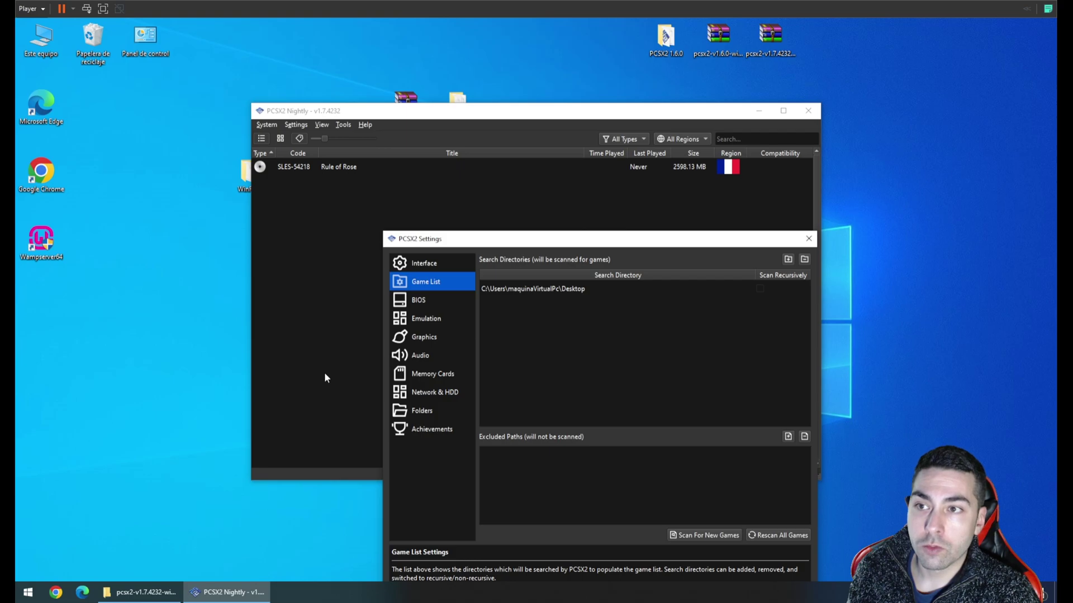
pyautogui.moveTo(467, 112); pyautogui.dragTo(426, 114)
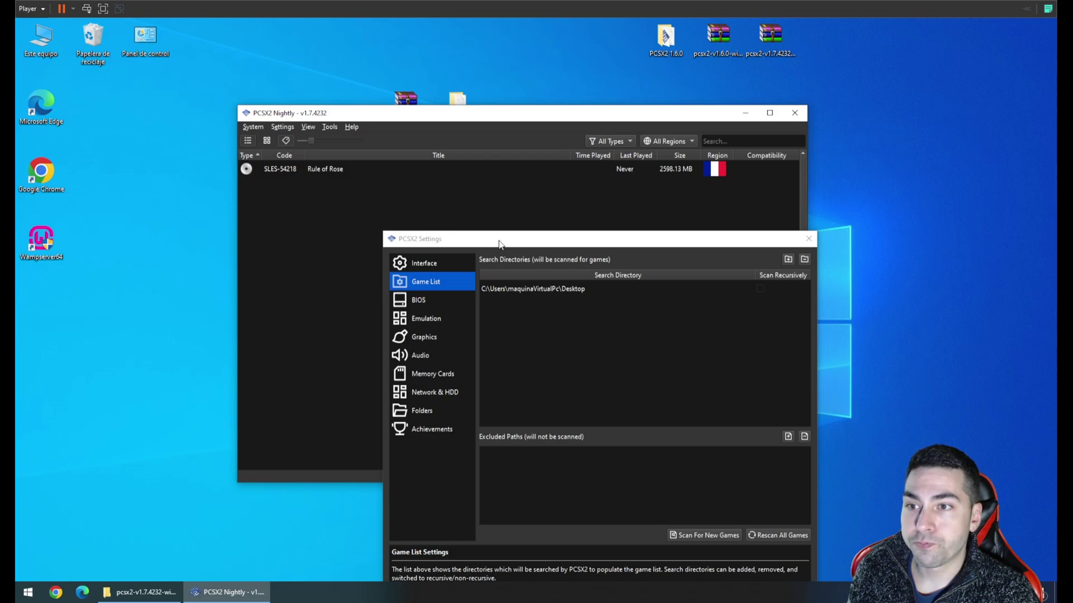
# Remove the desktop folder from the game search directories
pyautogui.click(491, 216)
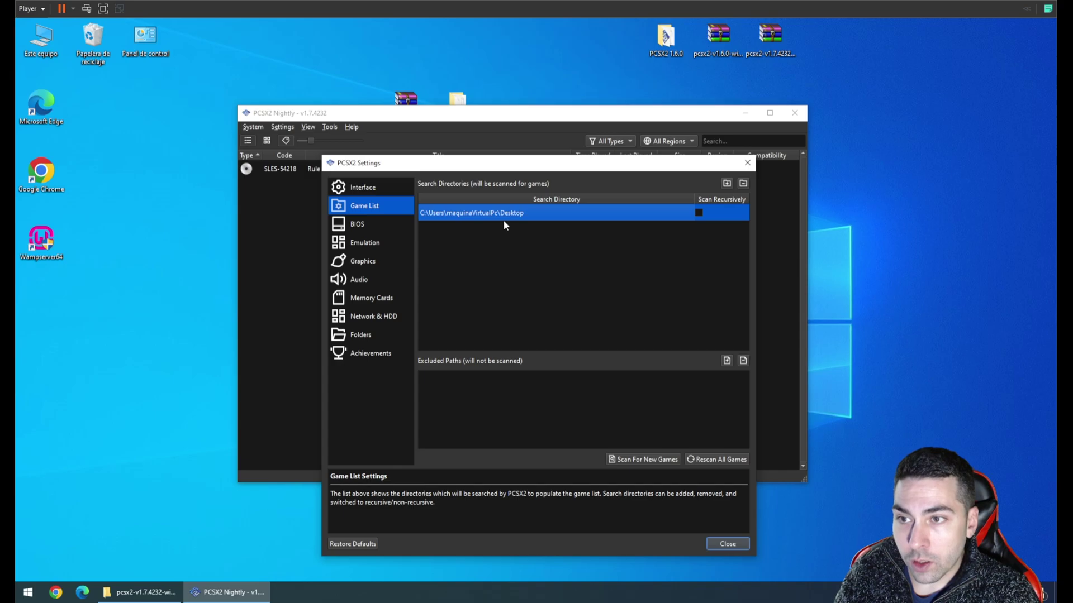
pyautogui.rightClick(515, 212)
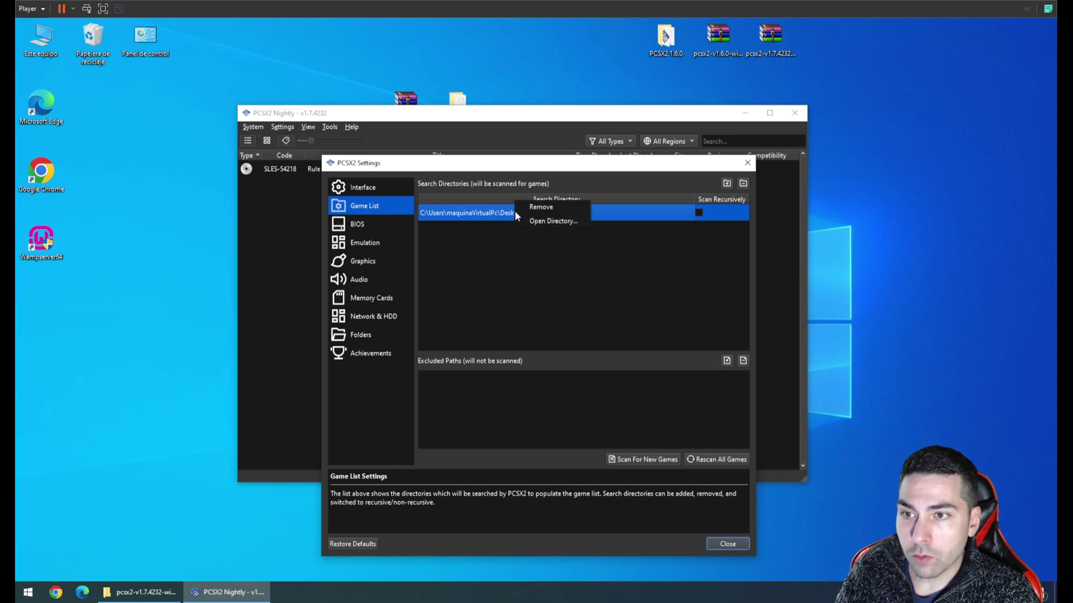
pyautogui.click(540, 207)
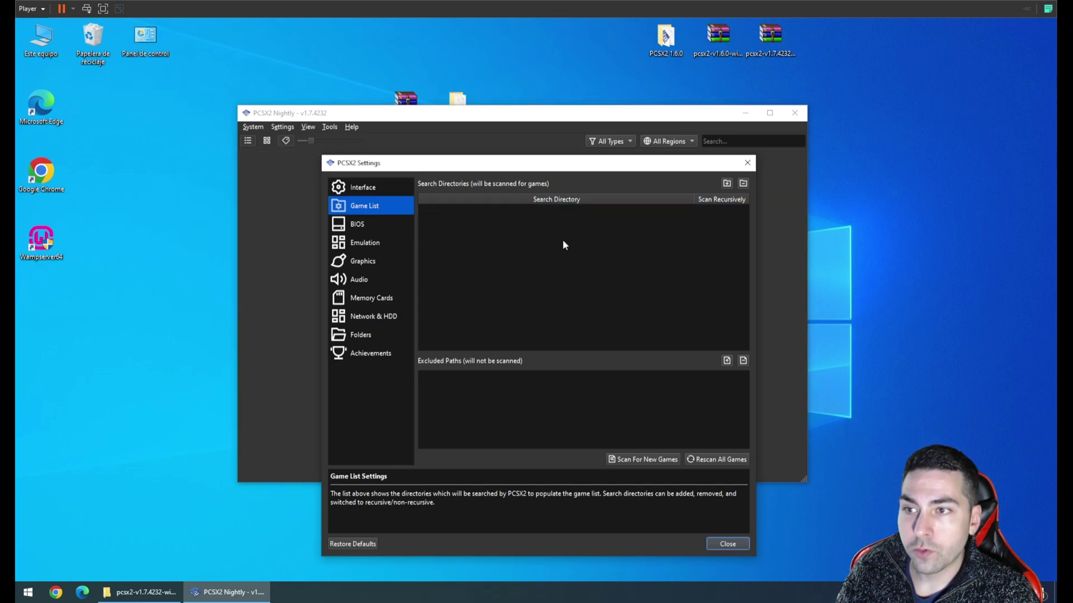
pyautogui.moveTo(524, 168); pyautogui.dragTo(527, 129)
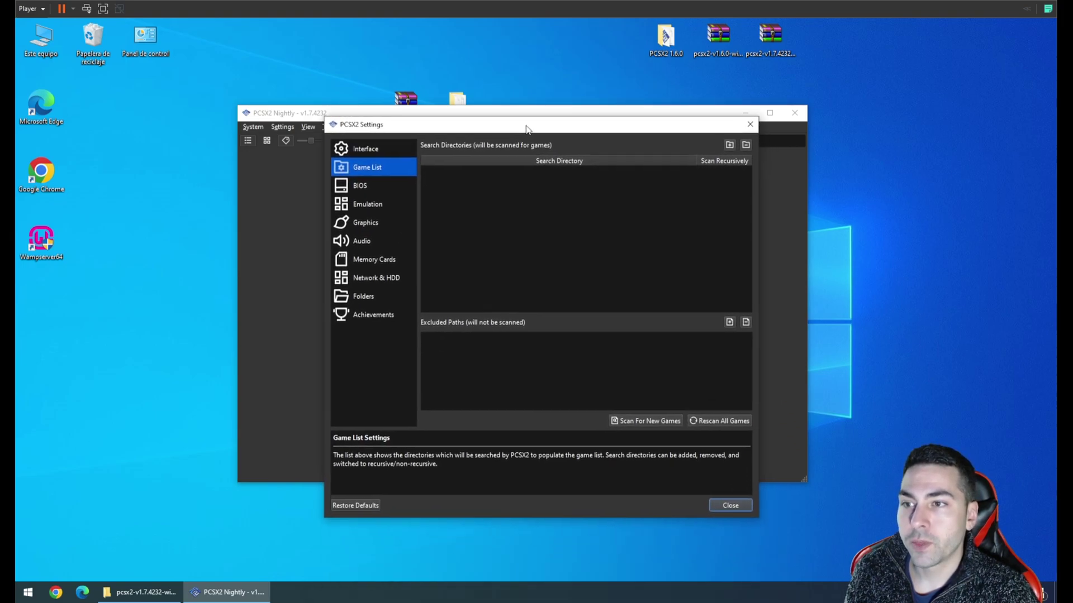
# Show the BIOS settings, open the bios subfolder of the 1.7.4232 folder, and uncover the bios folder on the desktop
pyautogui.click(366, 185)
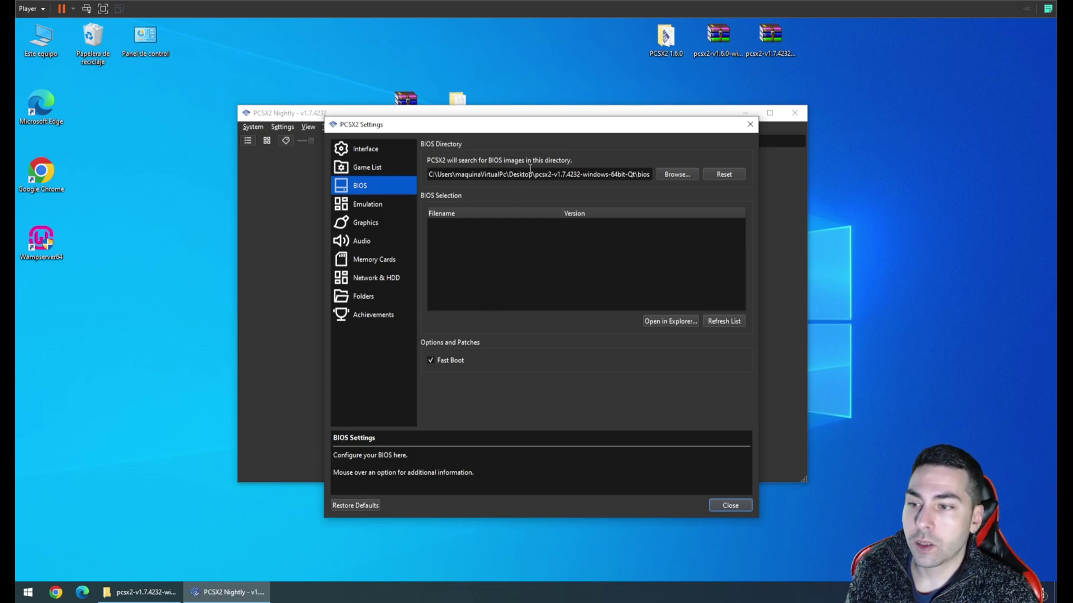
pyautogui.click(140, 592)
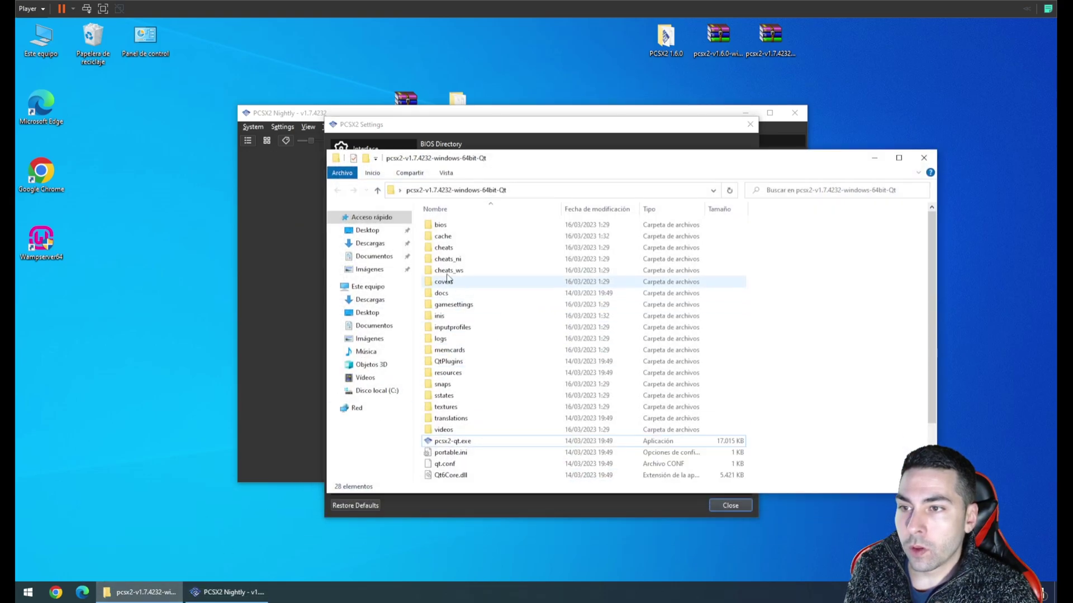
pyautogui.doubleClick(498, 230)
pyautogui.moveTo(475, 112); pyautogui.dragTo(452, 167)
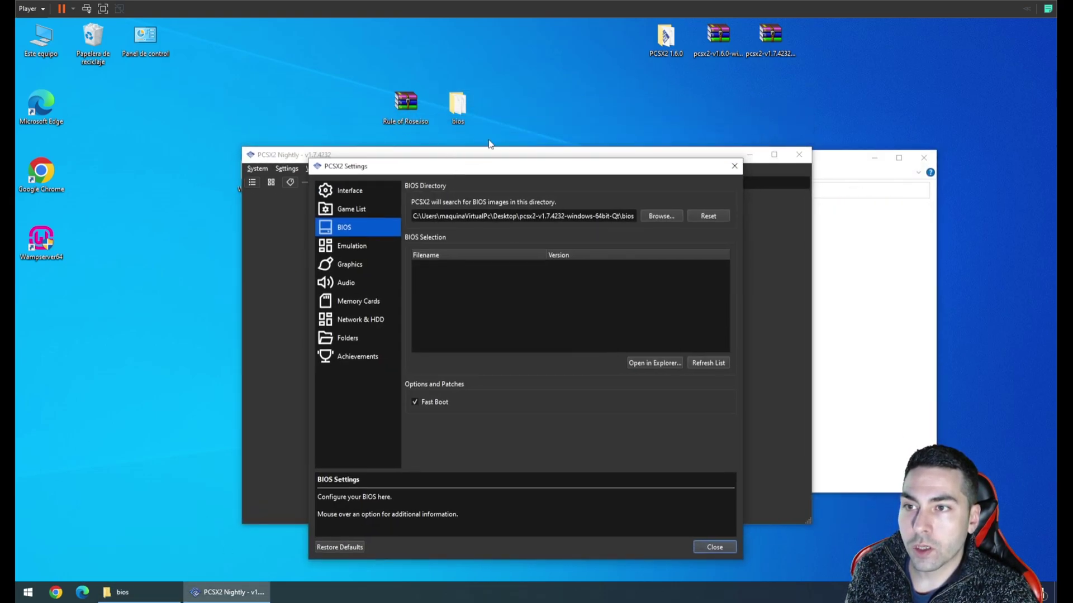
pyautogui.click(819, 172)
# Copy all files from the desktop bios folder into the bios folder of pcsx2-v1.7.4232-windows-64bit-Qt
pyautogui.doubleClick(458, 105)
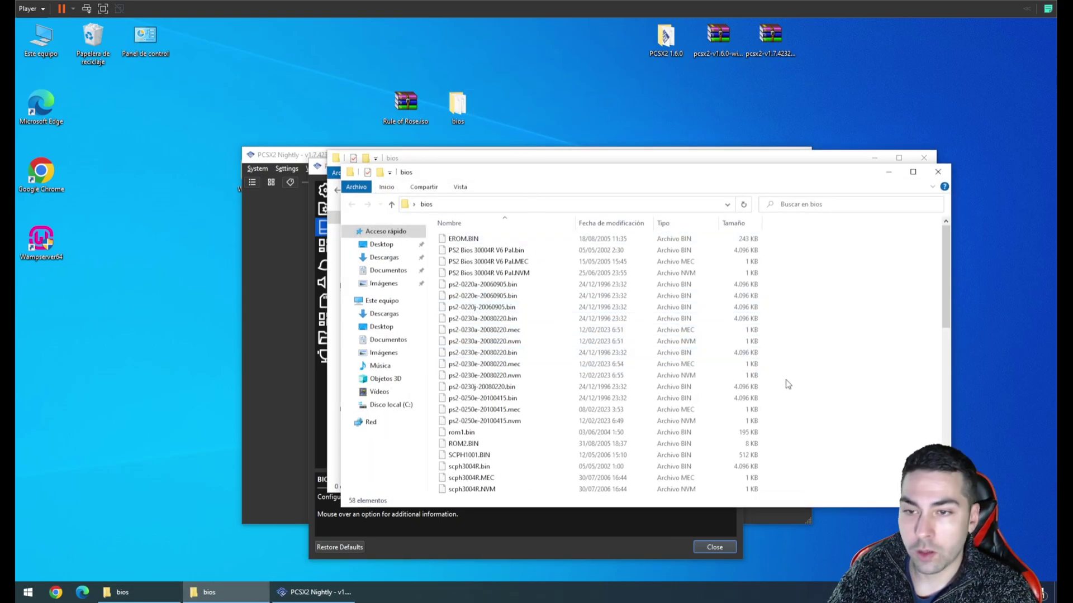
pyautogui.hotkey('ctrl', 'a')
pyautogui.rightClick(517, 339)
pyautogui.click(591, 461)
pyautogui.click(937, 172)
pyautogui.rightClick(494, 272)
pyautogui.click(521, 347)
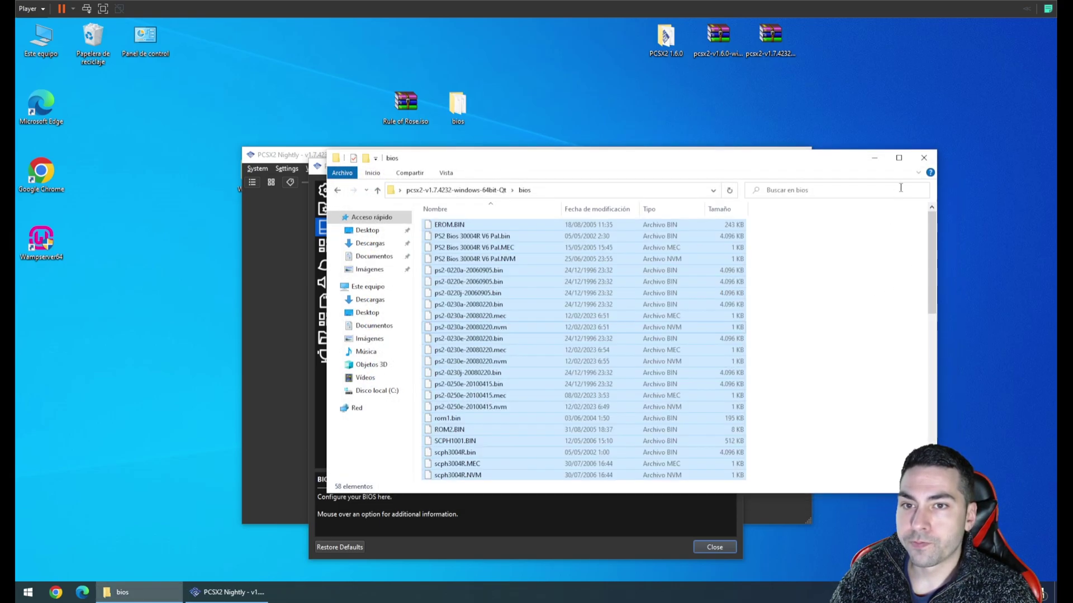
# Close the bios folder window, refresh the BIOS list, and select the European v02.50 image ps2-0250e-20100415.bin
pyautogui.click(924, 158)
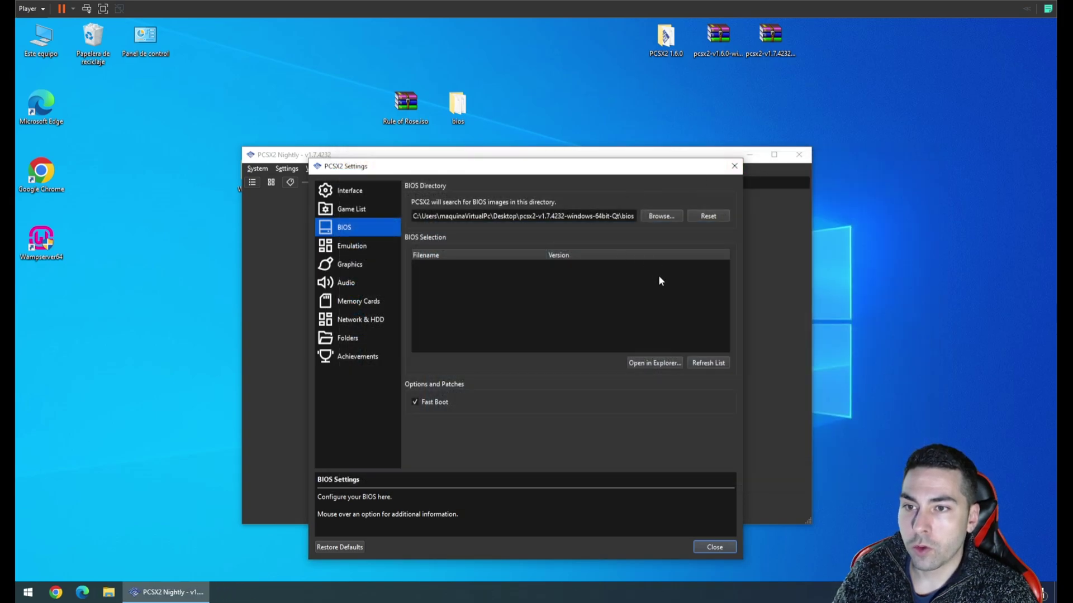
pyautogui.click(710, 364)
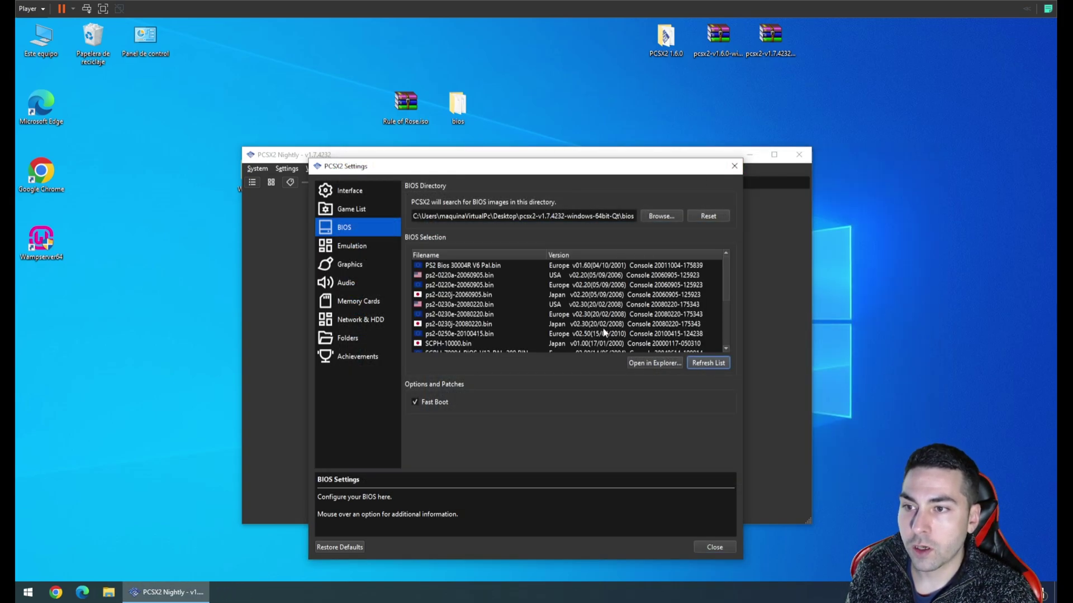
pyautogui.scroll(-1, 488, 304)
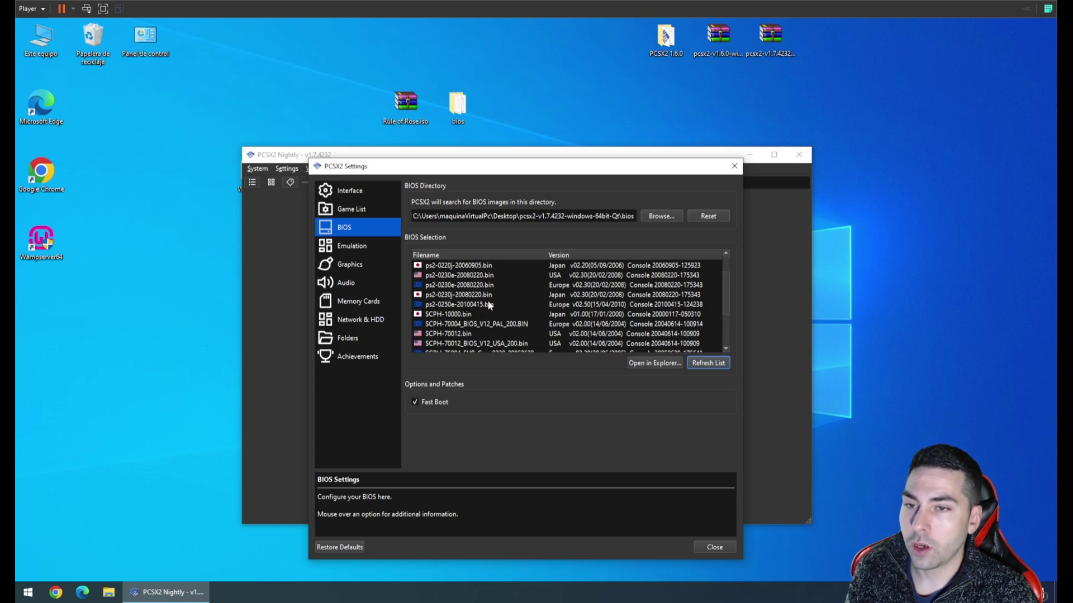
pyautogui.scroll(2, 489, 304)
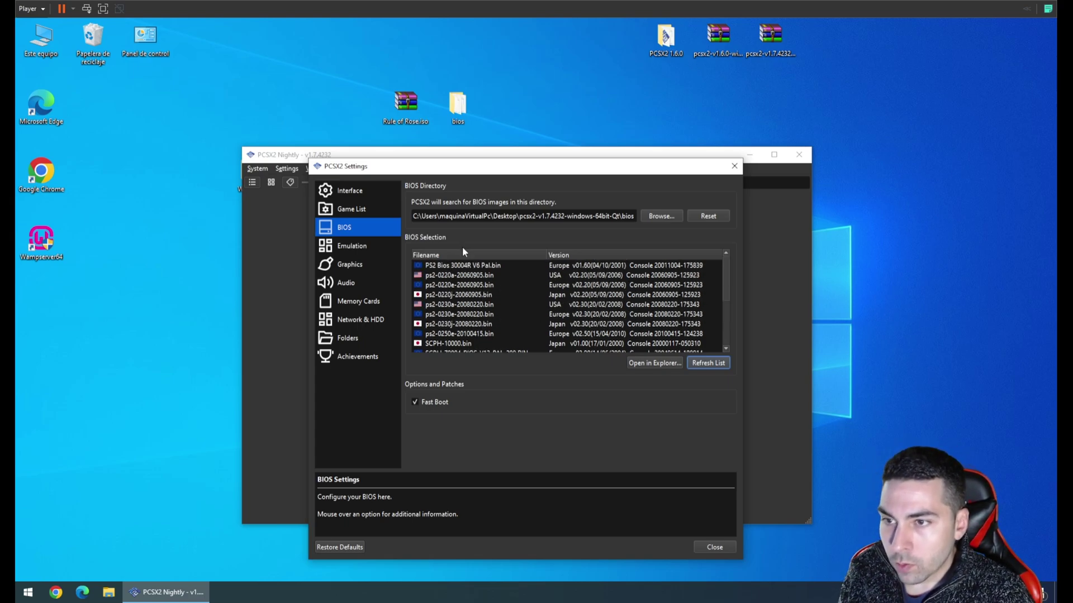
pyautogui.click(566, 257)
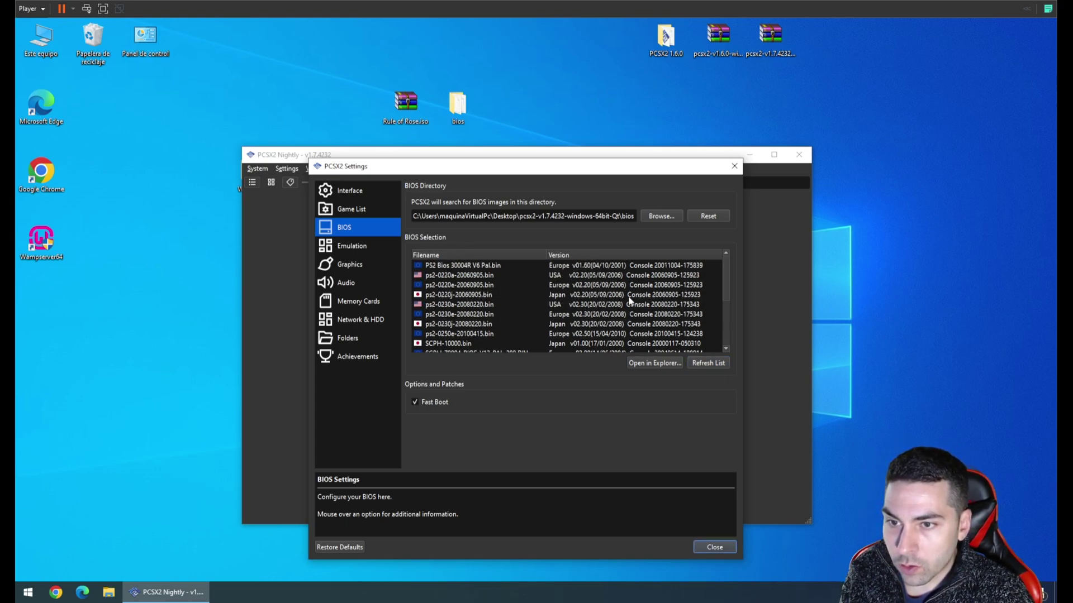
pyautogui.click(581, 285)
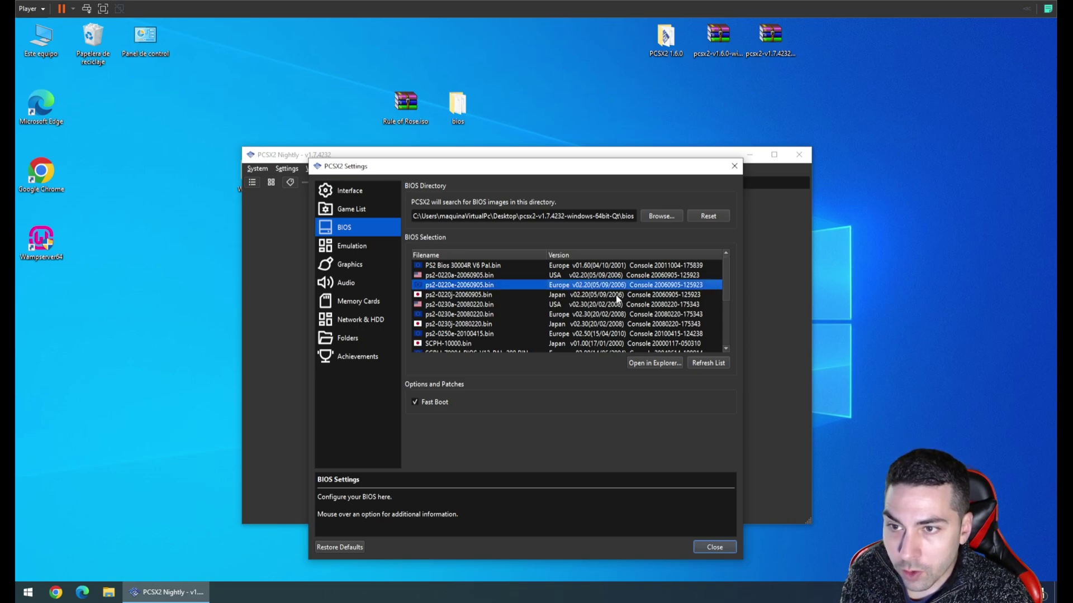
pyautogui.click(619, 334)
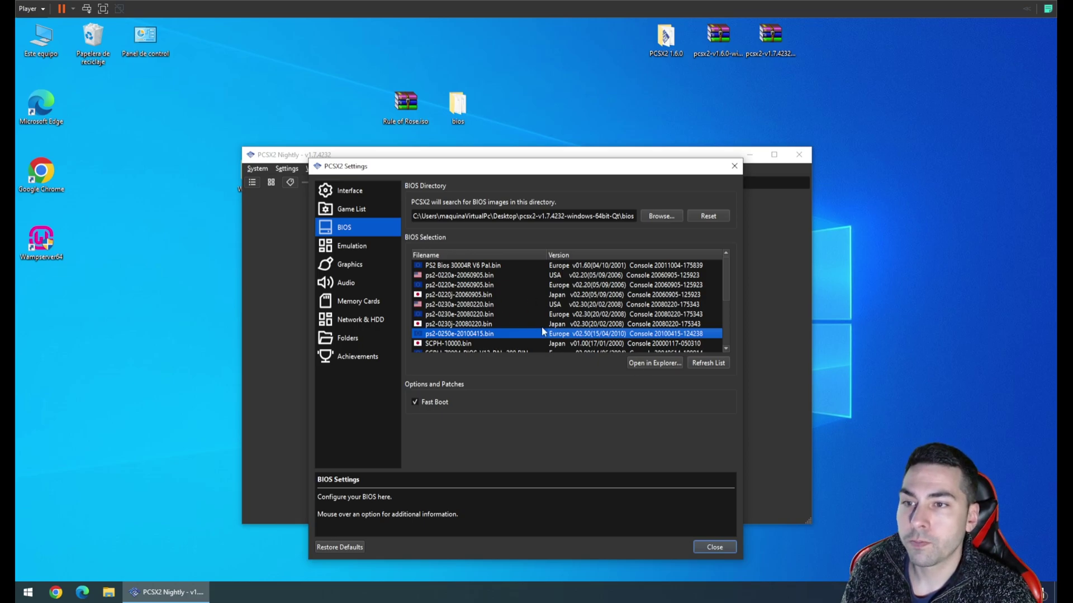
# Review the emulation settings, and set the graphics rendering internal resolution to 4x Native (~1440p/2K)
pyautogui.click(364, 247)
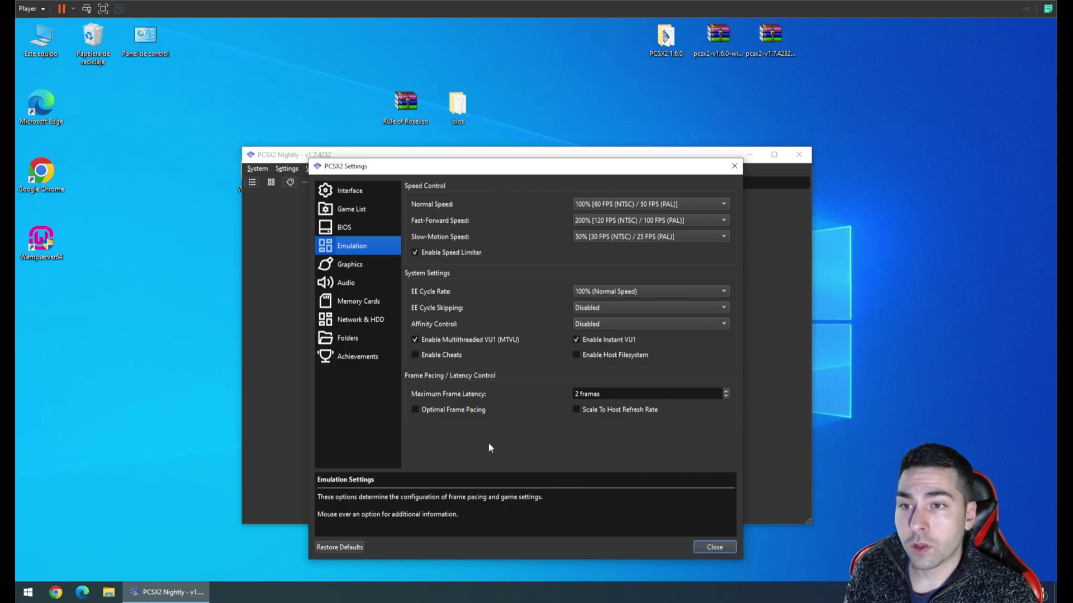
pyautogui.click(363, 263)
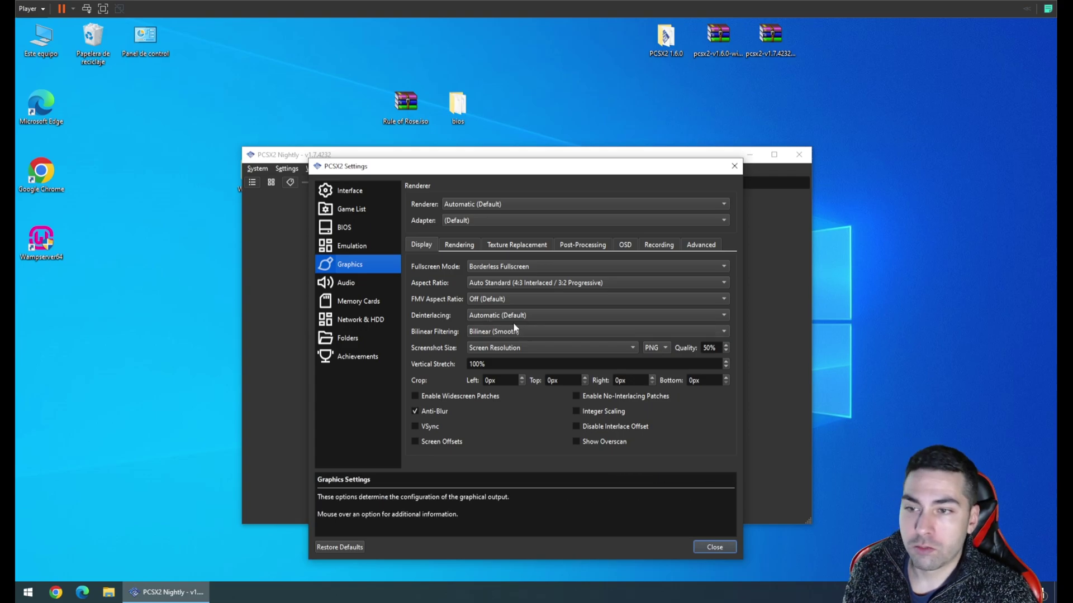
pyautogui.click(459, 246)
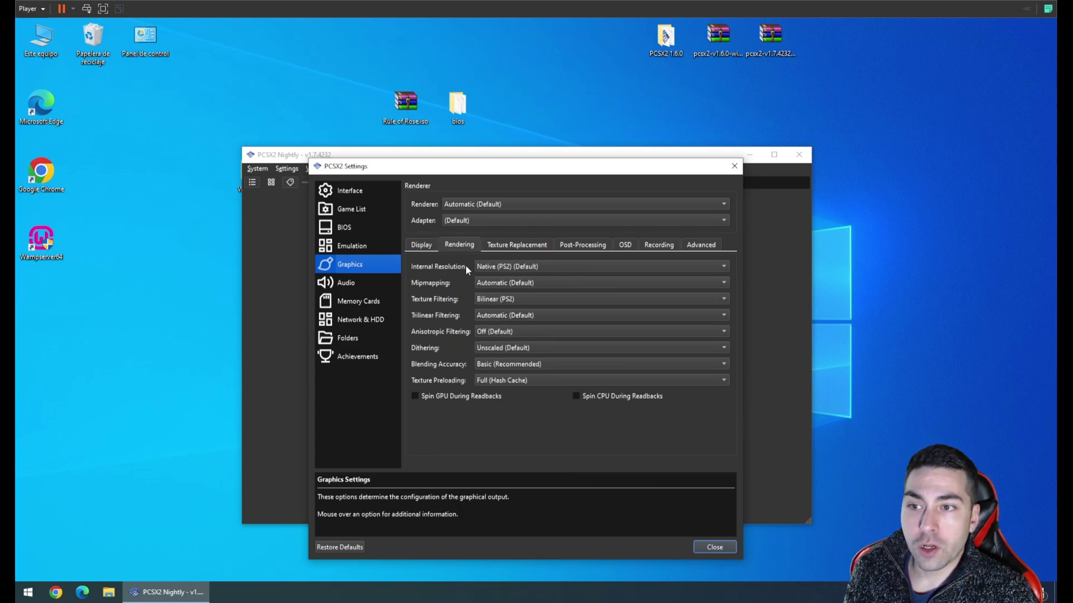
pyautogui.click(581, 266)
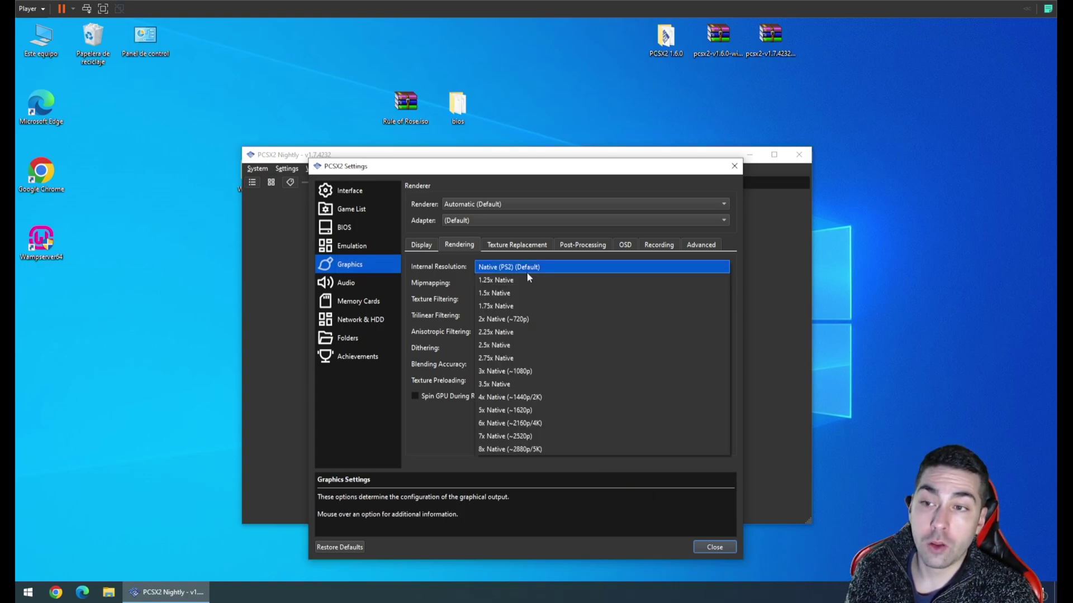
pyautogui.click(529, 397)
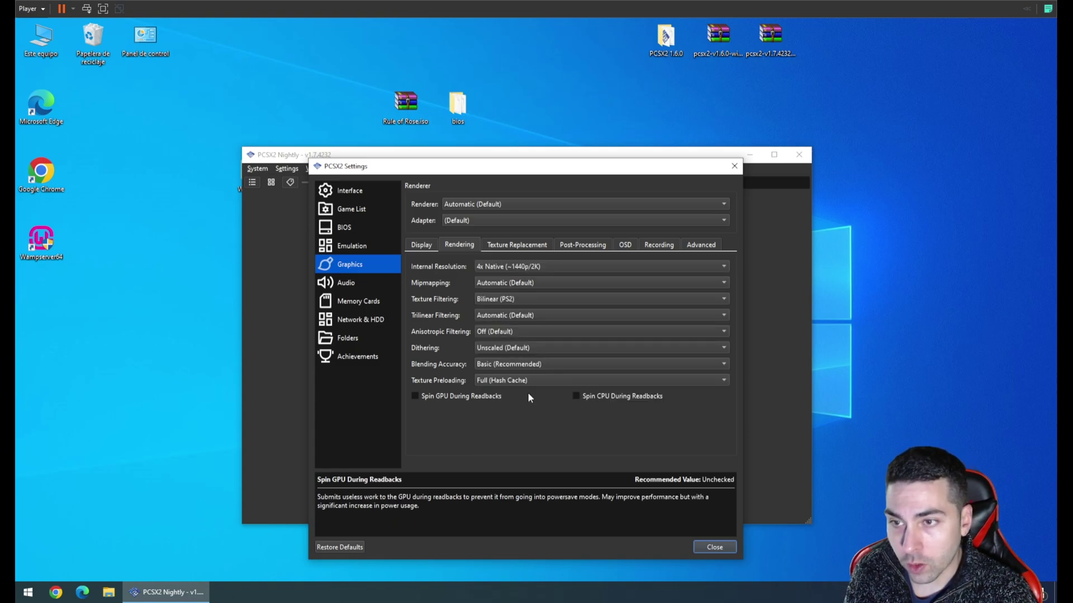
# Set anisotropic filtering to 16x, and check the trilinear filtering and dithering options without changing them
pyautogui.click(507, 283)
pyautogui.click(433, 283)
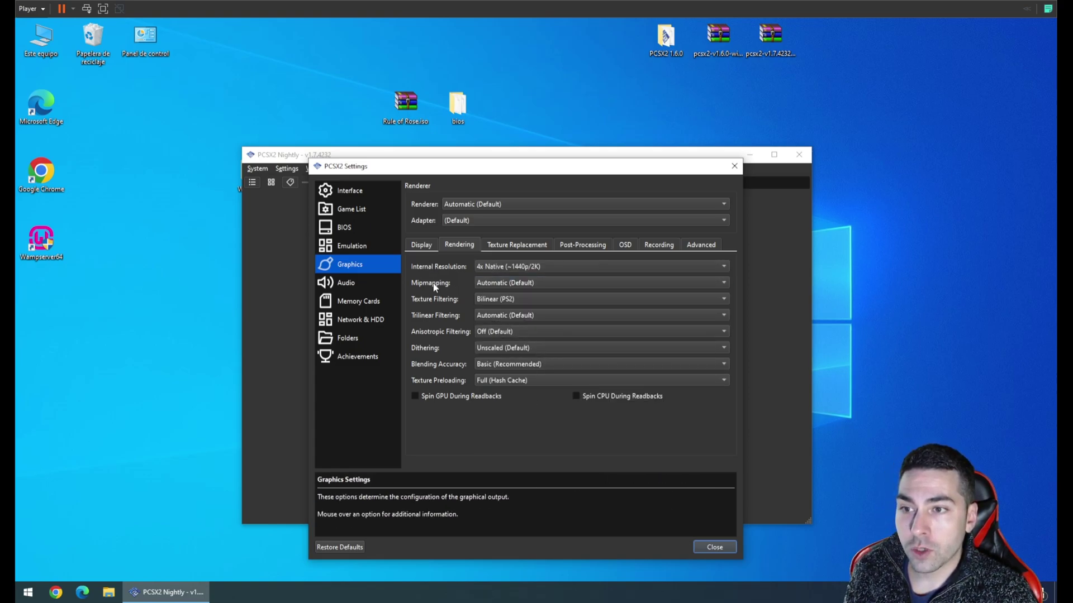
pyautogui.click(498, 316)
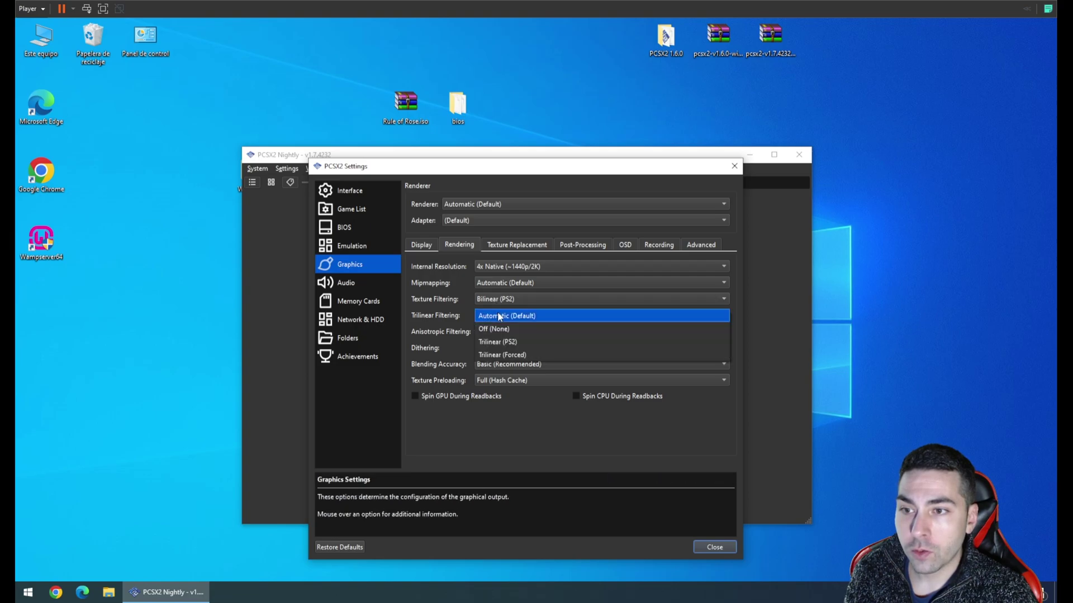
pyautogui.click(438, 299)
pyautogui.click(505, 332)
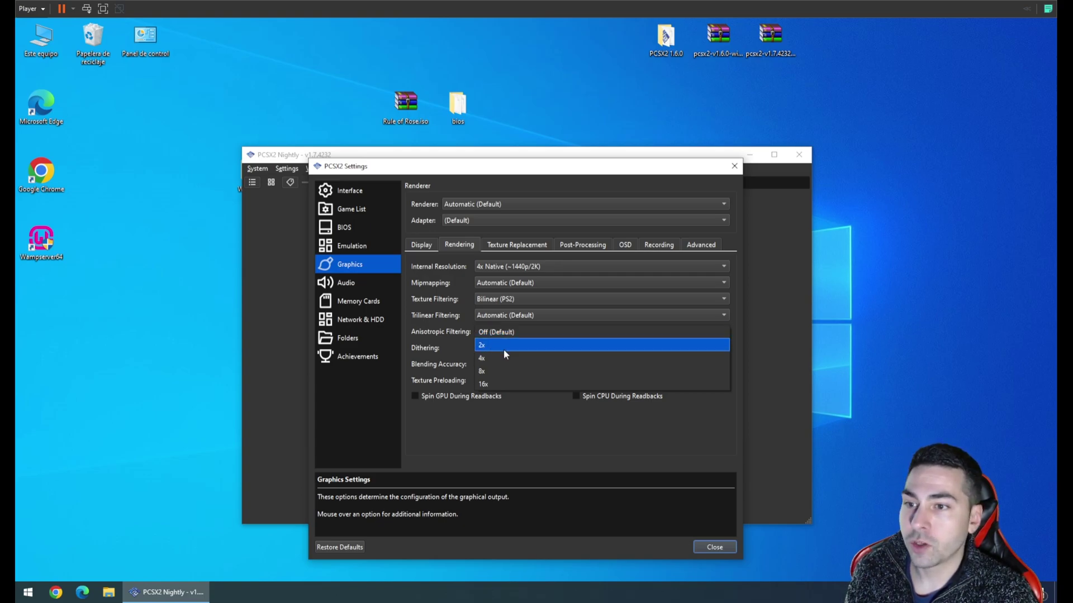
pyautogui.click(516, 383)
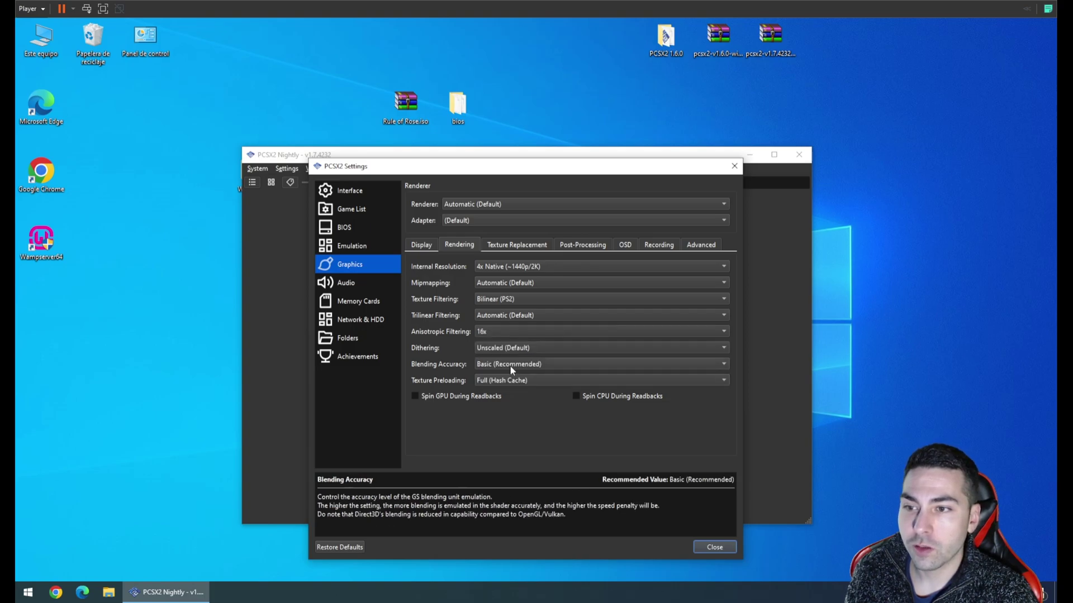
pyautogui.click(494, 346)
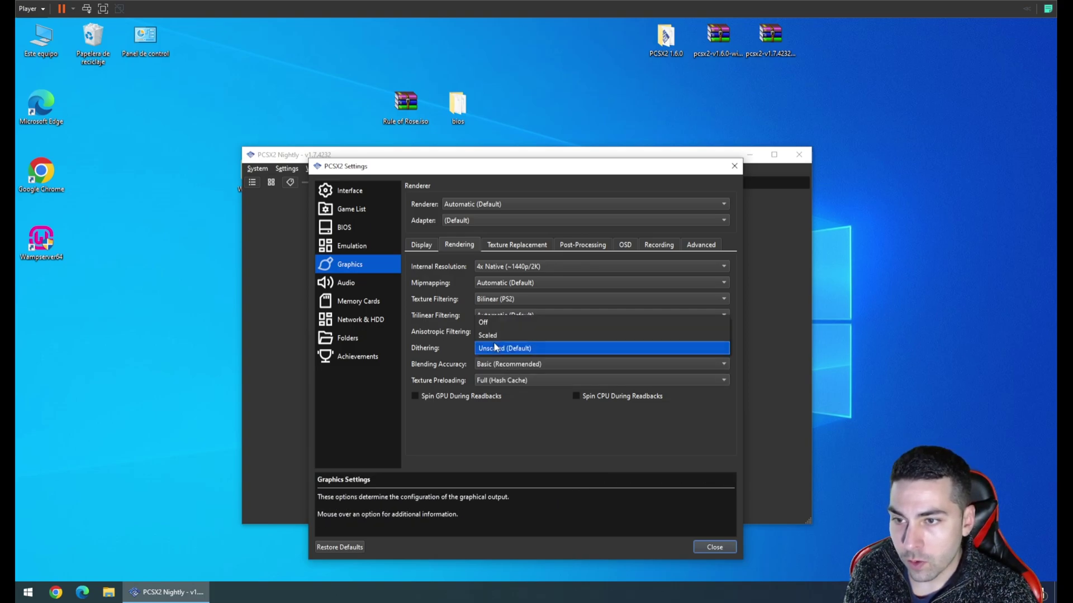
pyautogui.click(444, 337)
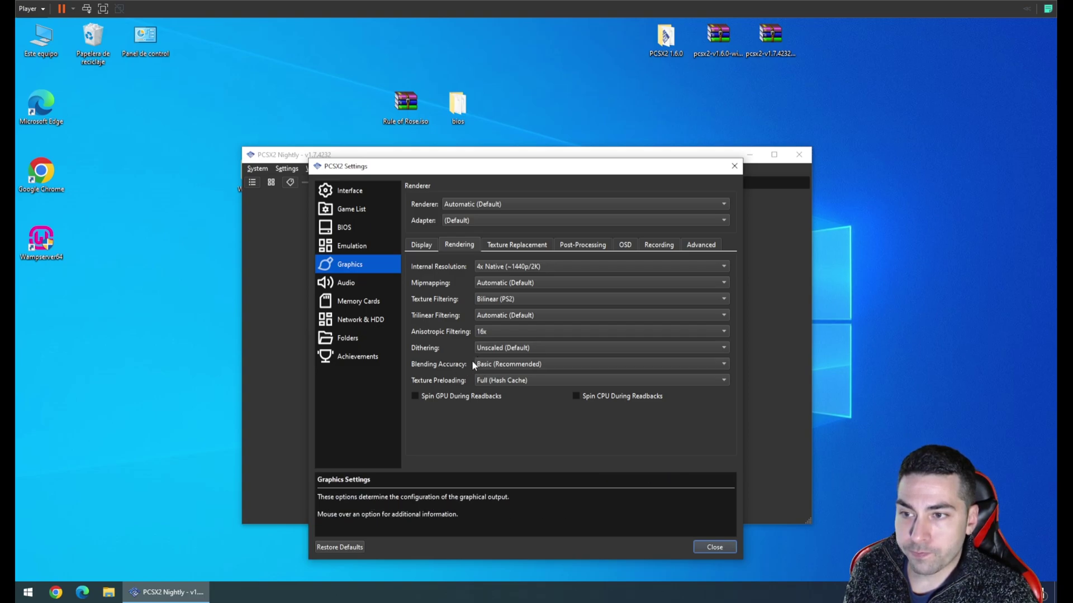
# Review the audio settings, and create an 8 MB [Most Compatible] memory card named Mandi1
pyautogui.click(368, 280)
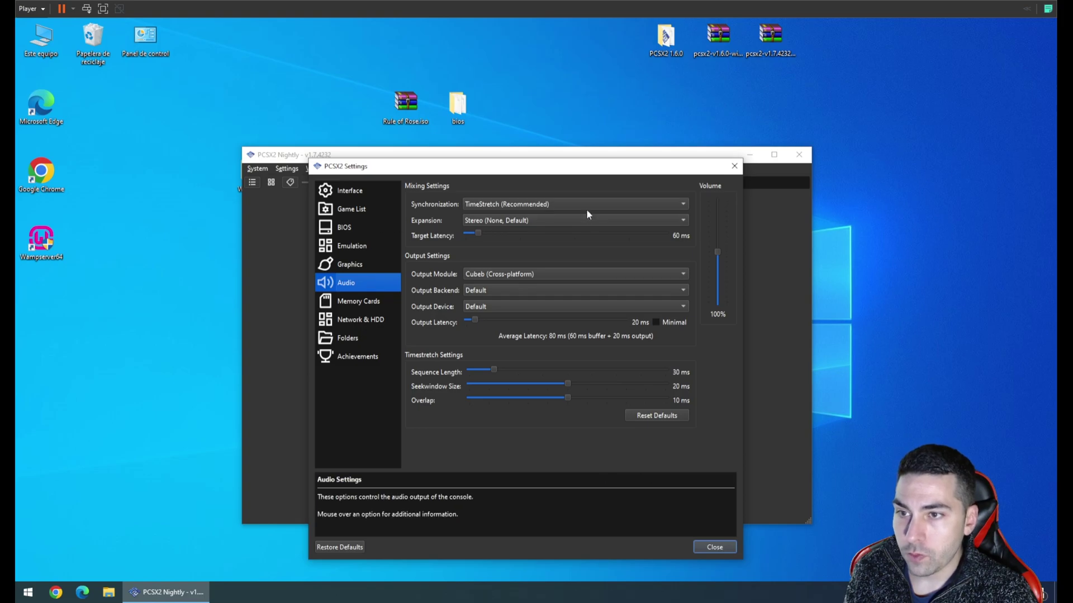
pyautogui.click(363, 302)
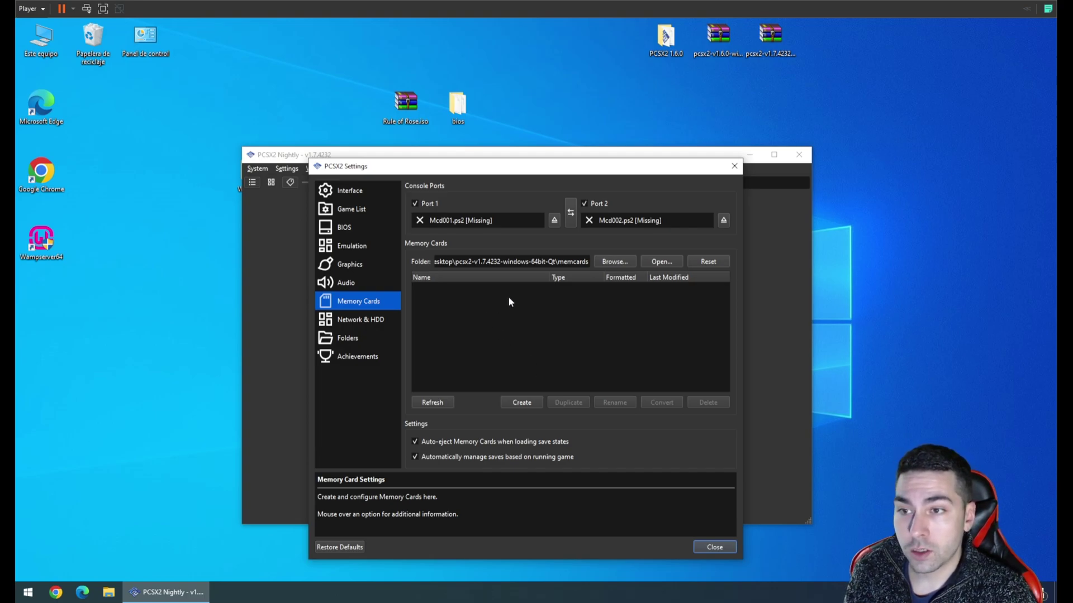
pyautogui.click(521, 402)
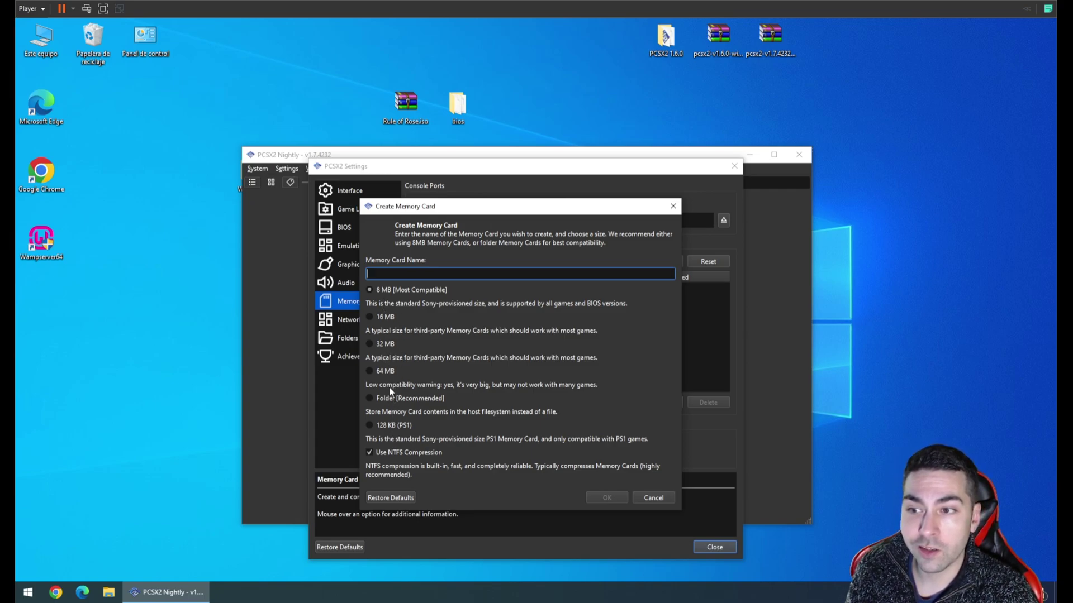
pyautogui.click(385, 290)
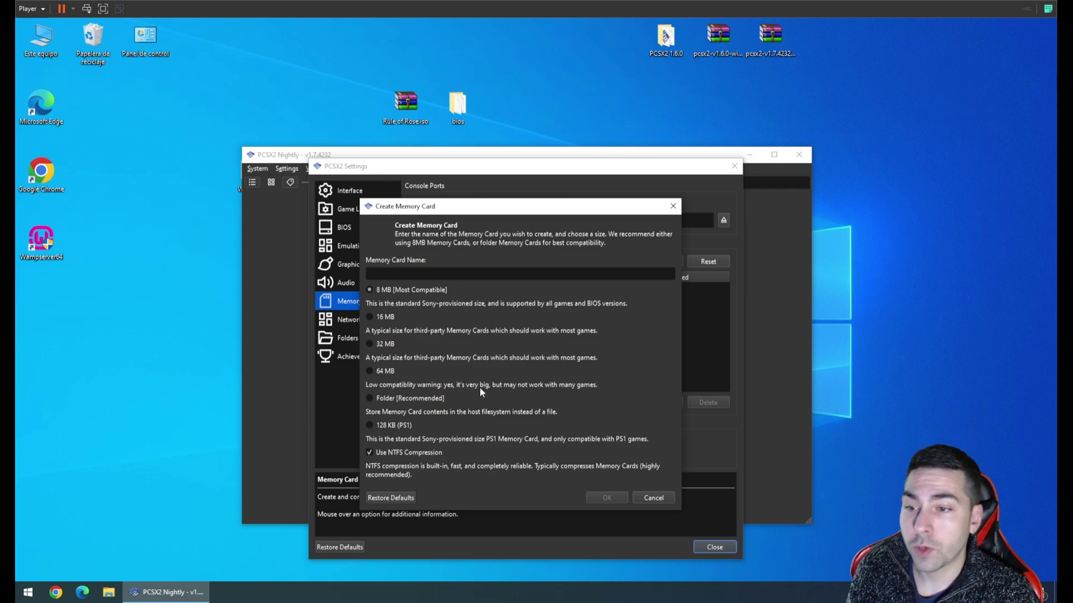
pyautogui.click(394, 274)
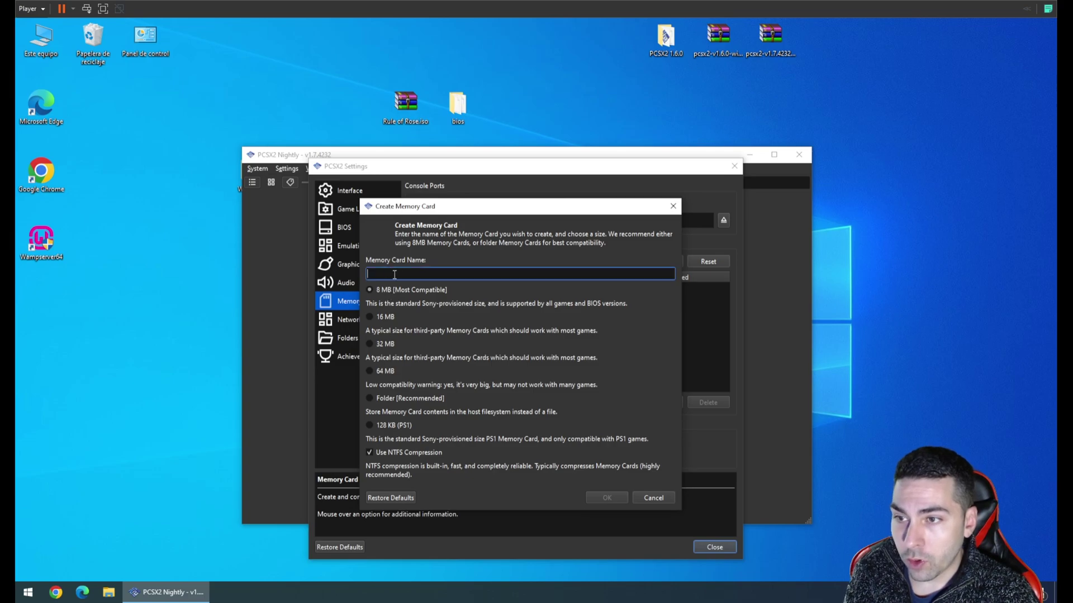
pyautogui.write('Mandi1')
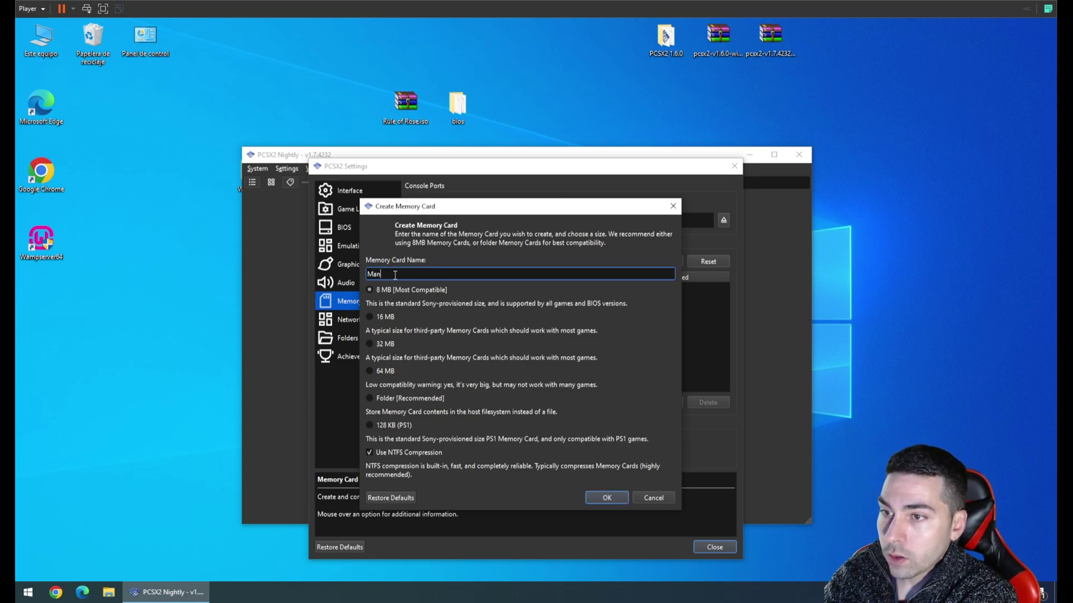
pyautogui.click(606, 499)
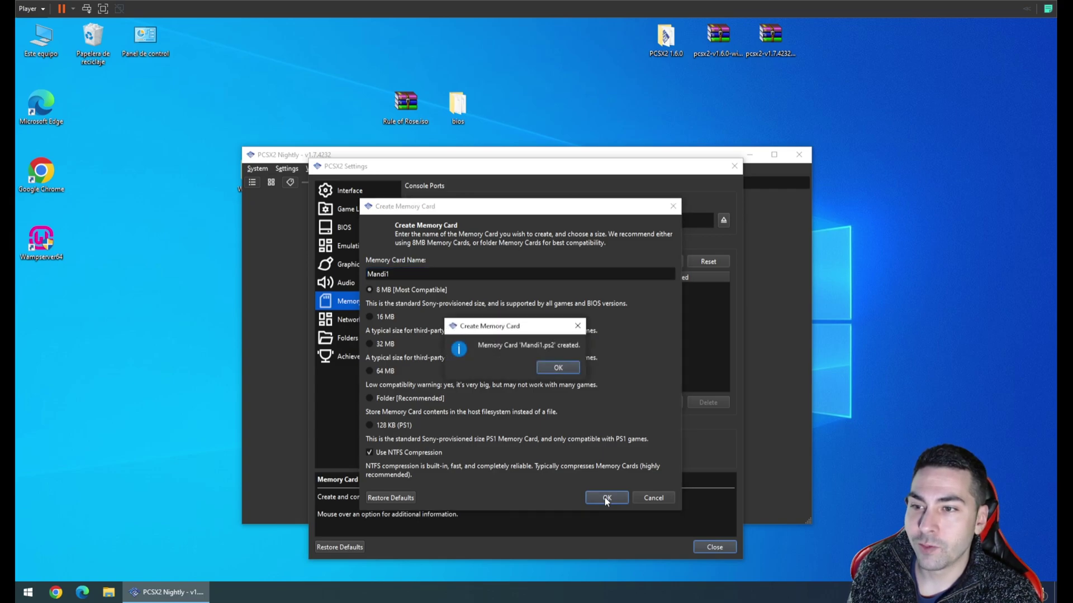
pyautogui.click(563, 367)
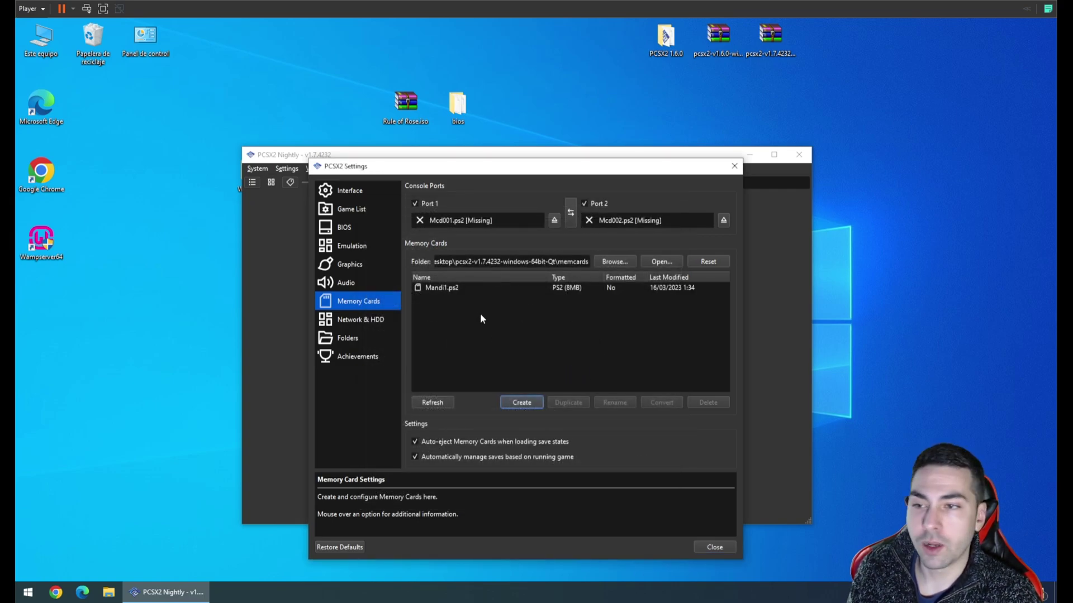
# Examine the Network & HDD, Folders and Achievements settings, and close the settings window
pyautogui.click(377, 320)
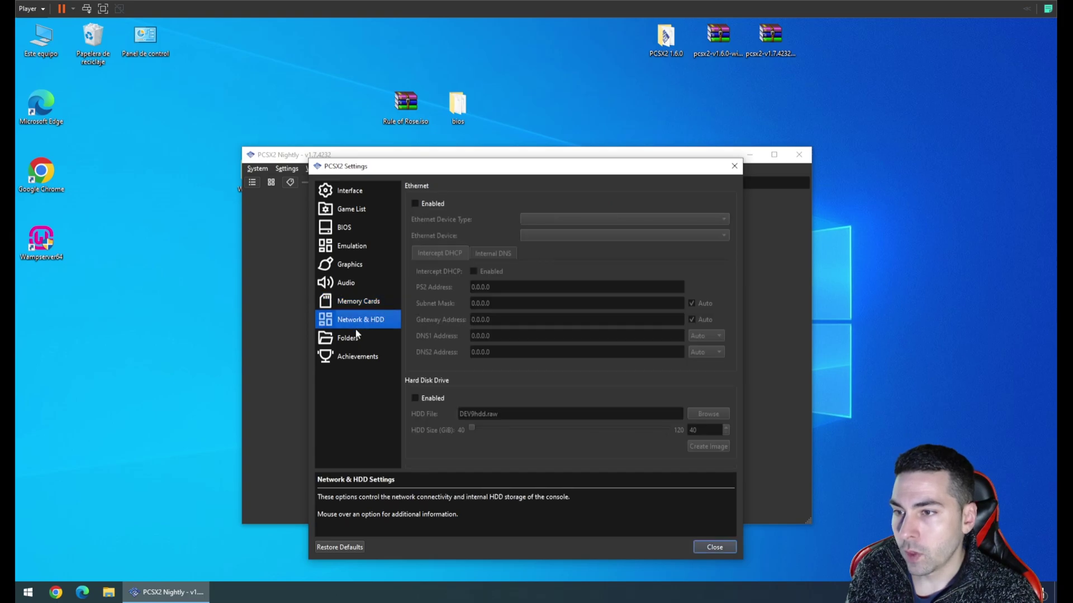
pyautogui.click(358, 336)
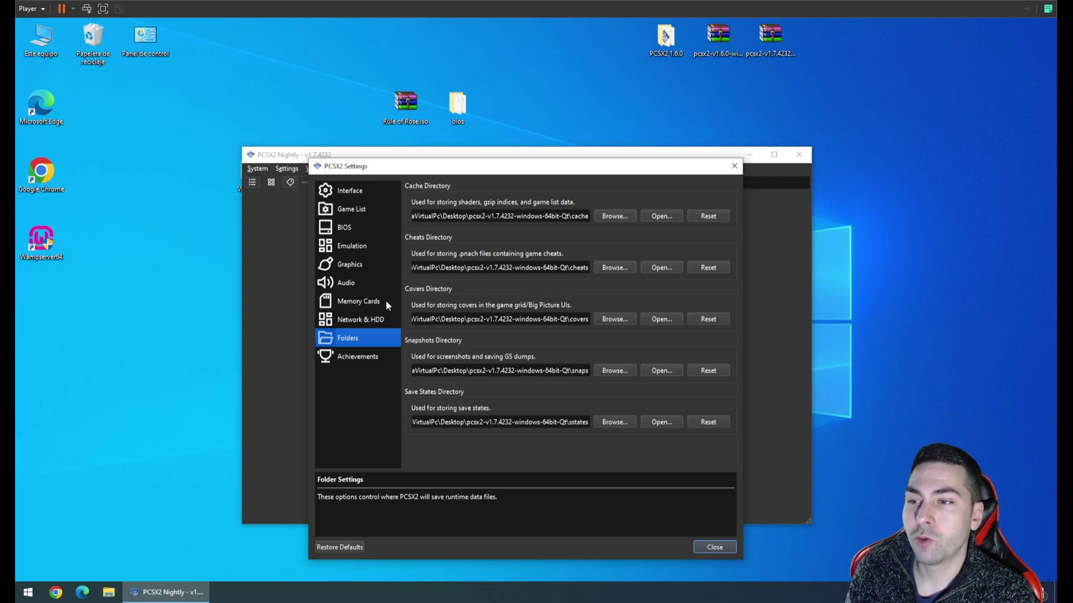
pyautogui.click(360, 356)
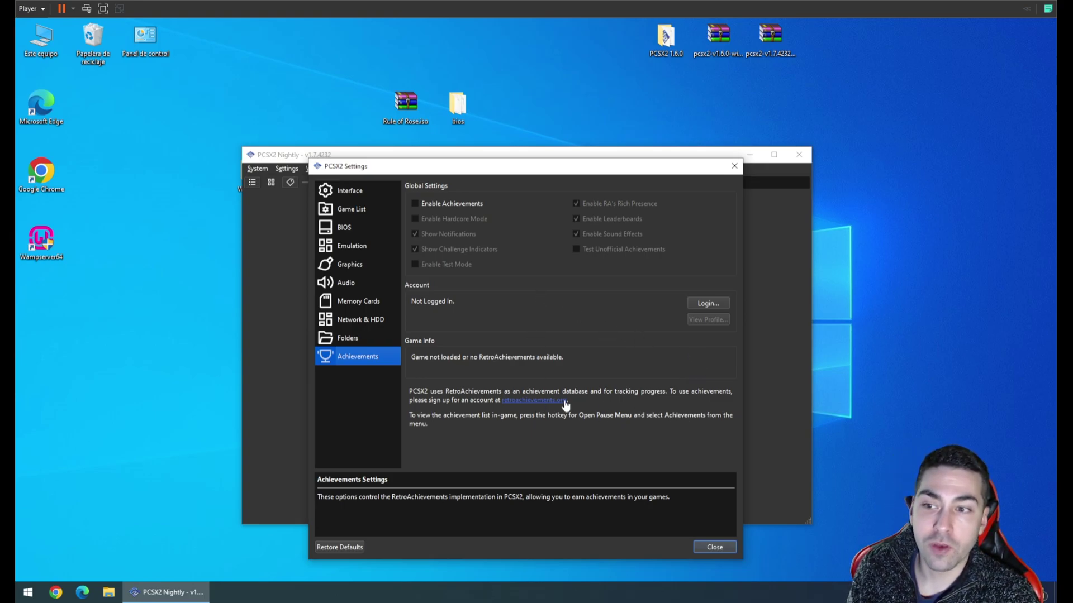
pyautogui.click(718, 547)
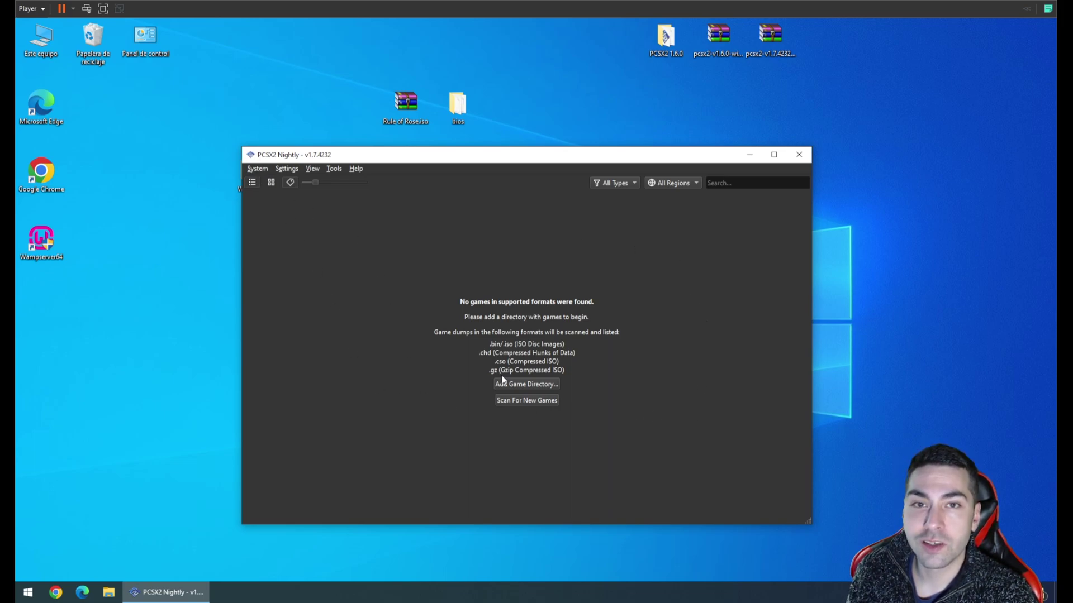
# Add the desktop as a game directory without recursive scanning, and launch Rule of Rose from the game list
pyautogui.click(537, 383)
pyautogui.click(290, 249)
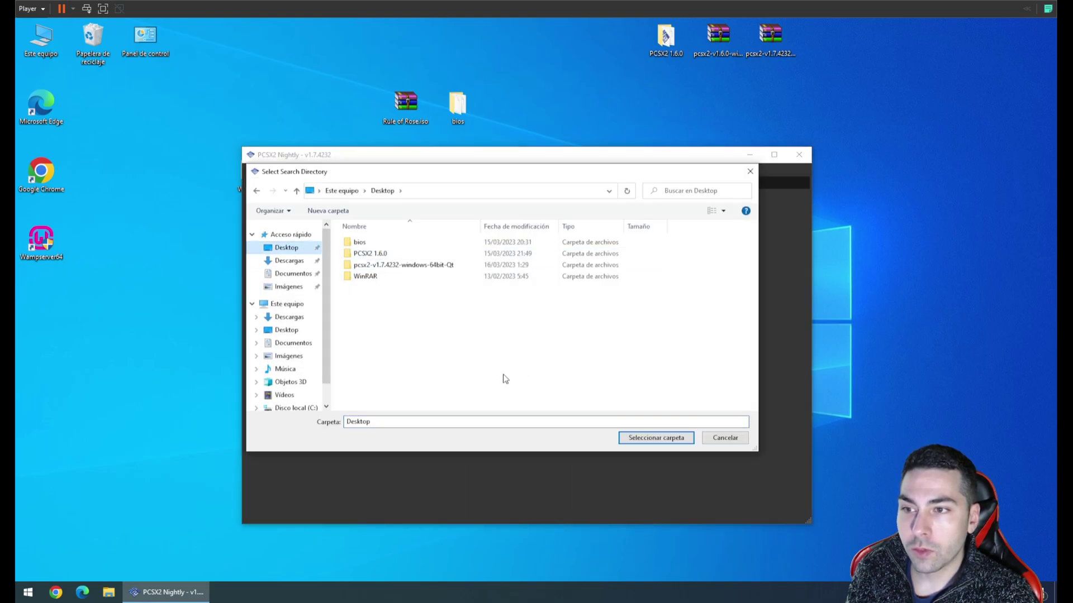
pyautogui.click(662, 439)
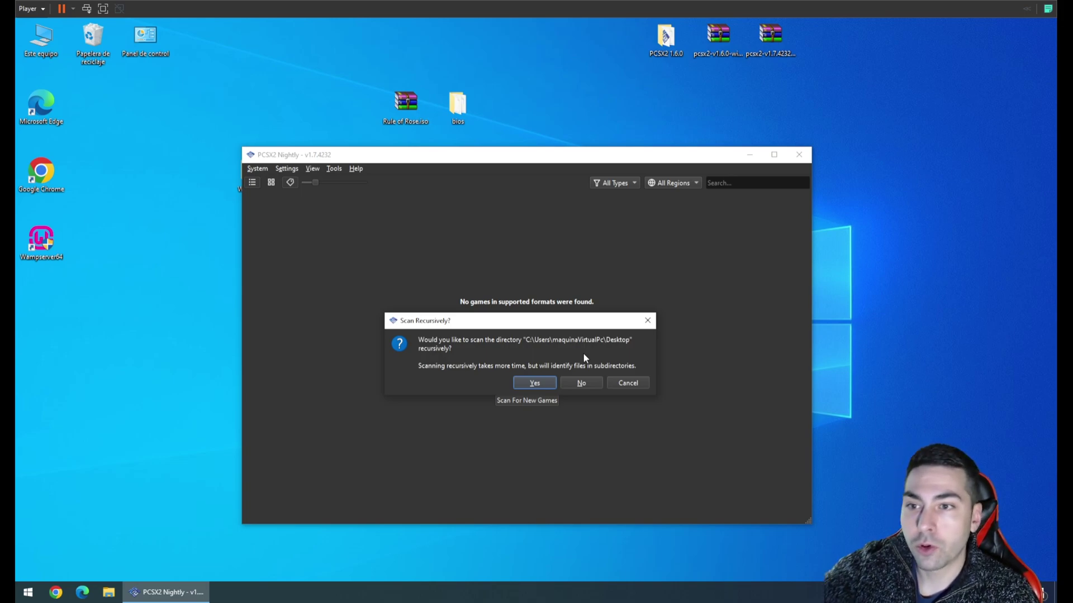
pyautogui.click(585, 383)
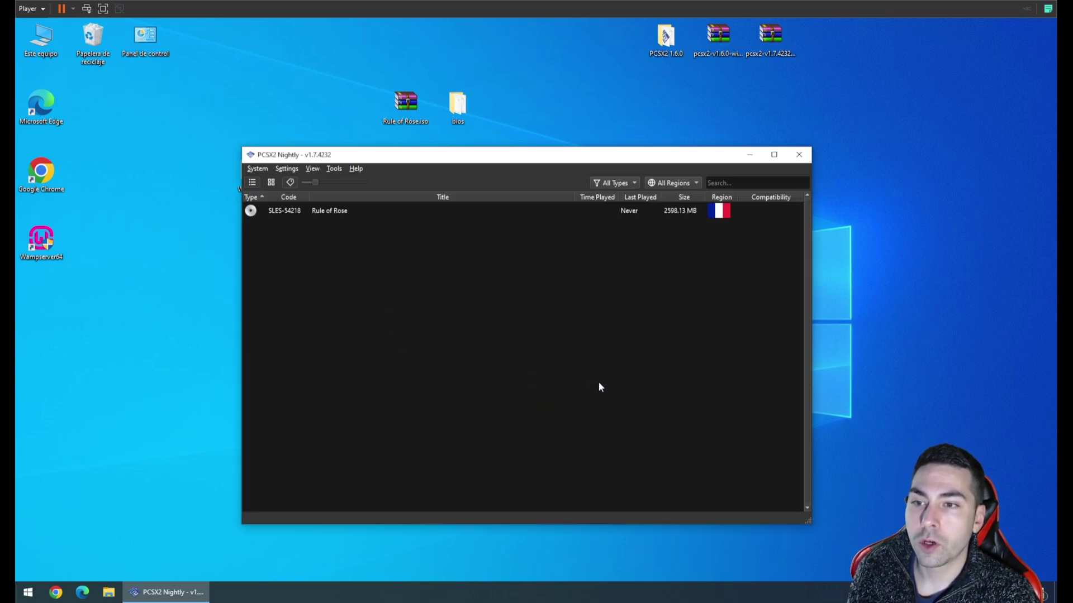
pyautogui.click(326, 210)
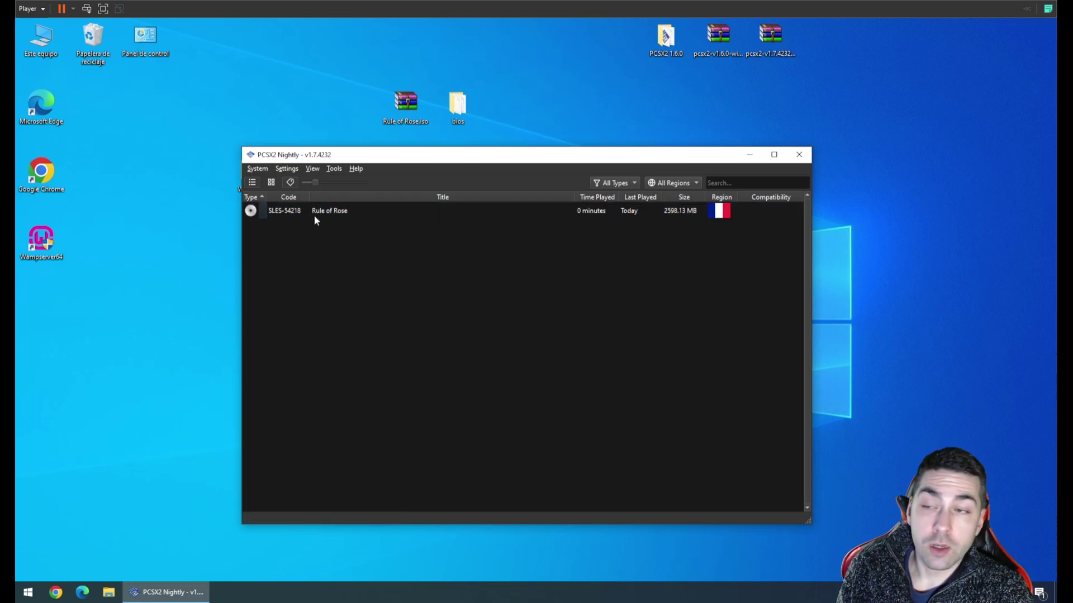
# Open the controller settings and review the DualShock 2 bindings of Controller Port 1
pyautogui.click(289, 173)
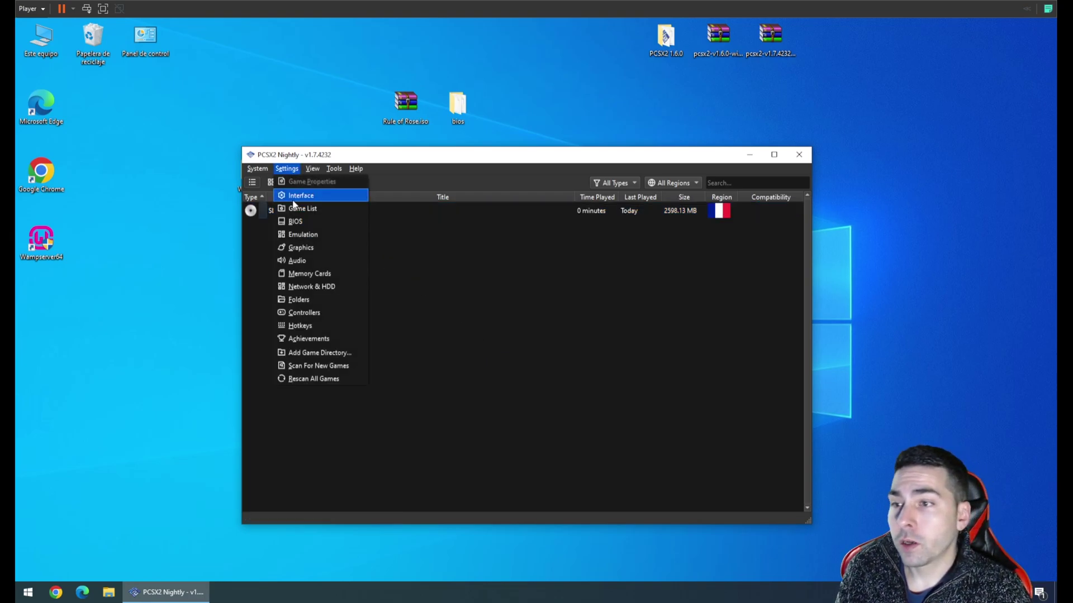
pyautogui.click(305, 311)
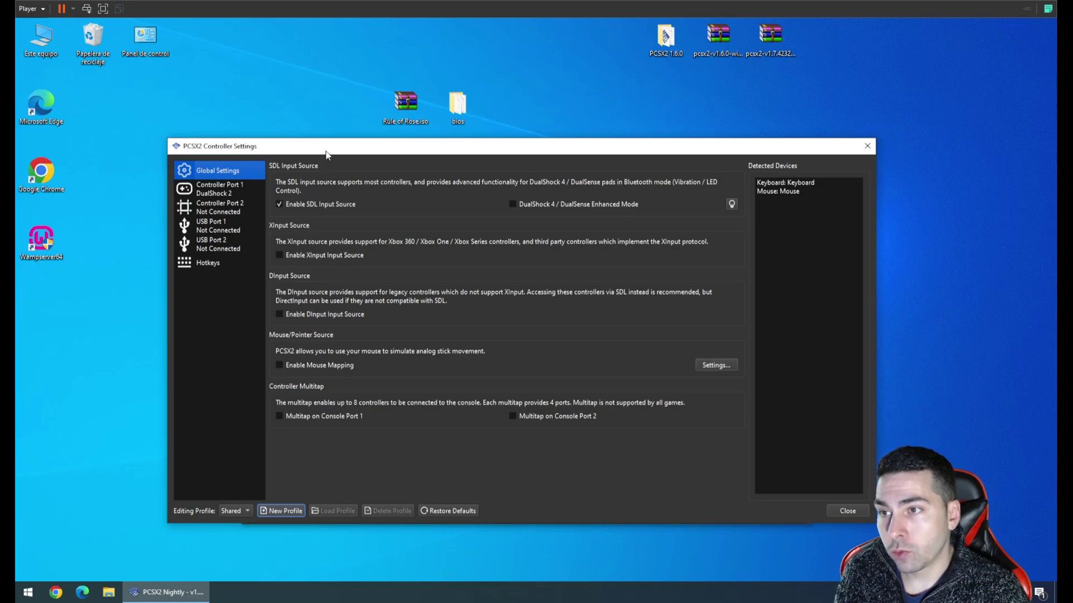
pyautogui.moveTo(330, 151); pyautogui.dragTo(422, 164)
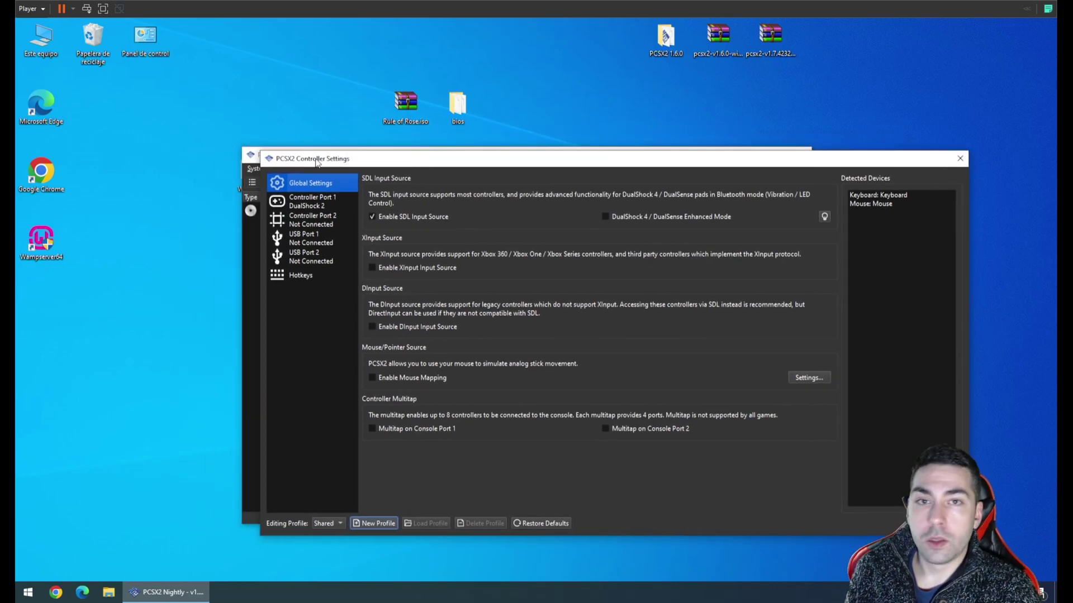
pyautogui.click(327, 200)
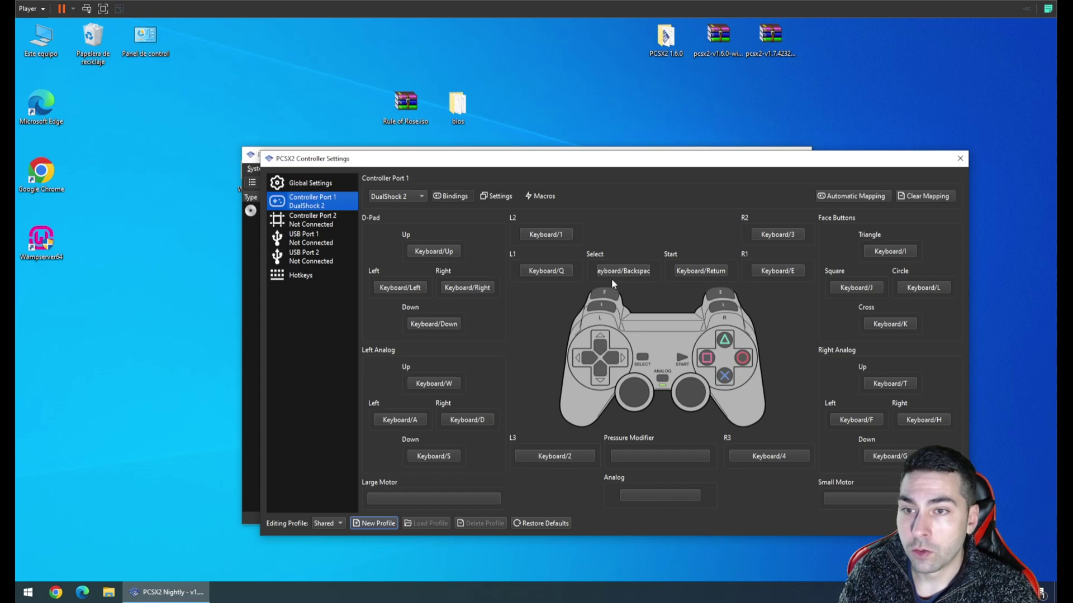
# Examine the hotkeys, USB ports and Controller Port 2, check the device types for USB Port 1, and close the controller settings
pyautogui.click(307, 273)
pyautogui.click(313, 258)
pyautogui.click(320, 241)
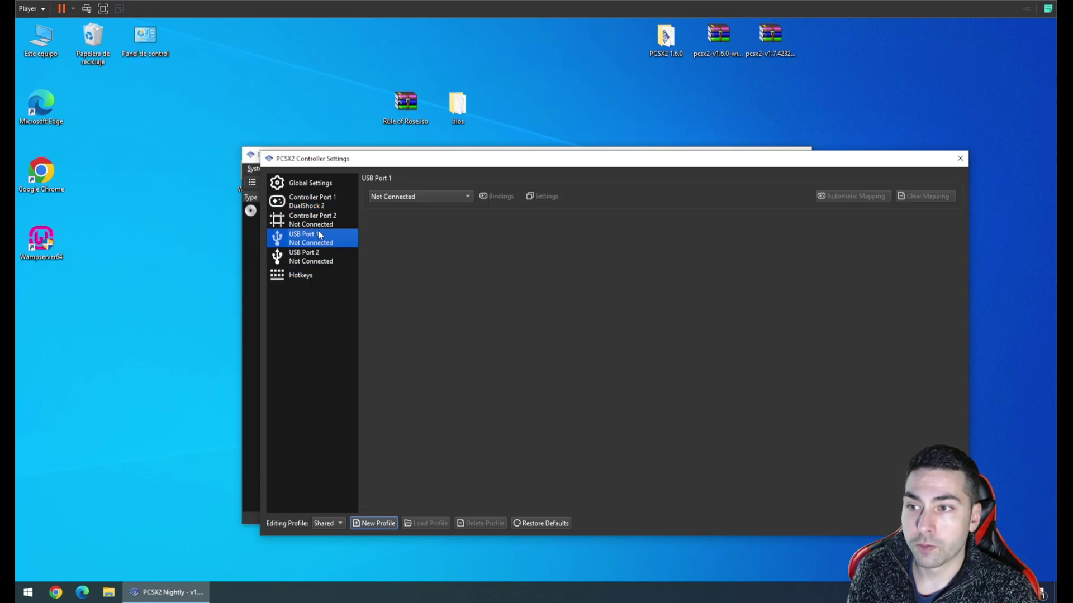
pyautogui.click(321, 221)
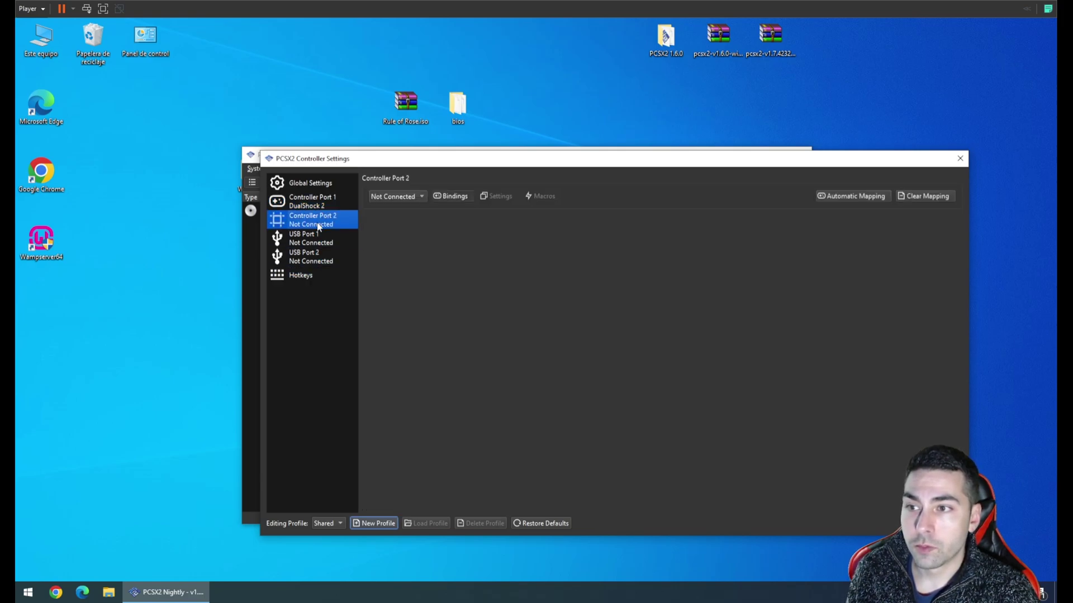
pyautogui.click(317, 242)
pyautogui.click(460, 200)
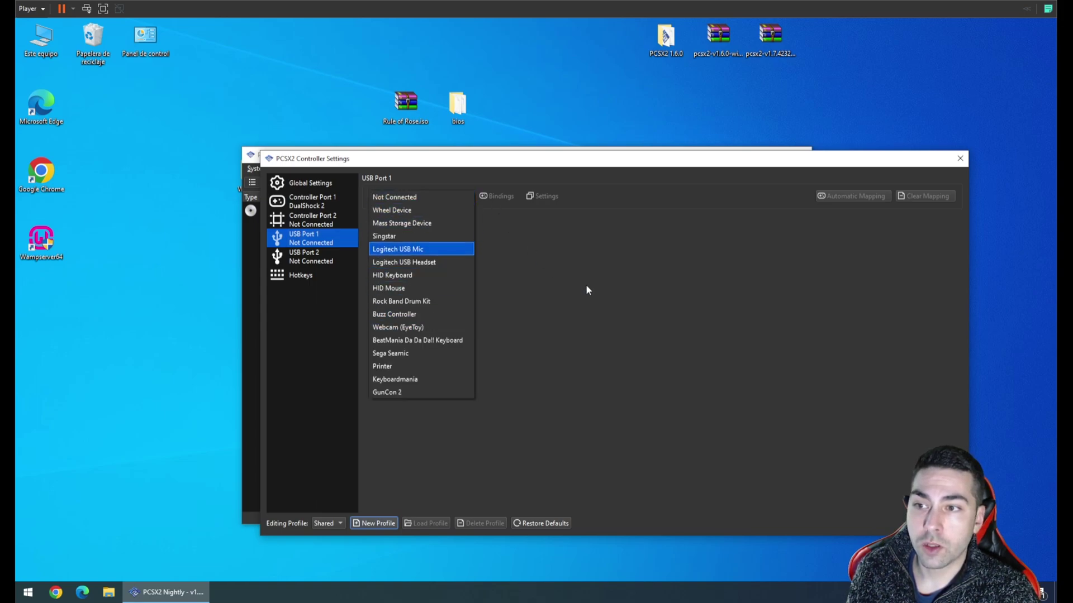
pyautogui.click(510, 263)
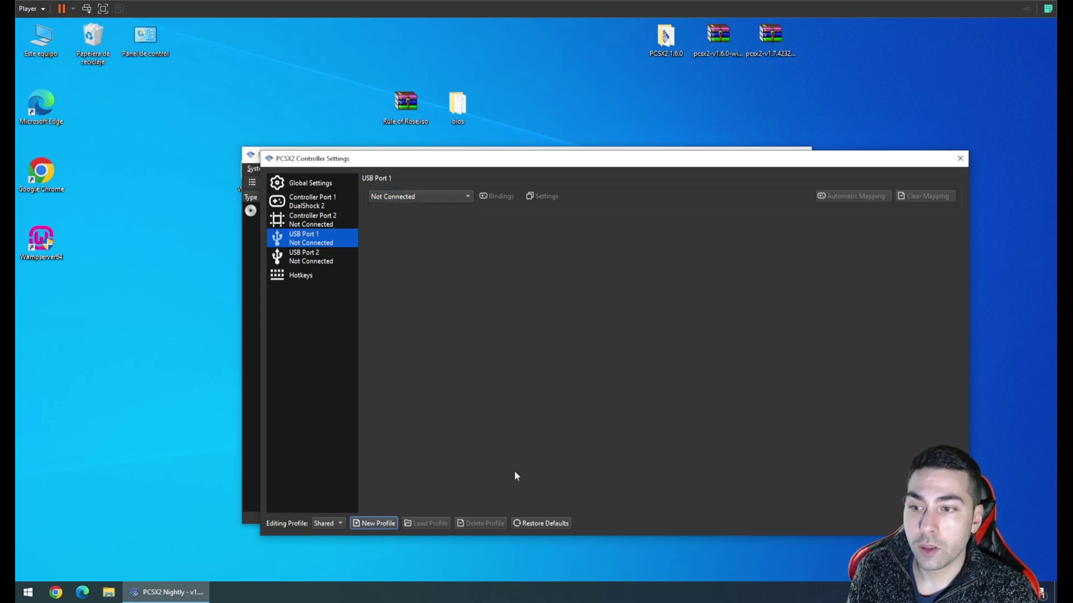
pyautogui.press('Escape')
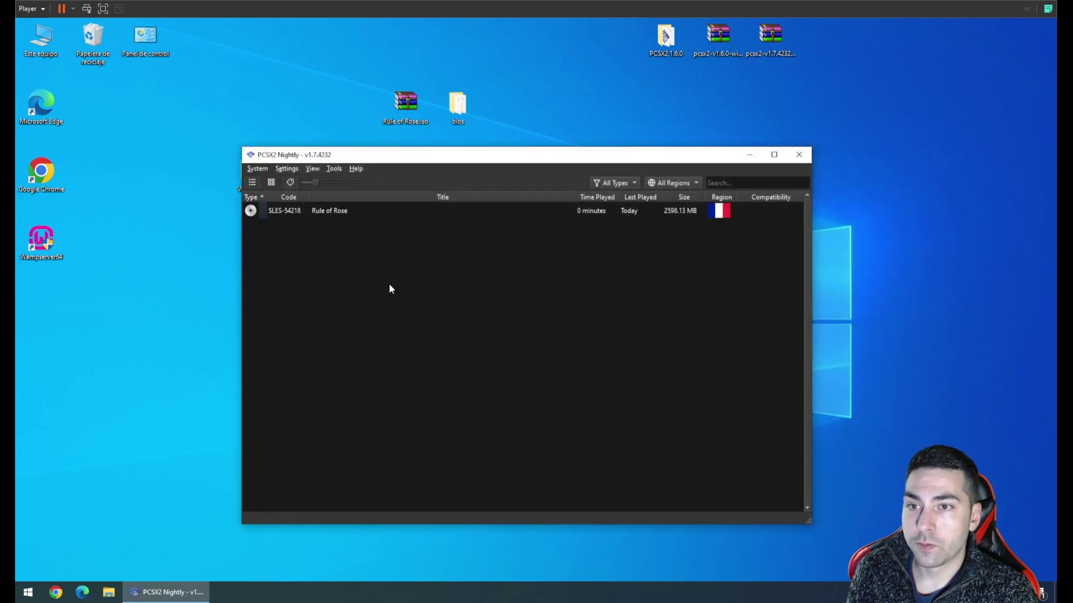
# Test-launch Rule of Rose from the game list, exit it without saving, and close the emulator
pyautogui.doubleClick(346, 211)
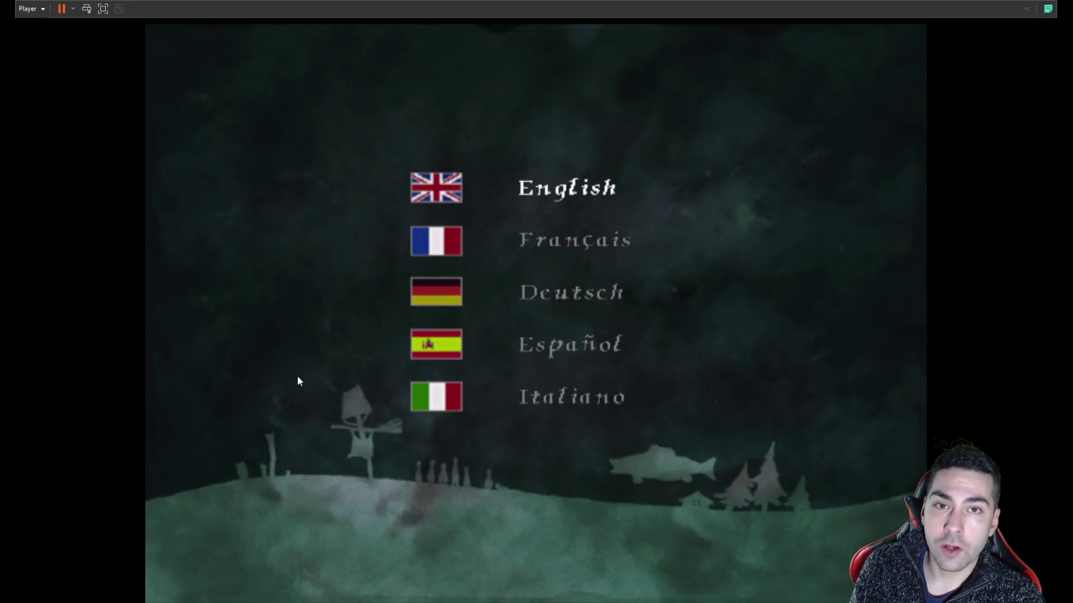
pyautogui.press('Escape')
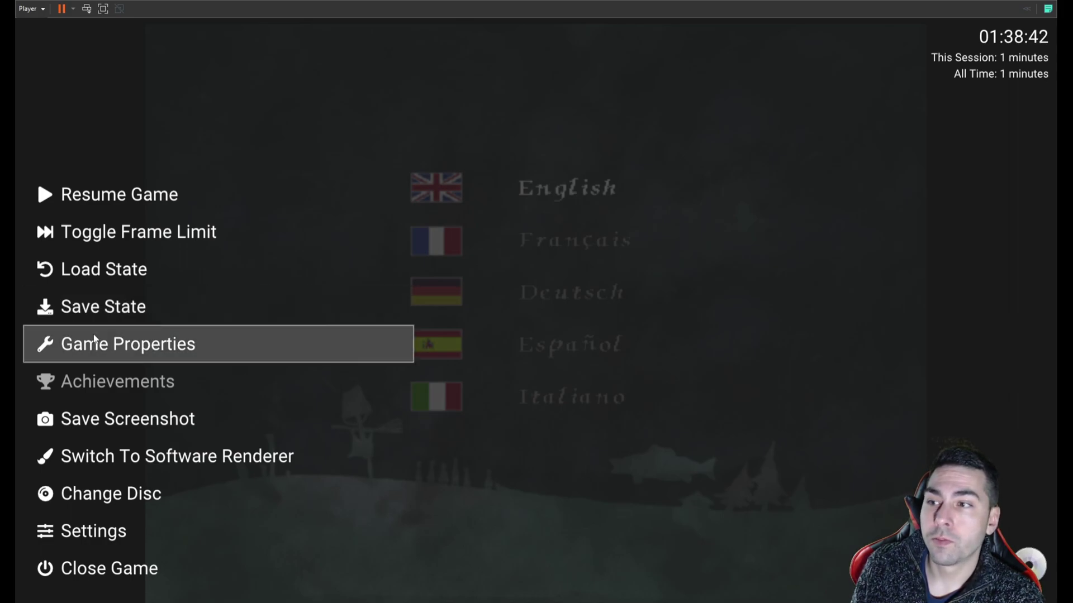
pyautogui.click(107, 559)
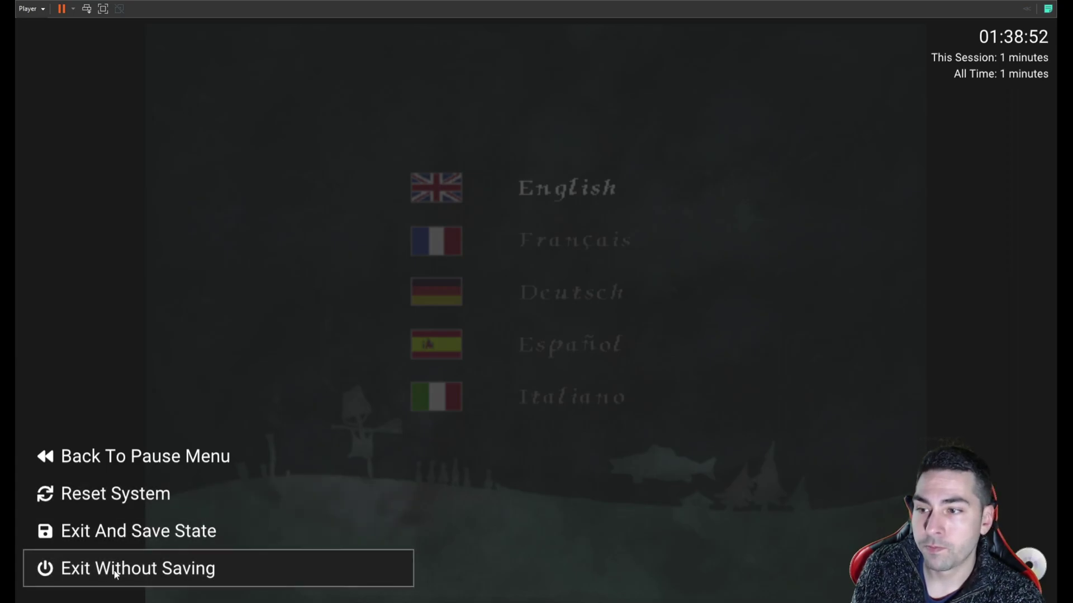
pyautogui.click(128, 569)
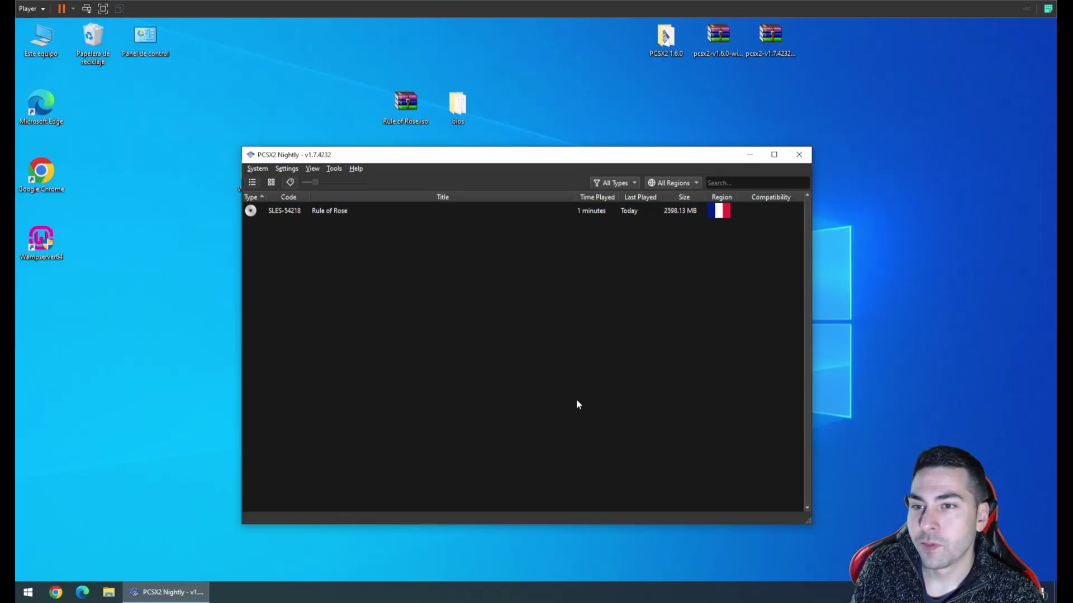
pyautogui.click(799, 155)
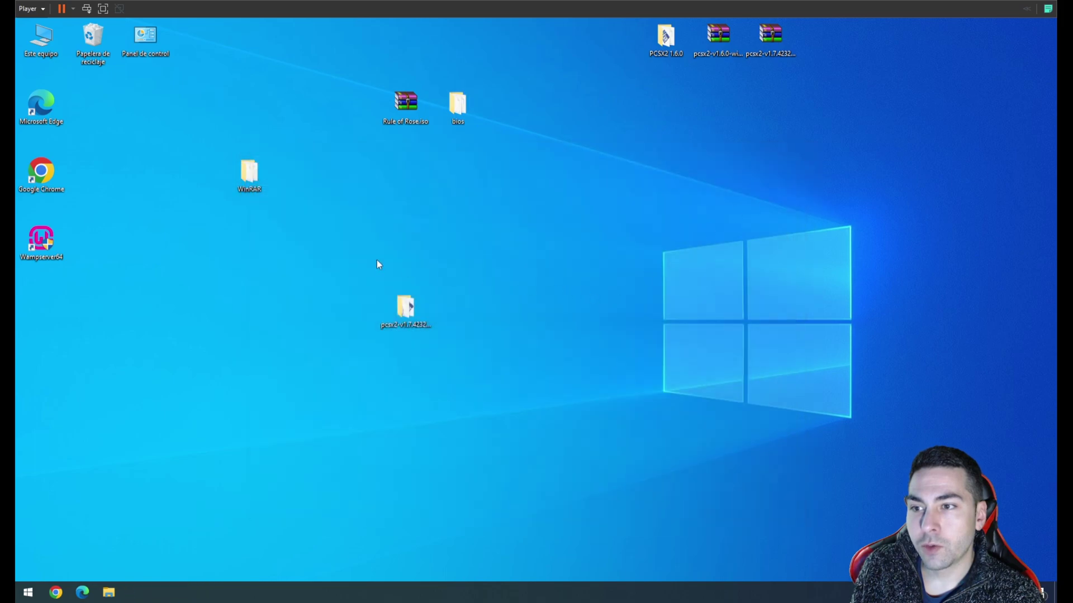
# Place the pcsx2-v1.7.4232 and PCSX2 1.6.0 folders side by side in the empty middle area of the desktop
pyautogui.click(406, 310)
pyautogui.moveTo(430, 307); pyautogui.dragTo(625, 274)
pyautogui.keyDown('ctrl'); pyautogui.click(662, 43); pyautogui.keyUp('ctrl')
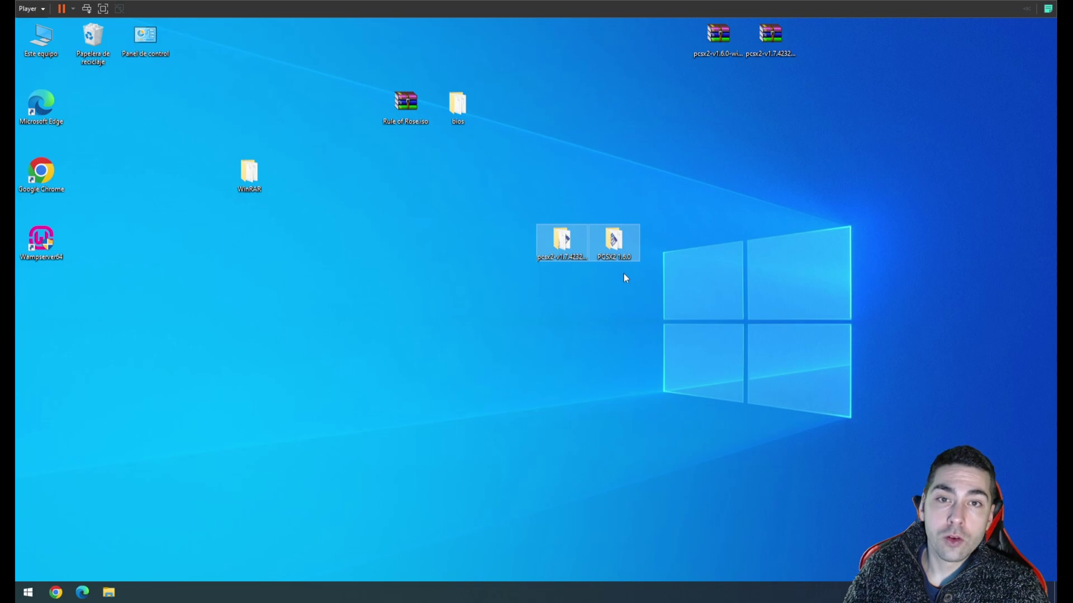
pyautogui.click(564, 304)
pyautogui.moveTo(533, 190); pyautogui.dragTo(574, 321)
pyautogui.moveTo(620, 293); pyautogui.dragTo(620, 191)
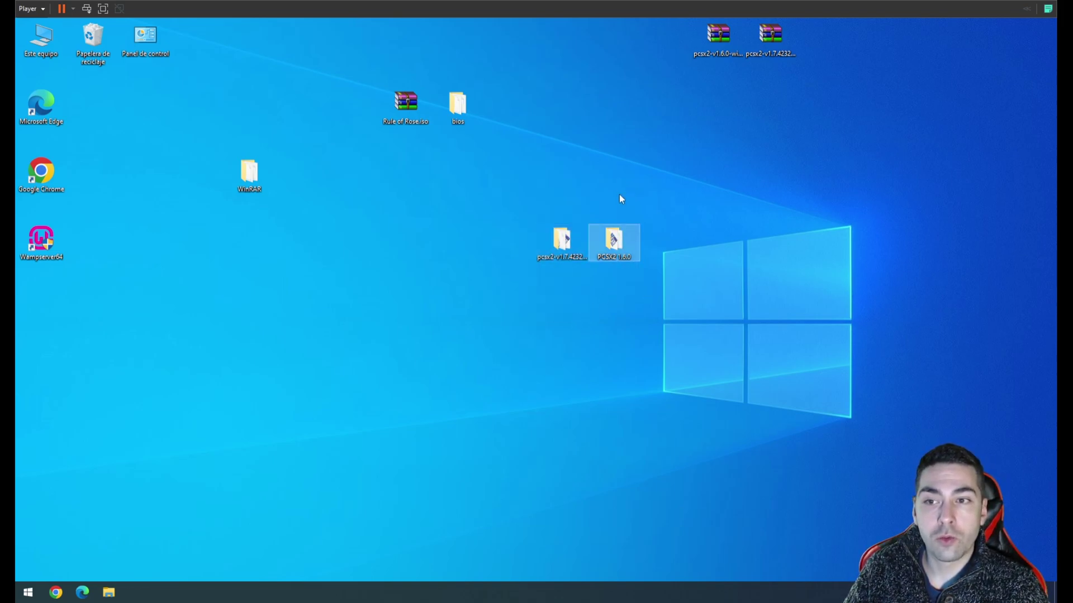